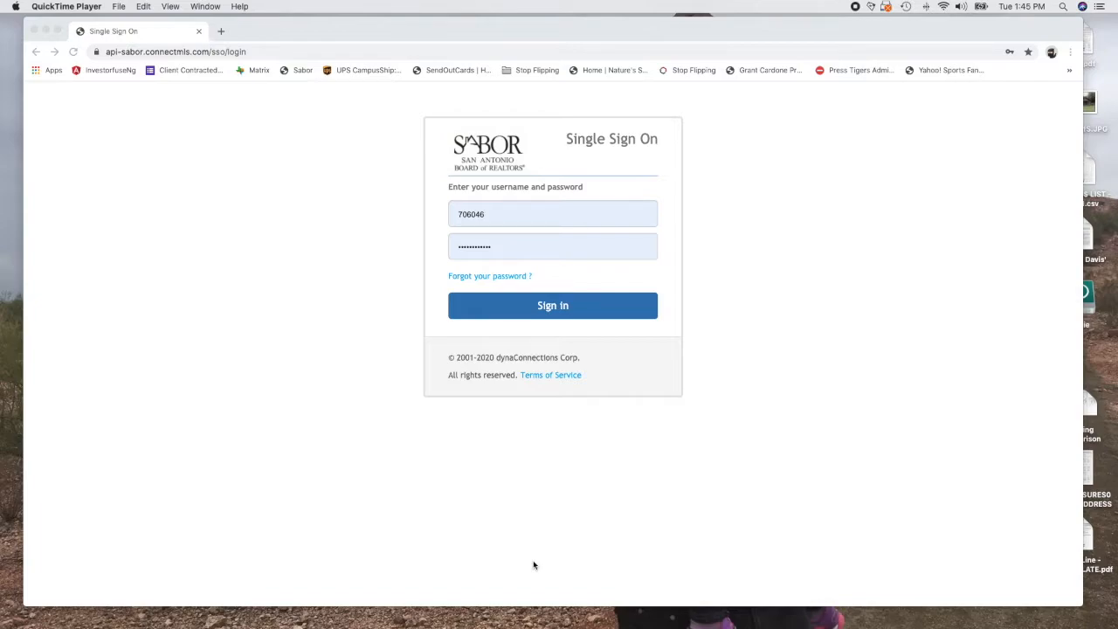
Submit the SABOR Single Sign On page with the saved username and password
left_click(545, 306)
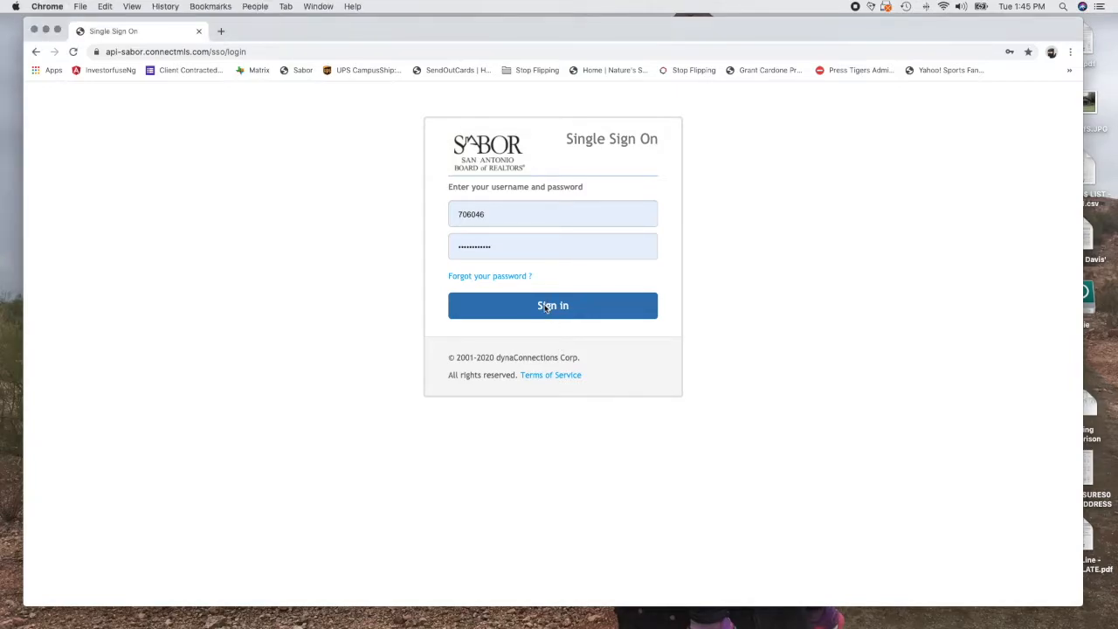
left_click(548, 305)
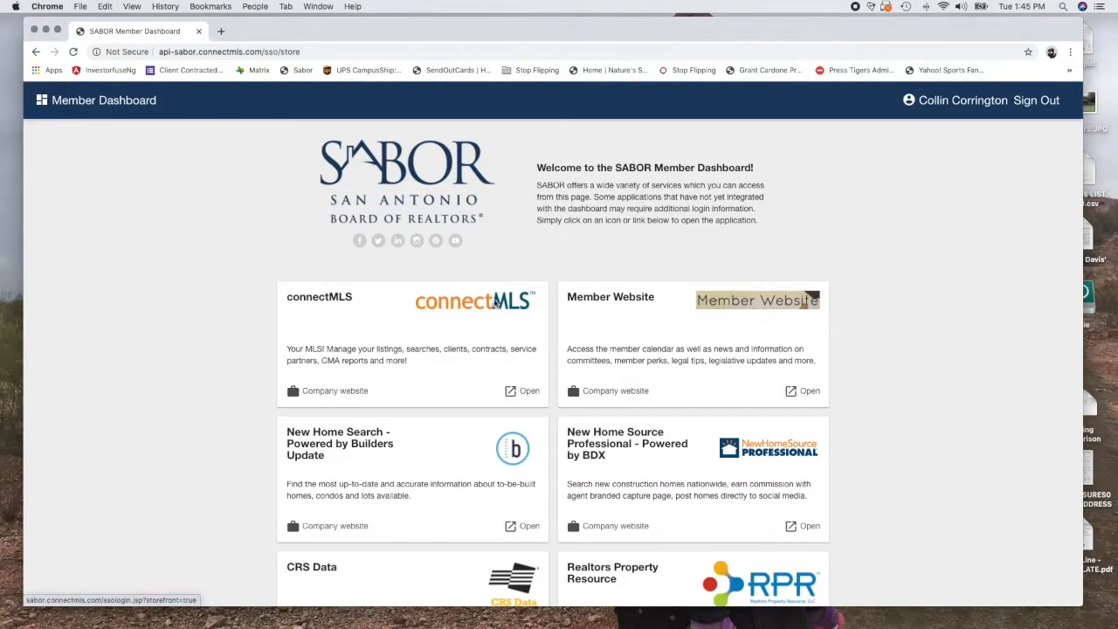
left_click(494, 304)
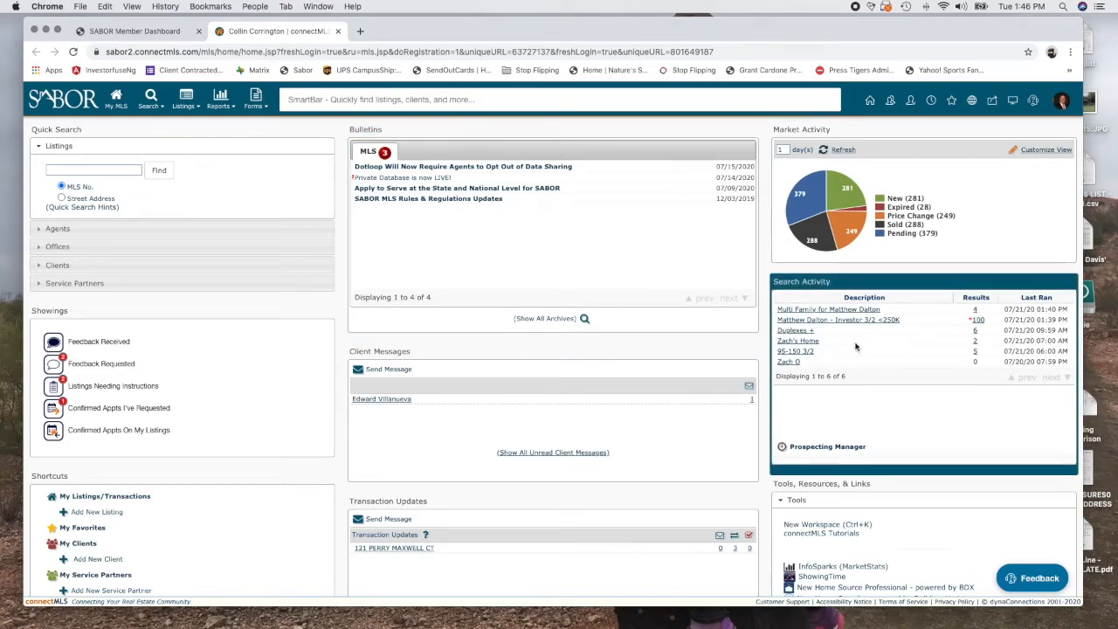
left_click(934, 340)
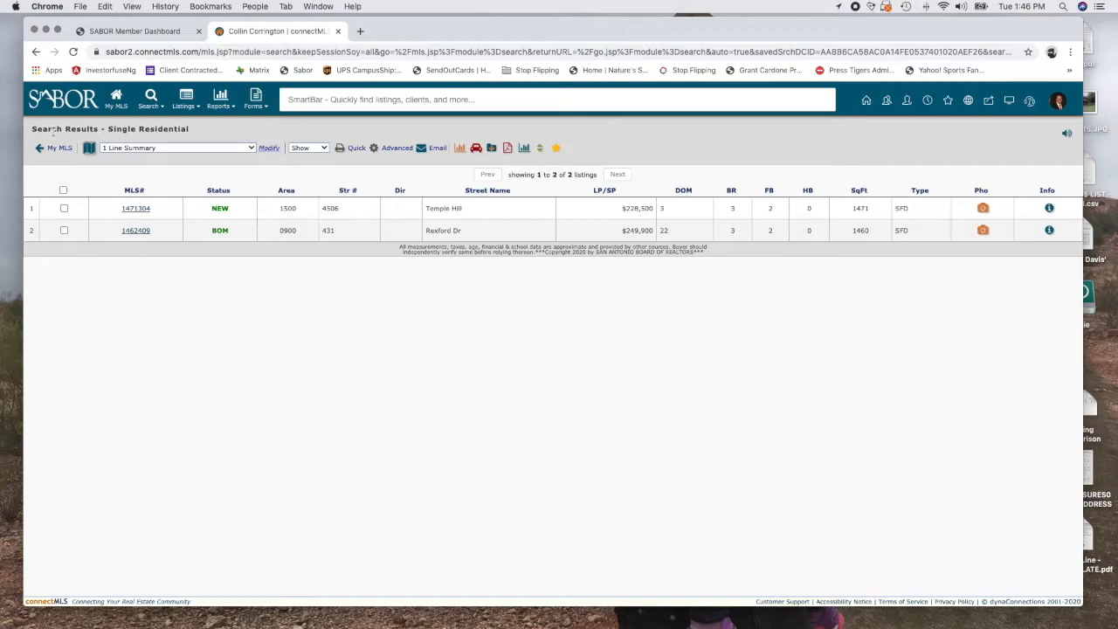
mouse_move(157, 109)
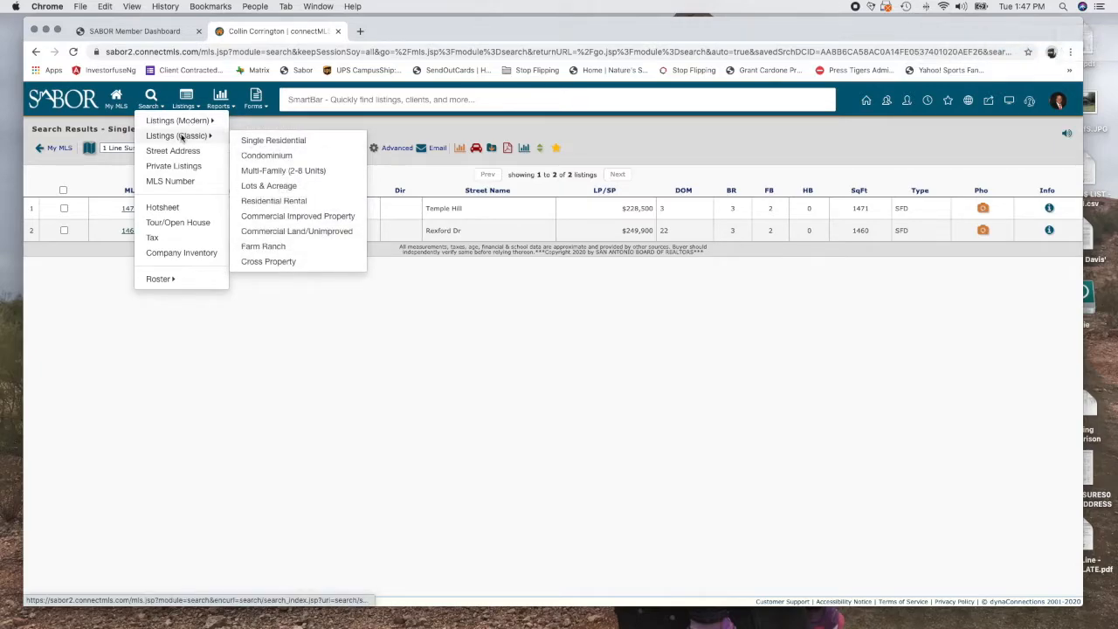
Start a Single Residential search with Status limited to SLD Sold instead of All Active
left_click(268, 143)
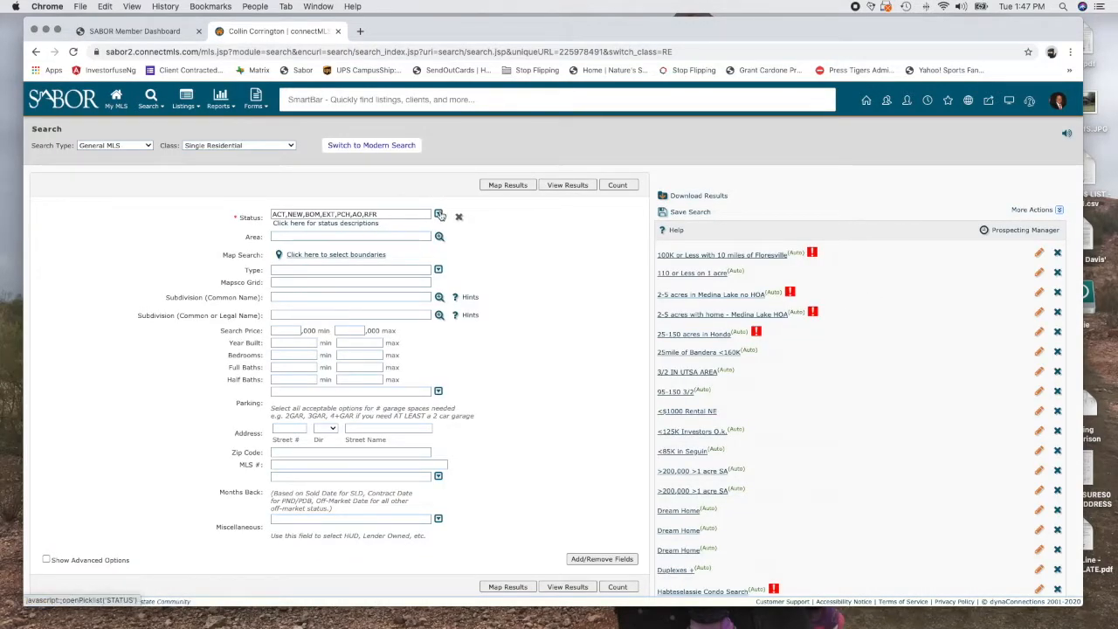
left_click(440, 215)
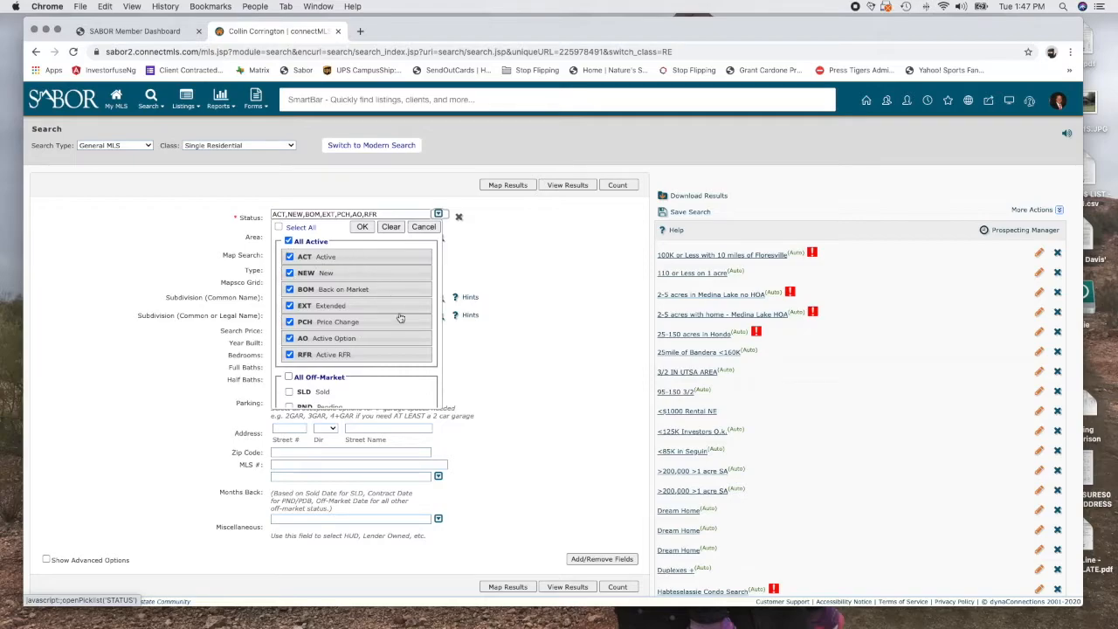
left_click(289, 243)
left_click(289, 384)
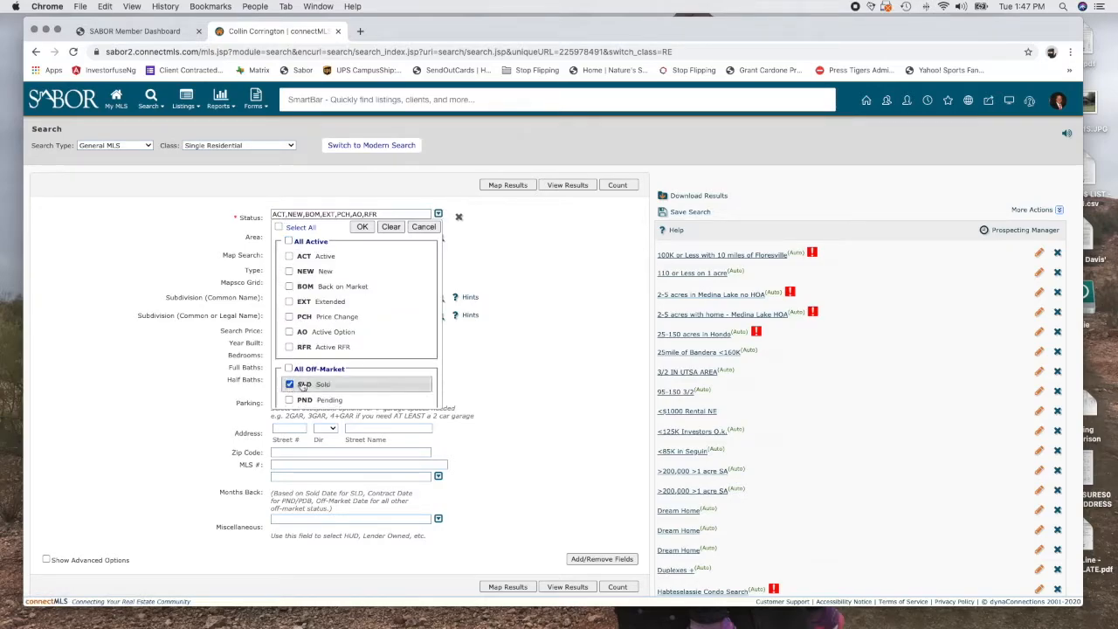
scroll(512, 357, "down", 1)
scroll(388, 369, "down", 3)
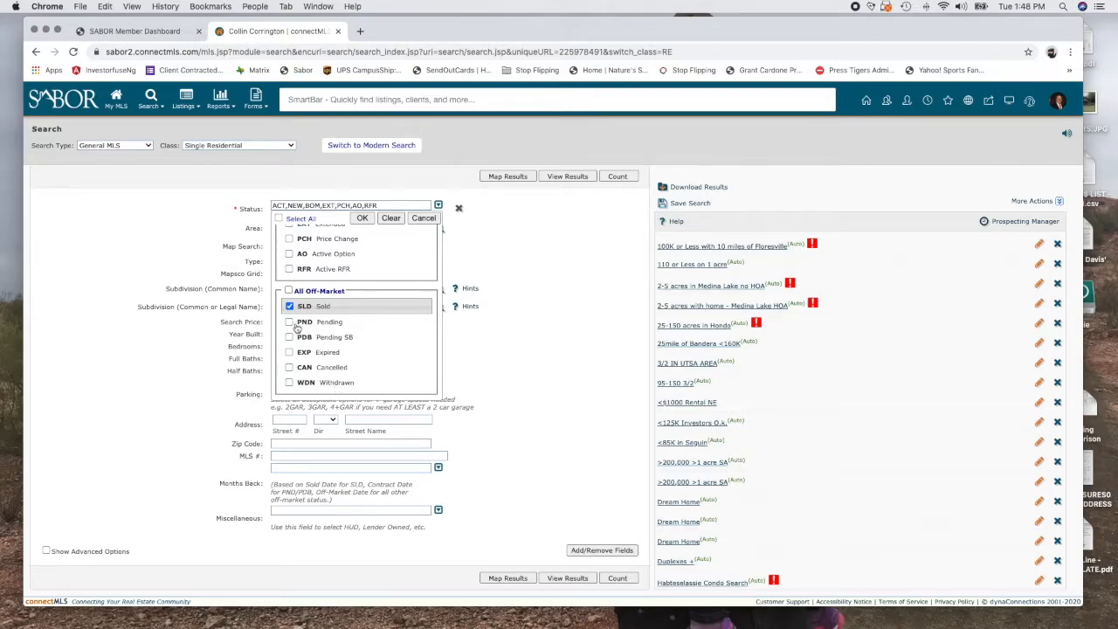
left_click(363, 219)
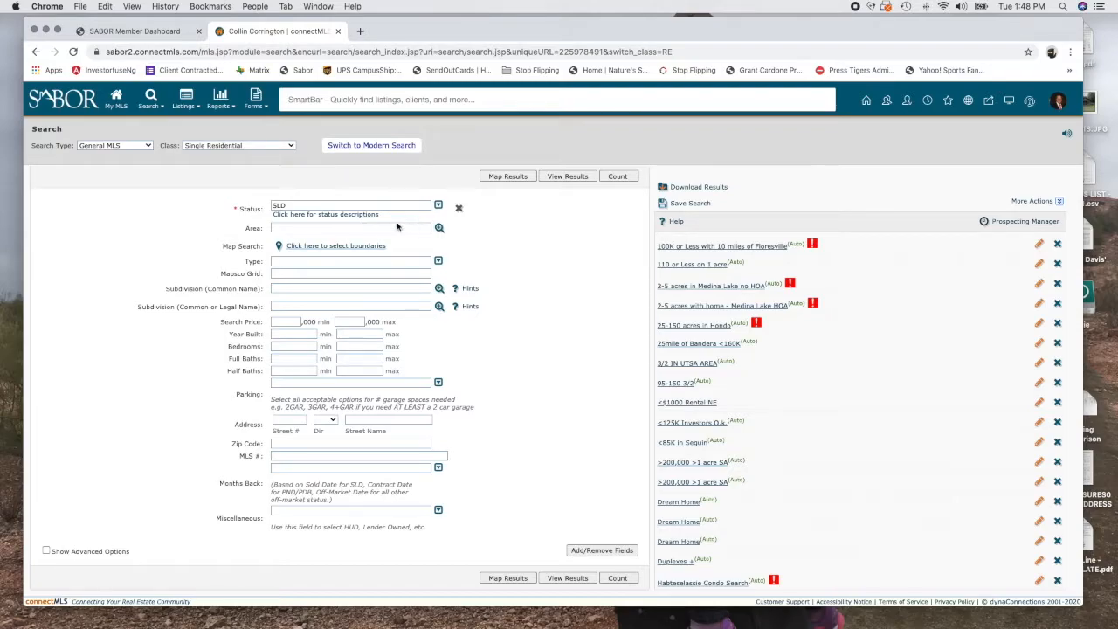
left_click(339, 248)
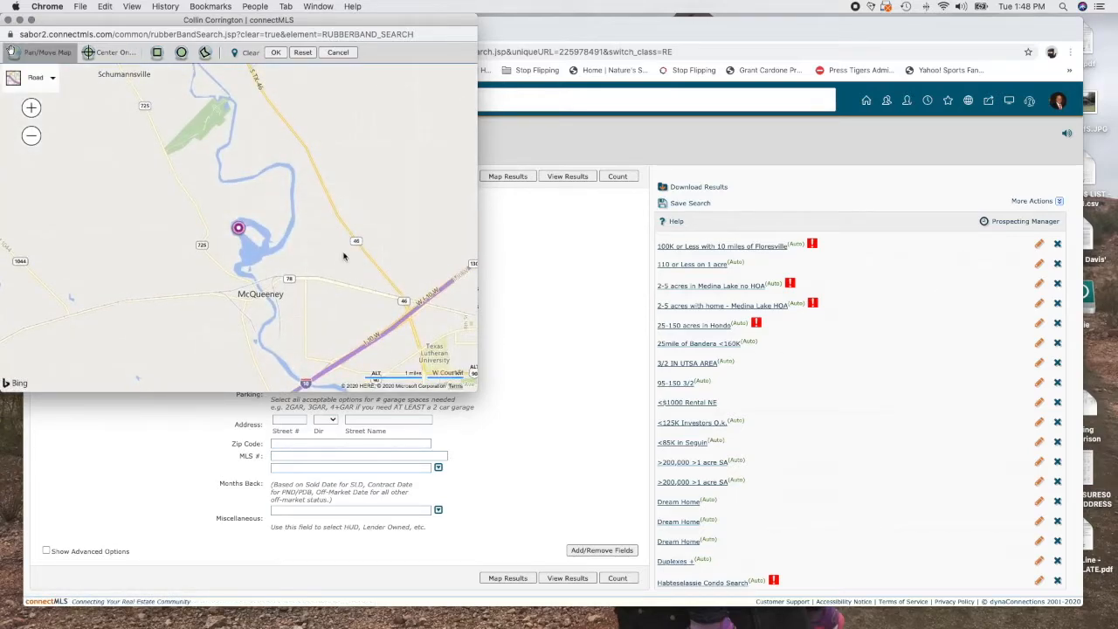
left_click(101, 54)
left_click(140, 91)
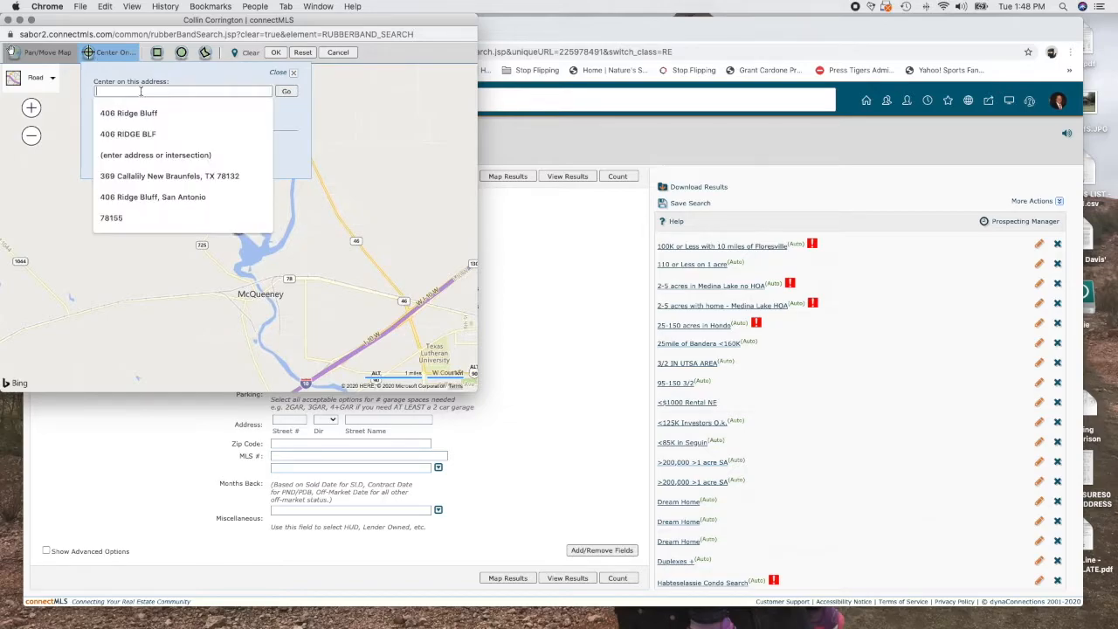
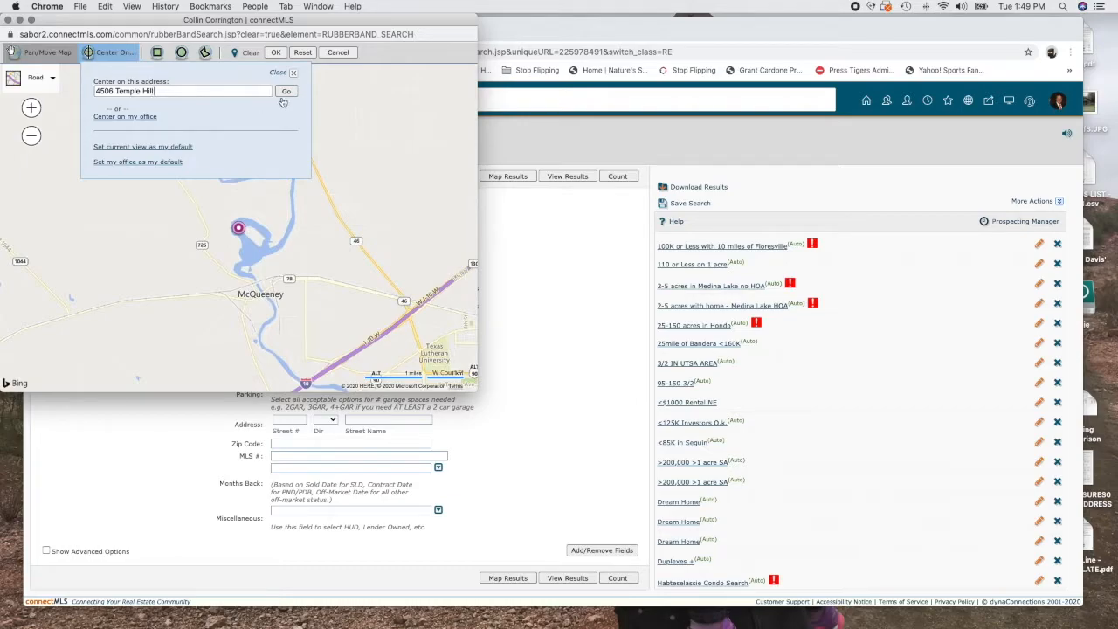
left_click(285, 92)
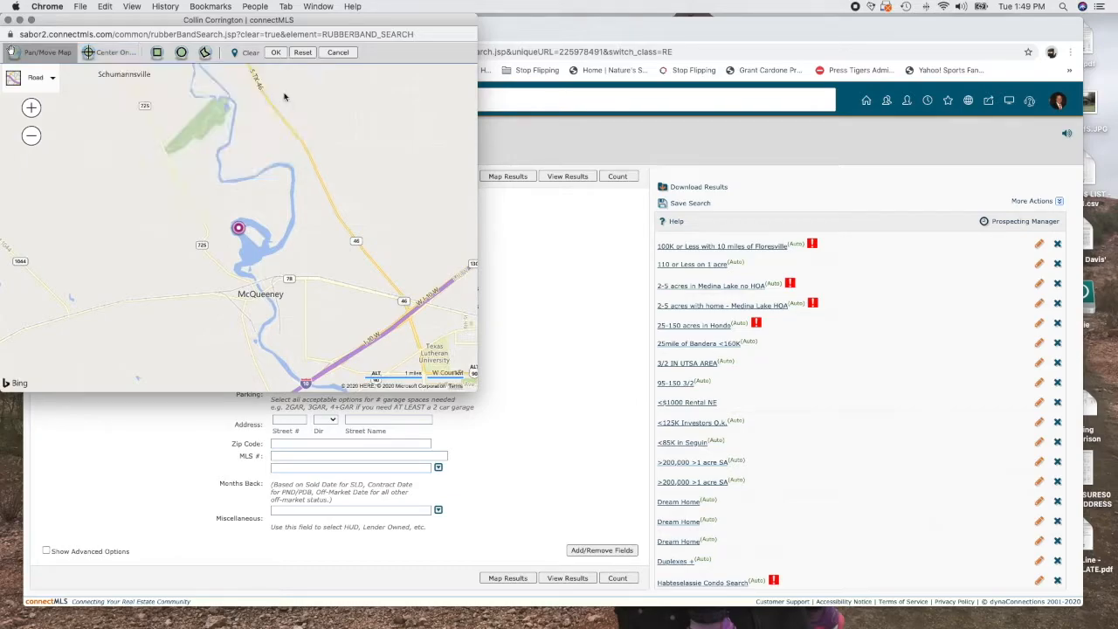
mouse_move(238, 231)
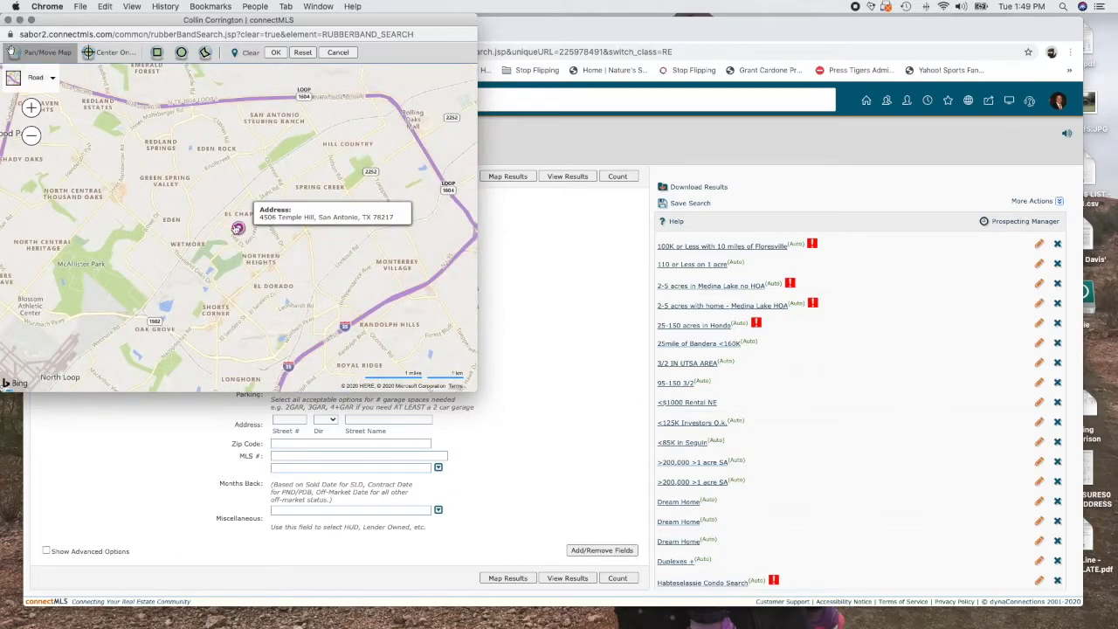
left_click(35, 77)
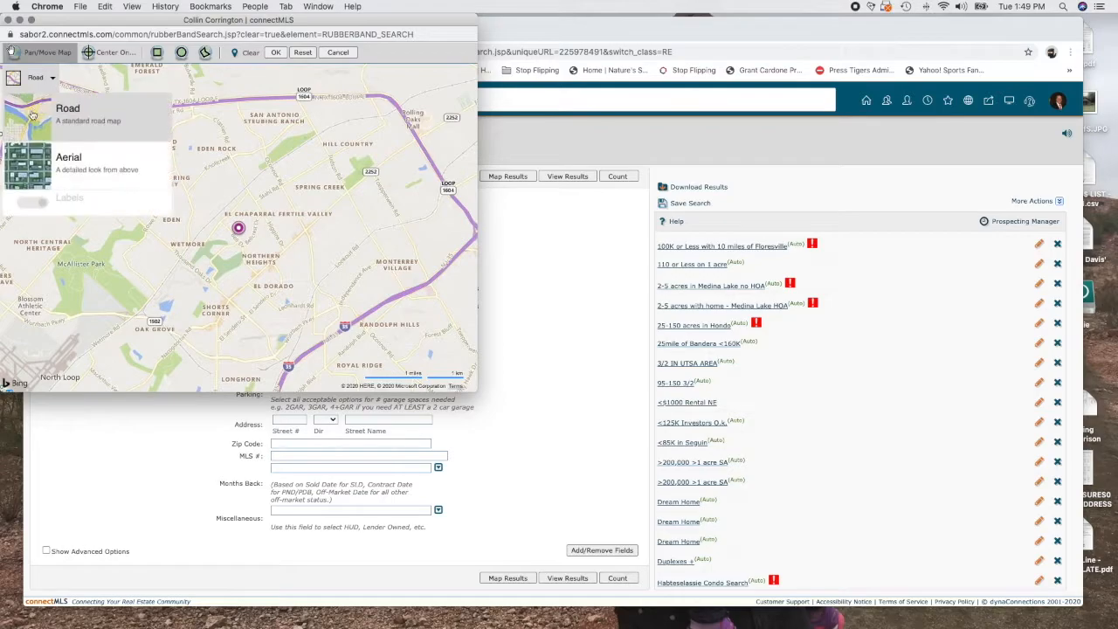
left_click(30, 108)
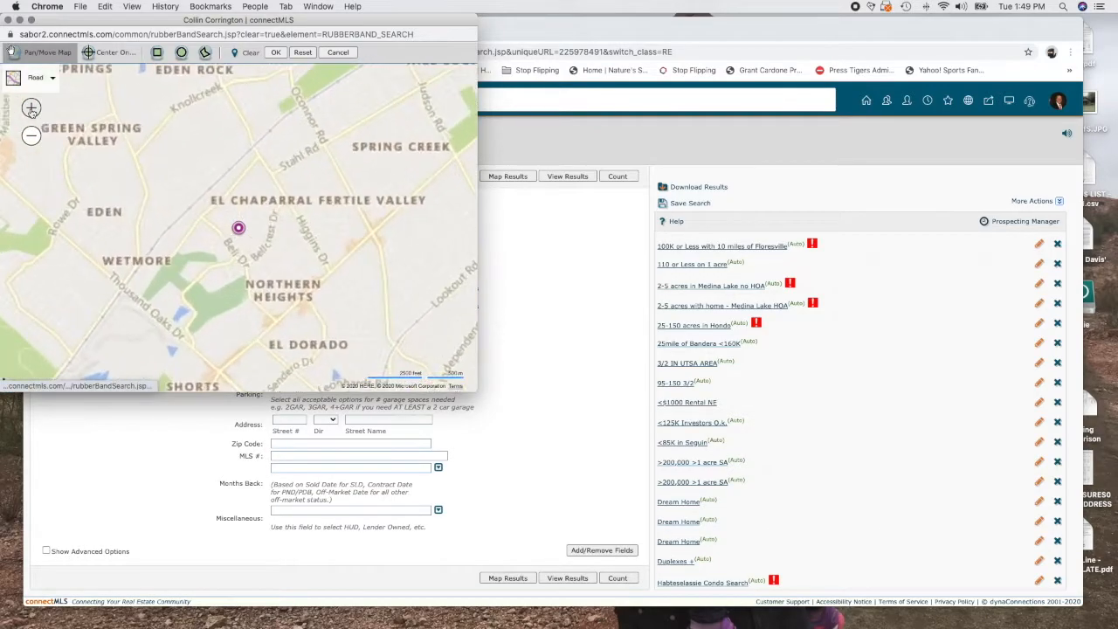
left_click(31, 108)
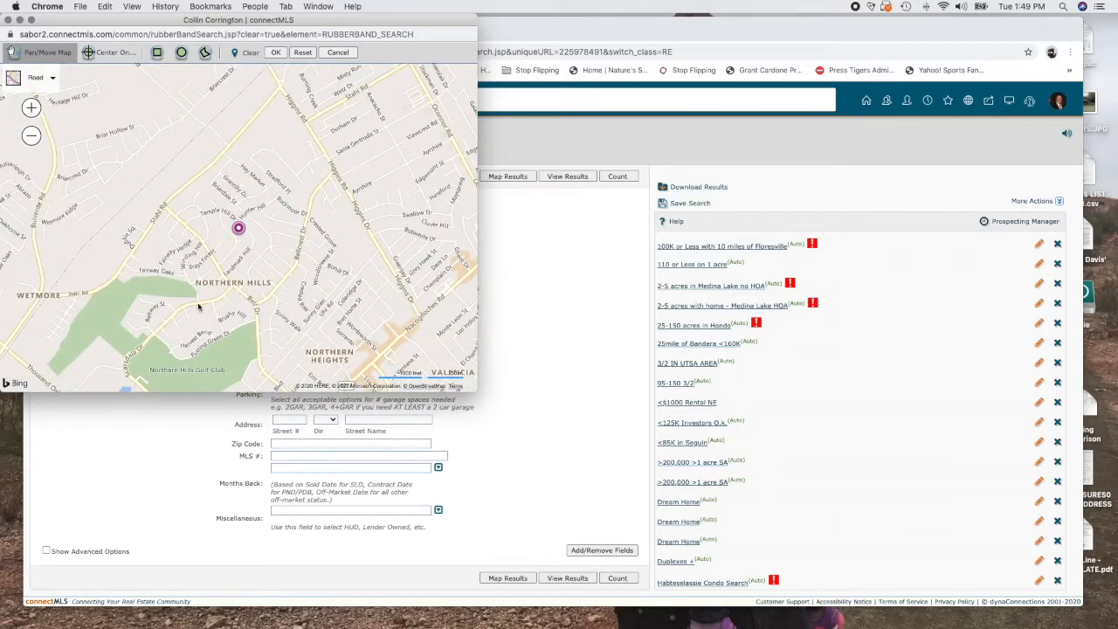
left_click_drag(216, 341, 222, 311)
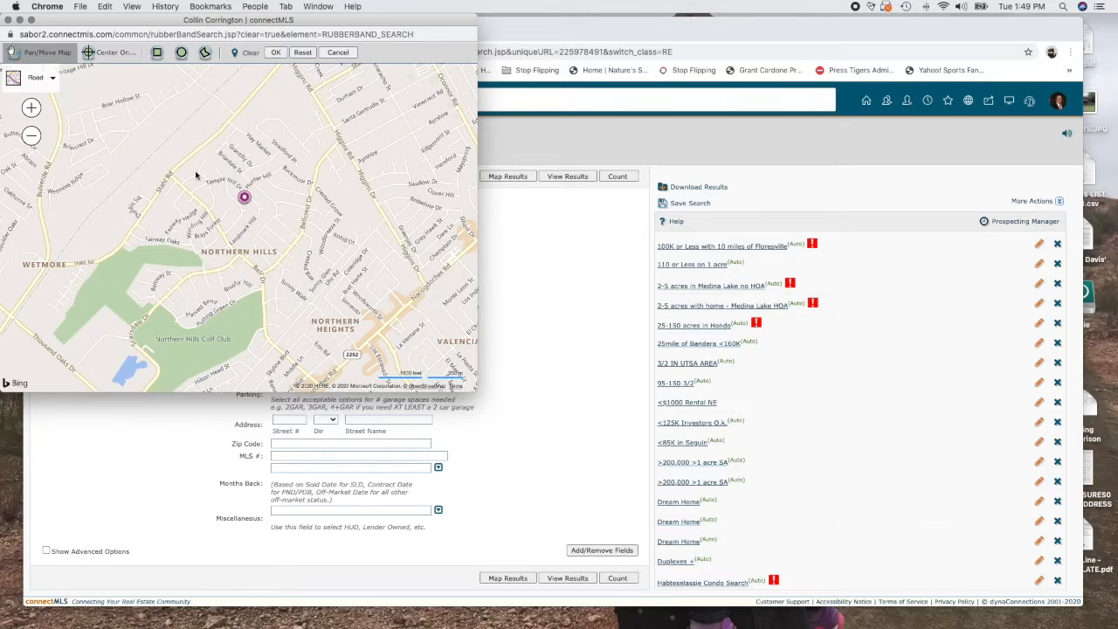
left_click_drag(201, 185, 180, 225)
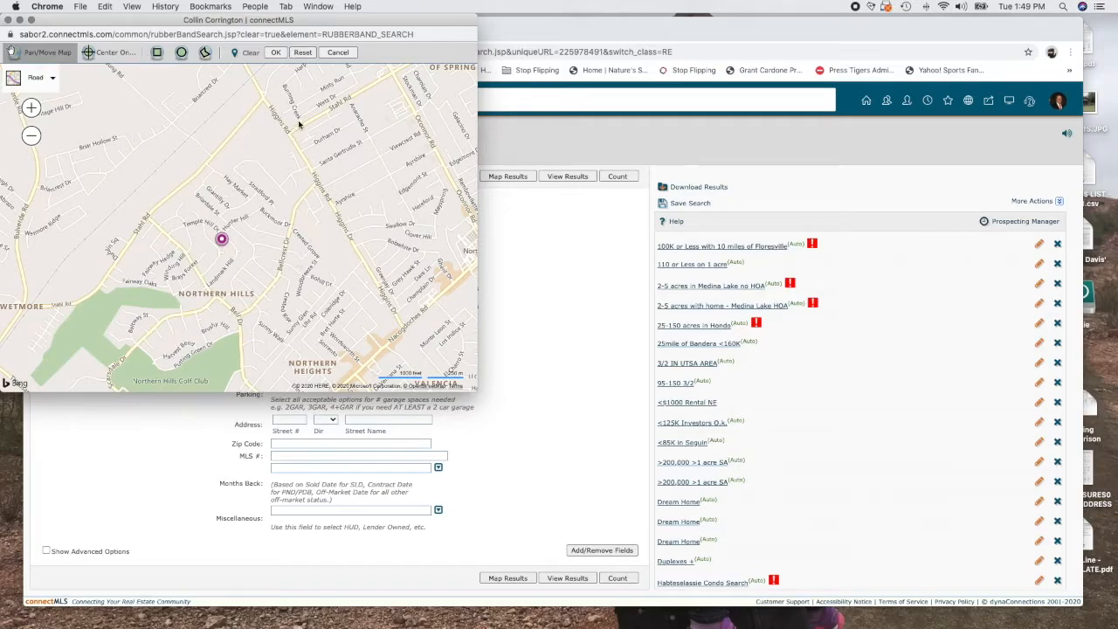
Draw a polygon around the Temple Hill neighbourhood, closing near Stahl Rd, and accept it
left_click(205, 53)
left_click(263, 107)
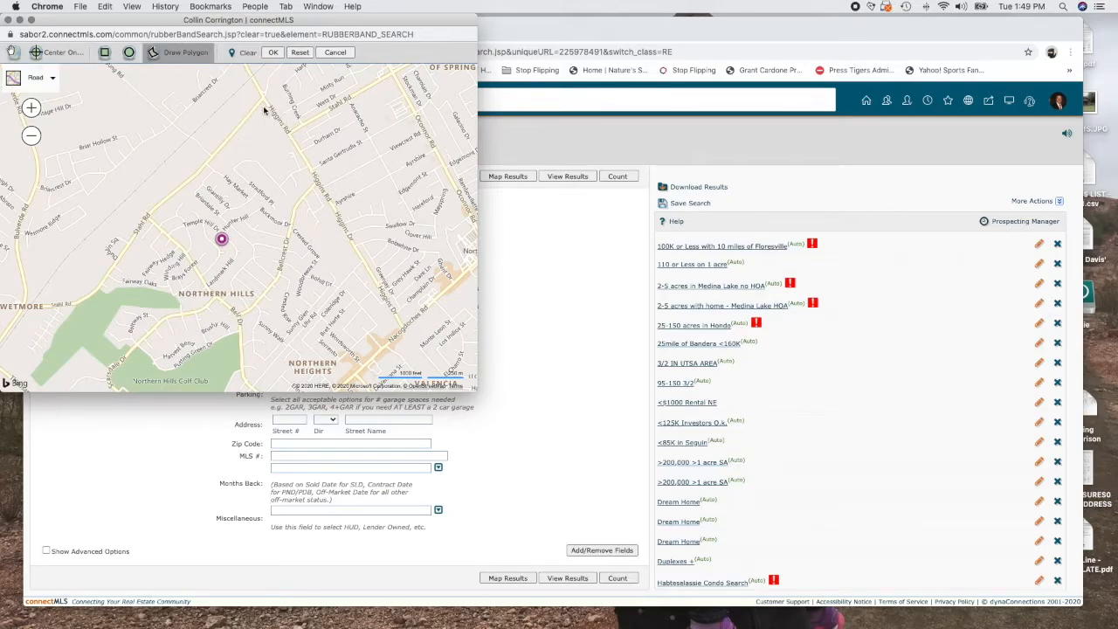
left_click(312, 182)
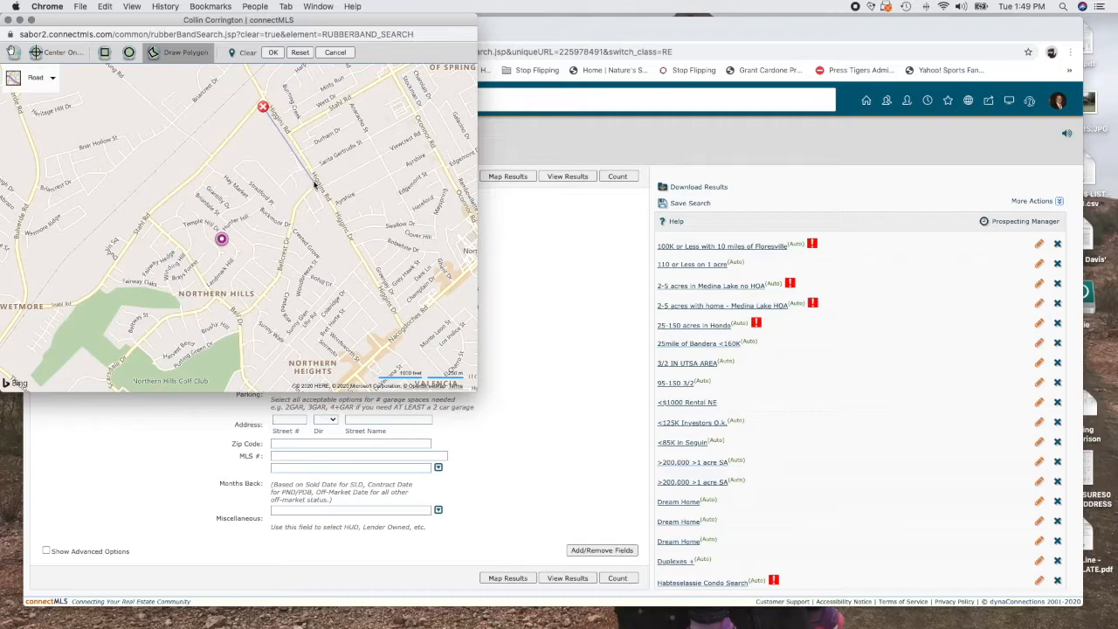
left_click(287, 220)
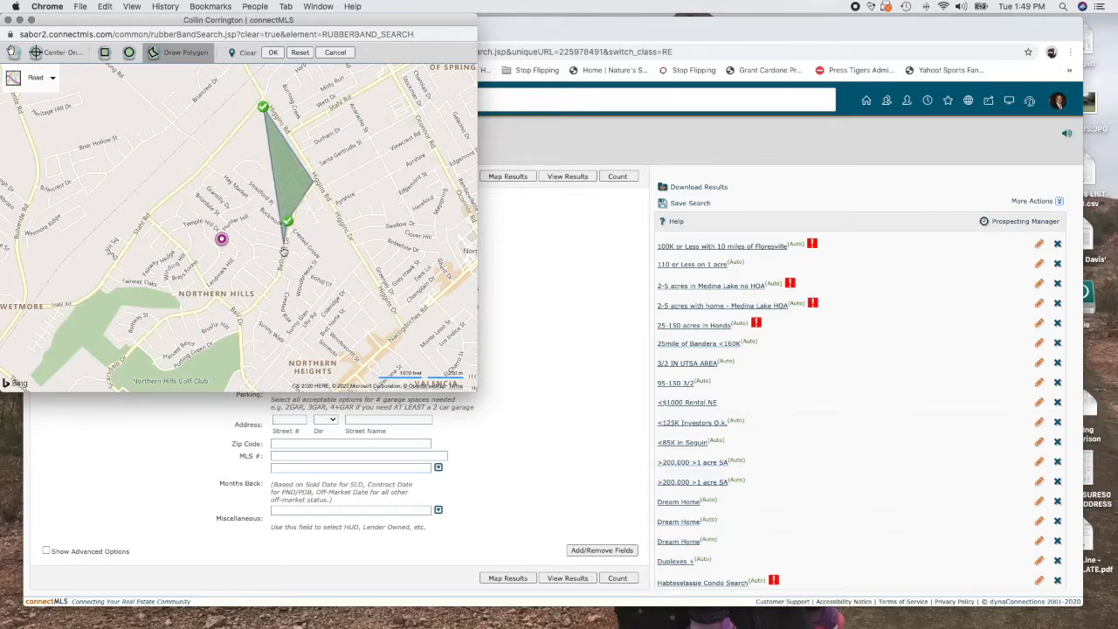
left_click(278, 262)
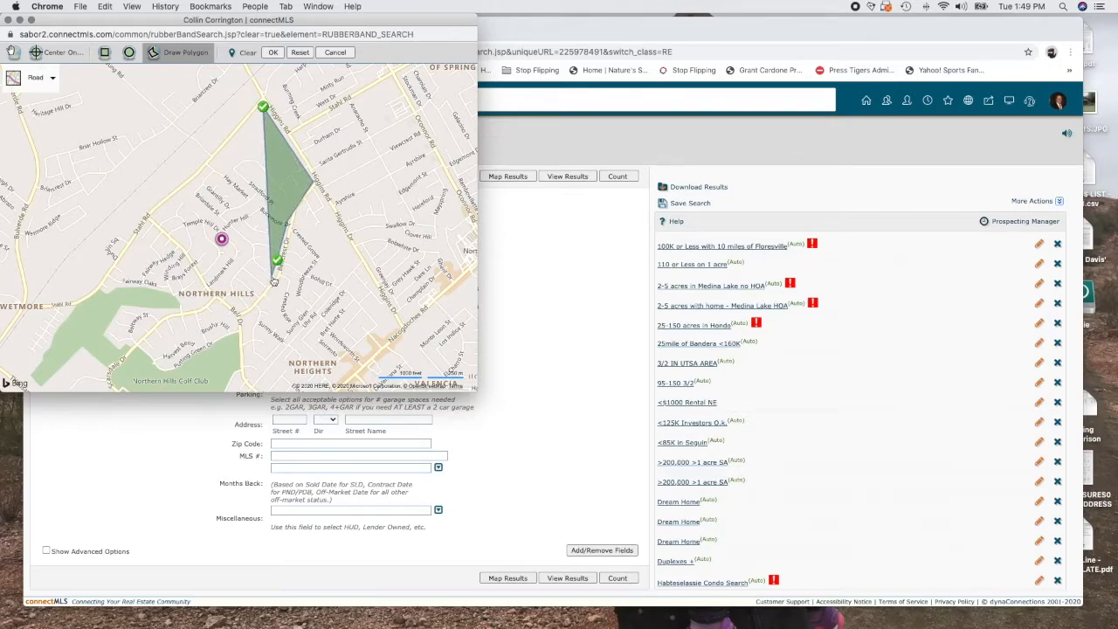
left_click(275, 276)
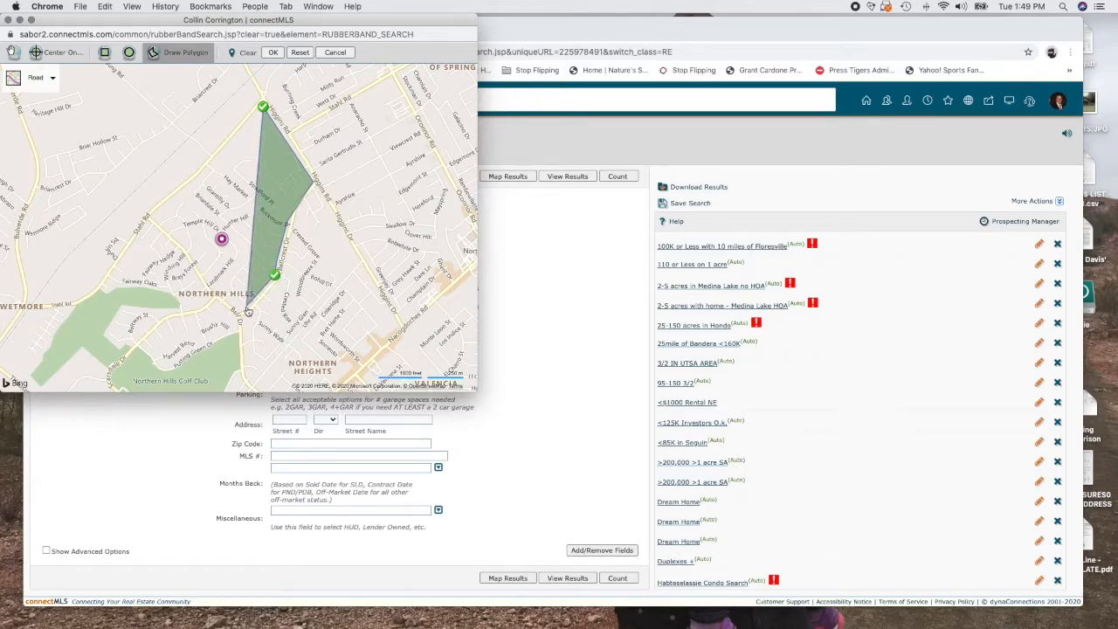
left_click(241, 313)
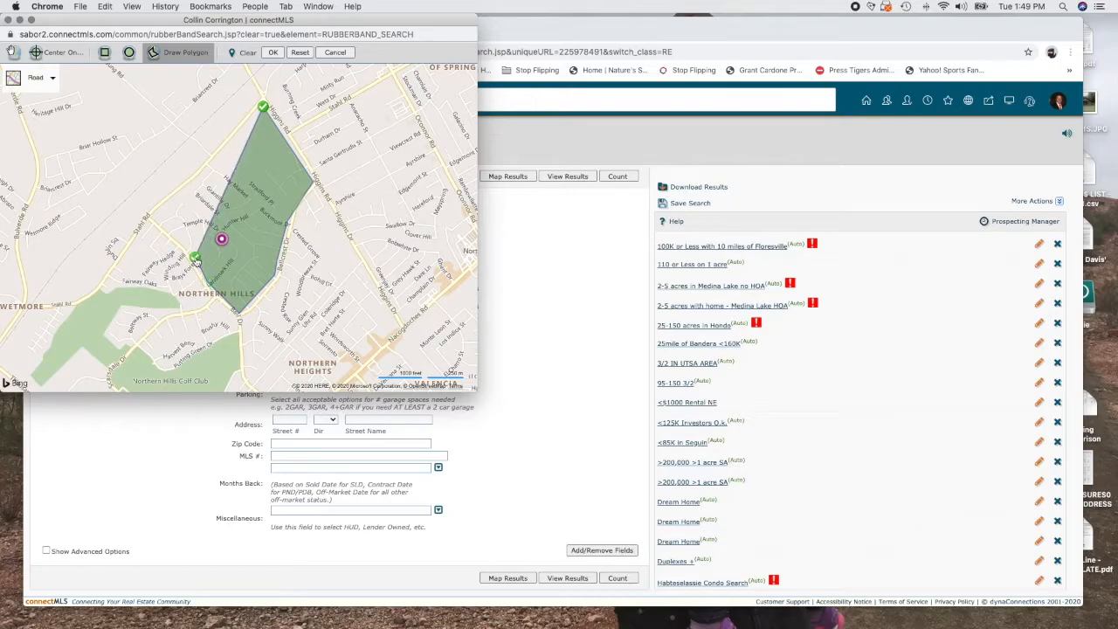
left_click(194, 257)
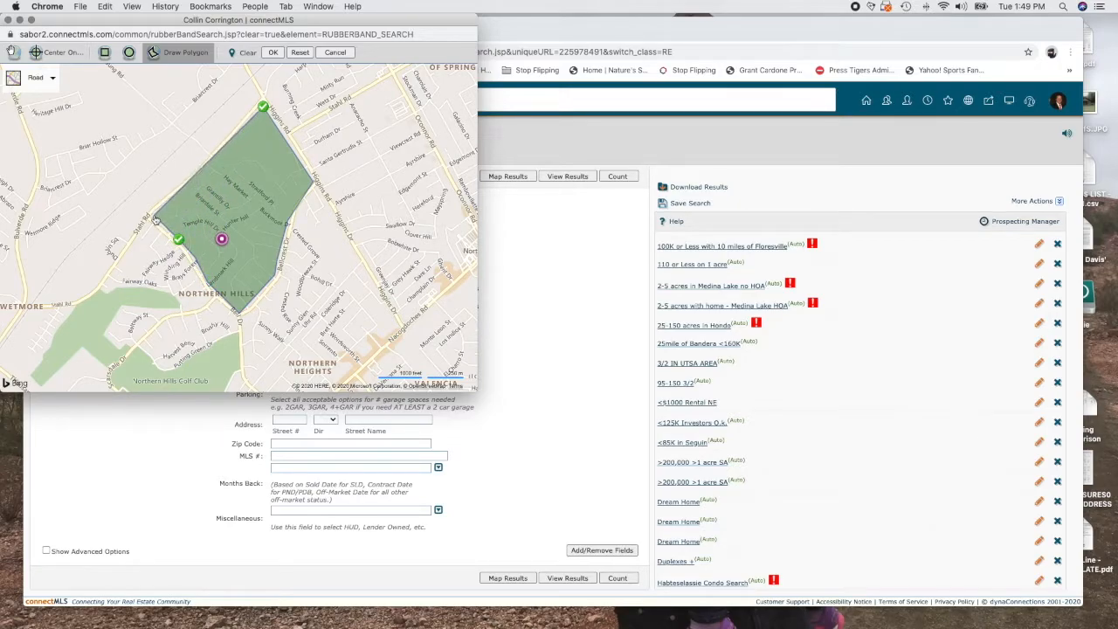
double_click(154, 217)
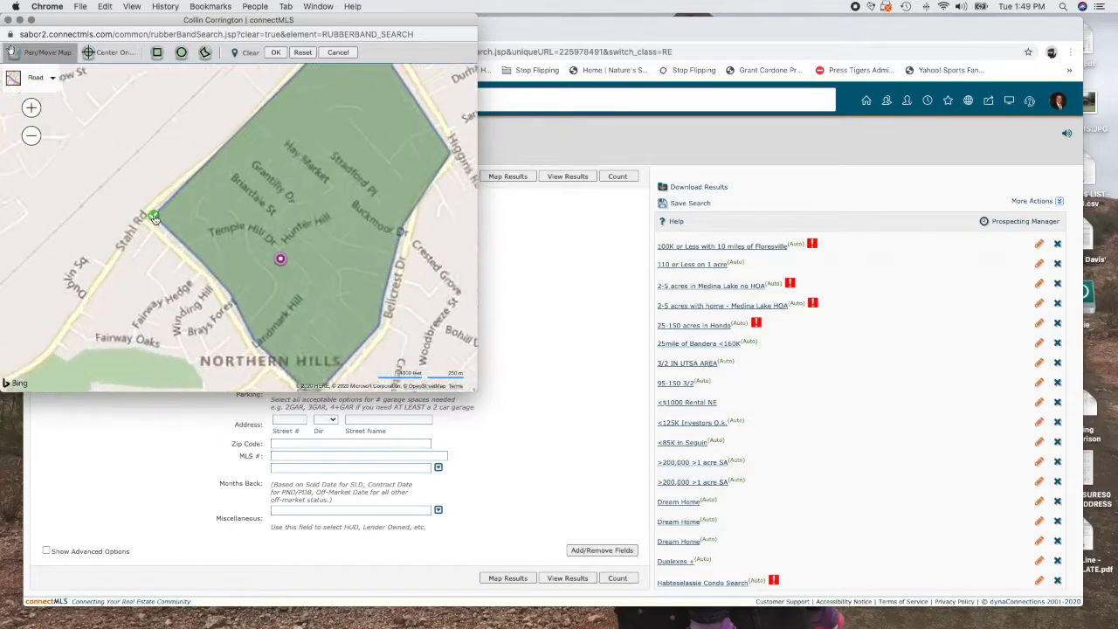
left_click(275, 53)
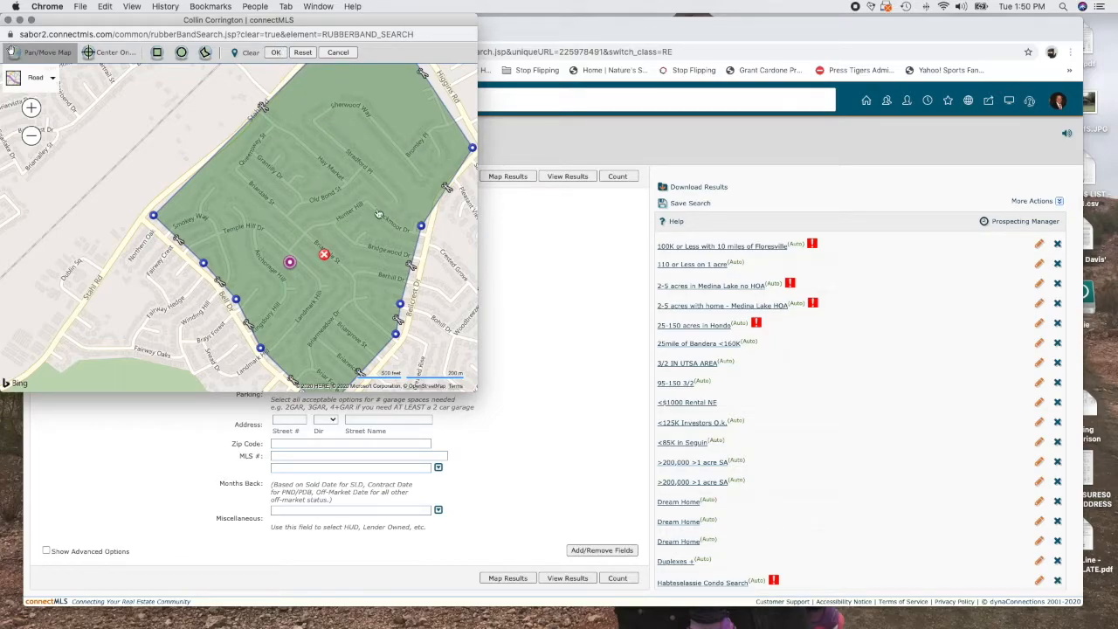
left_click(273, 53)
Apply the boundary, then set the property Type to Single Family Detached only
left_click(274, 52)
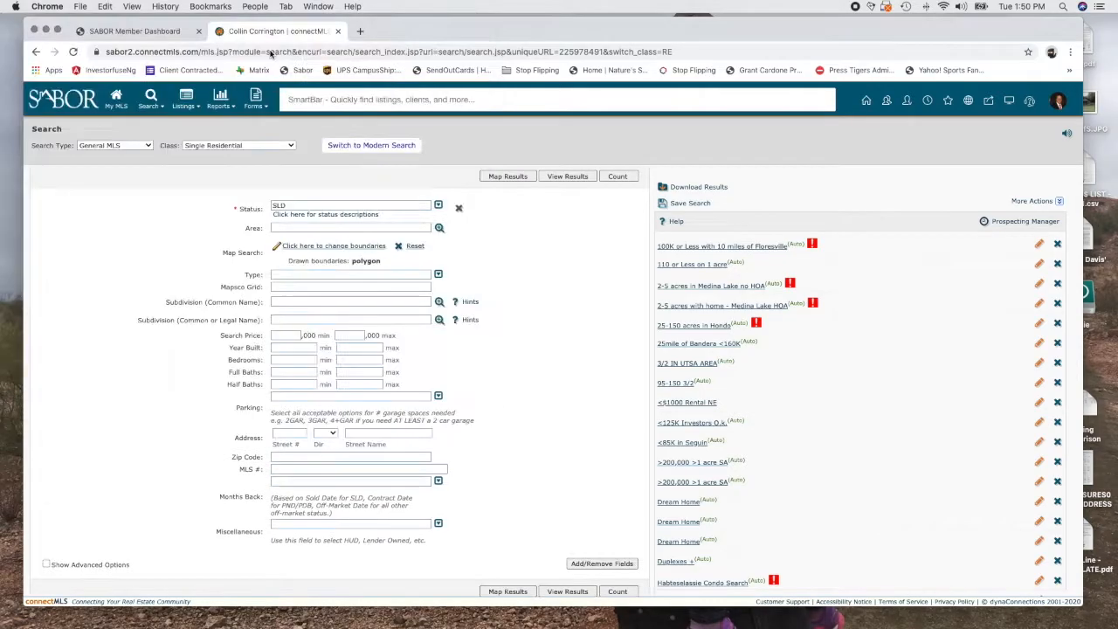
left_click(438, 275)
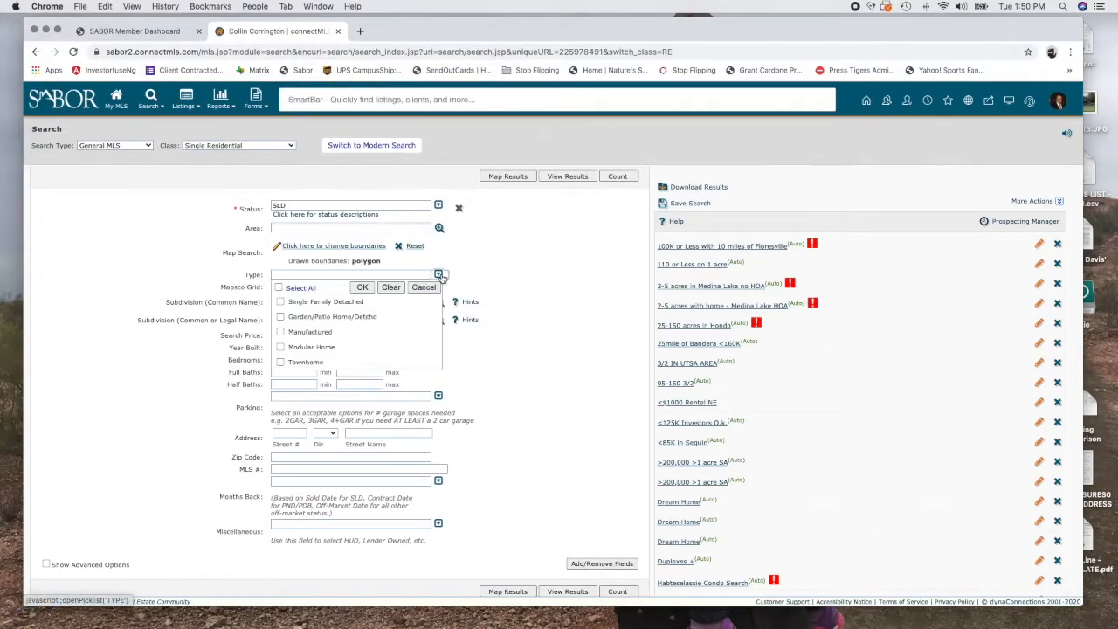
left_click(280, 302)
left_click(361, 288)
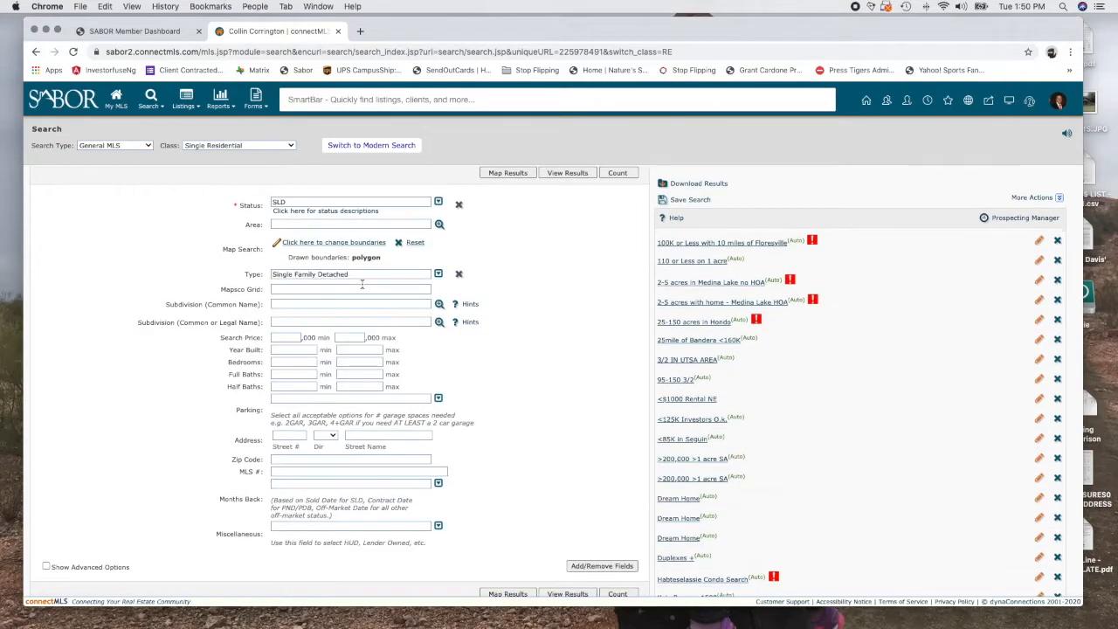
left_click(438, 274)
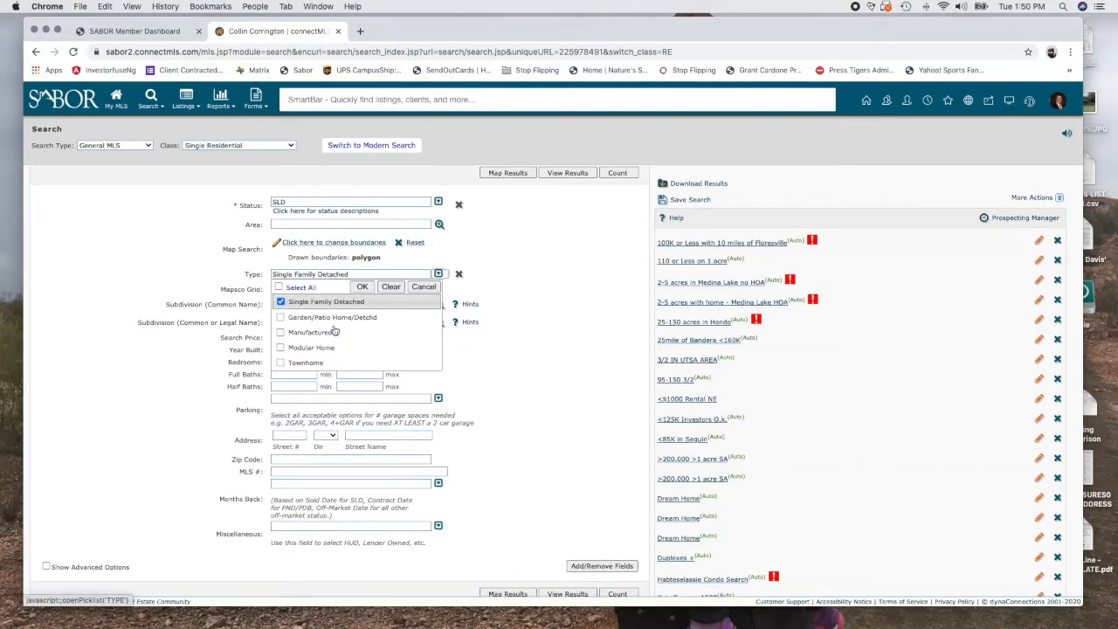
left_click(392, 287)
left_click(438, 274)
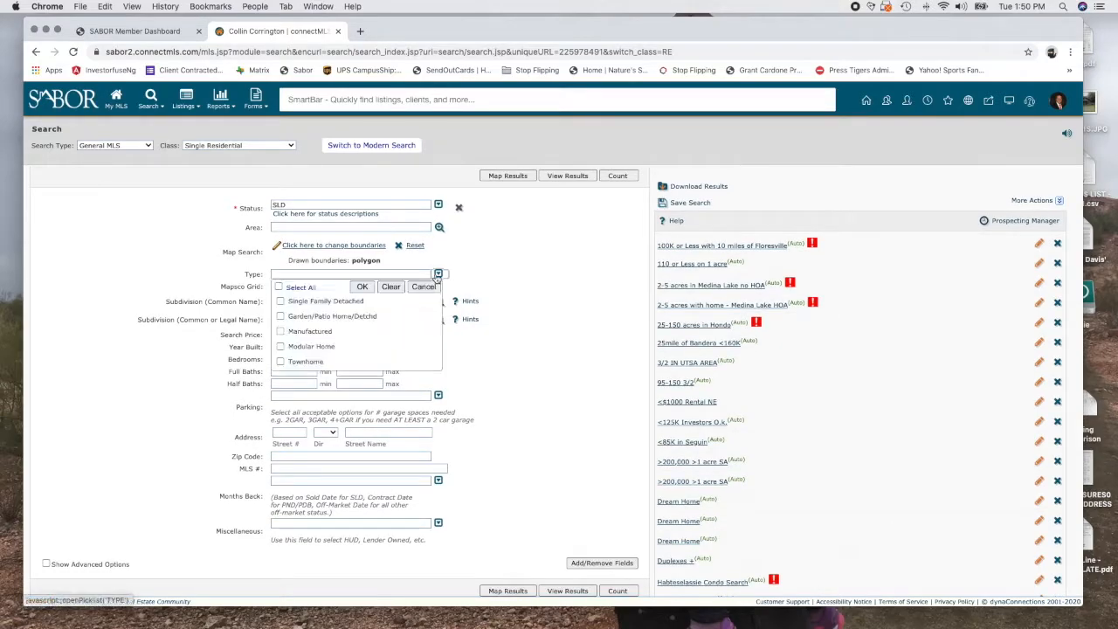
left_click(304, 305)
left_click(362, 286)
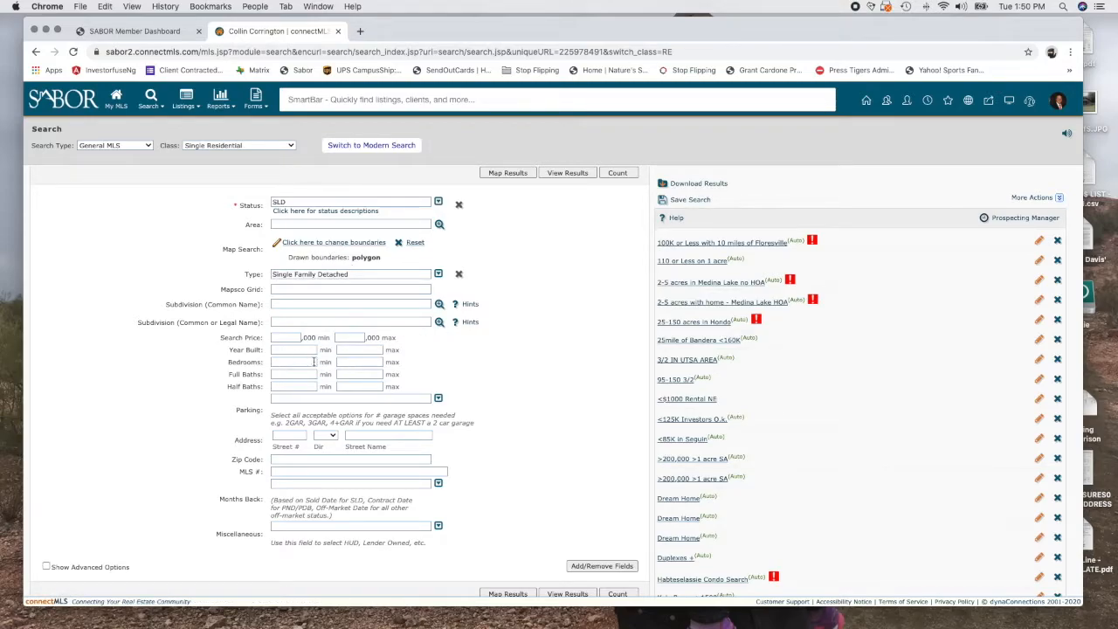
Set Bedrooms to 3–3 and Full Baths to 2–2
left_click(294, 362)
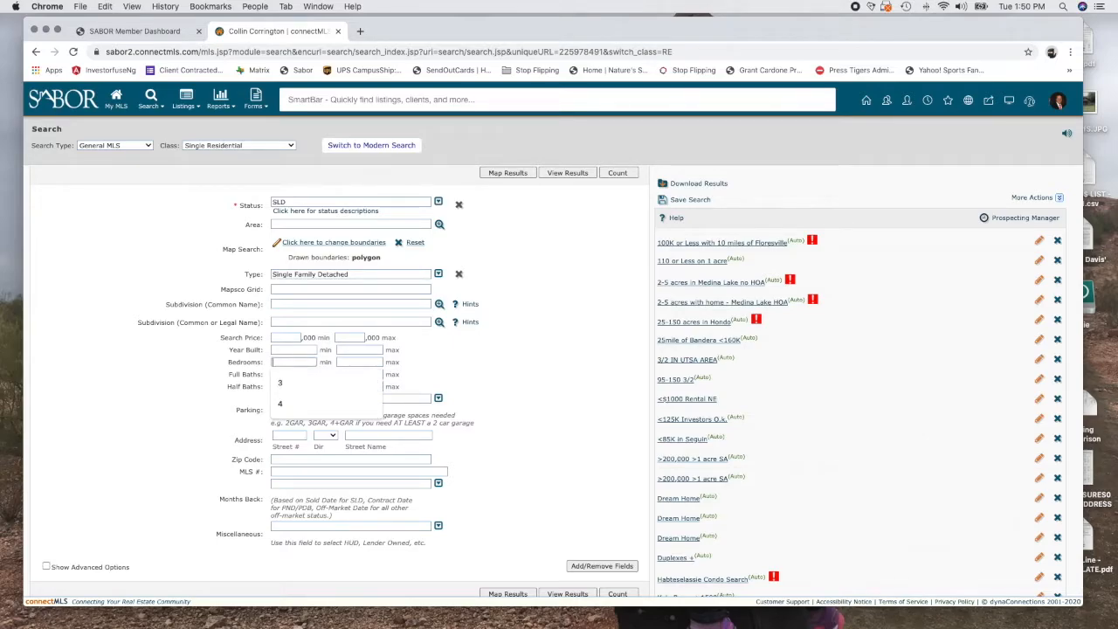
type("3")
key("Tab")
type("3")
key("Tab")
type("2")
key("Tab")
type("2")
key("Tab")
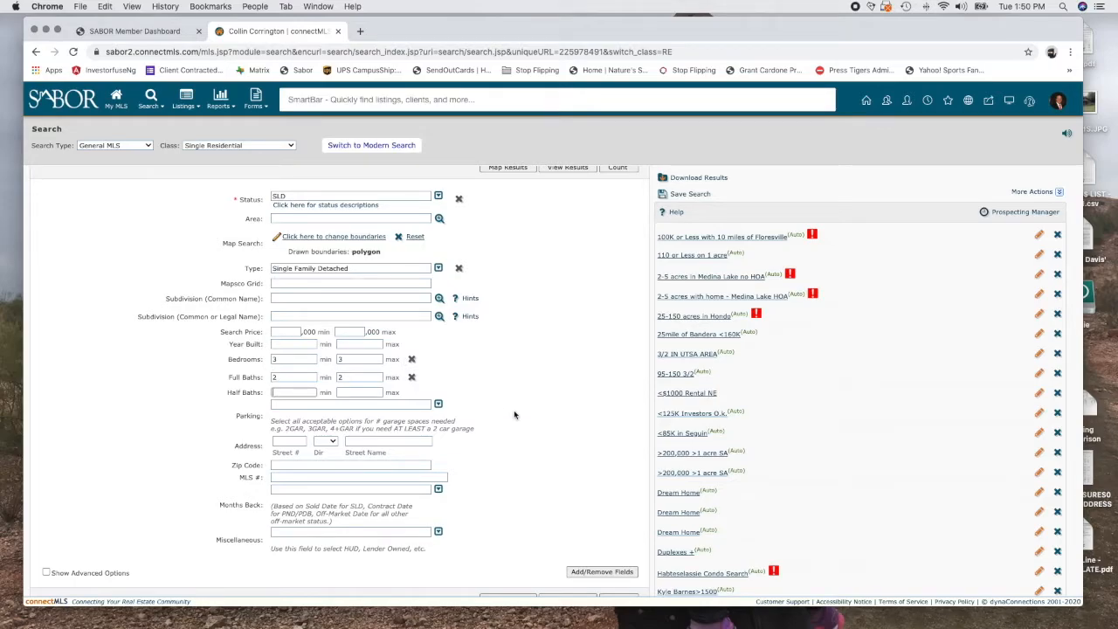
Set Months Back to 6 Months
left_click(438, 489)
scroll(361, 447, "down", 3)
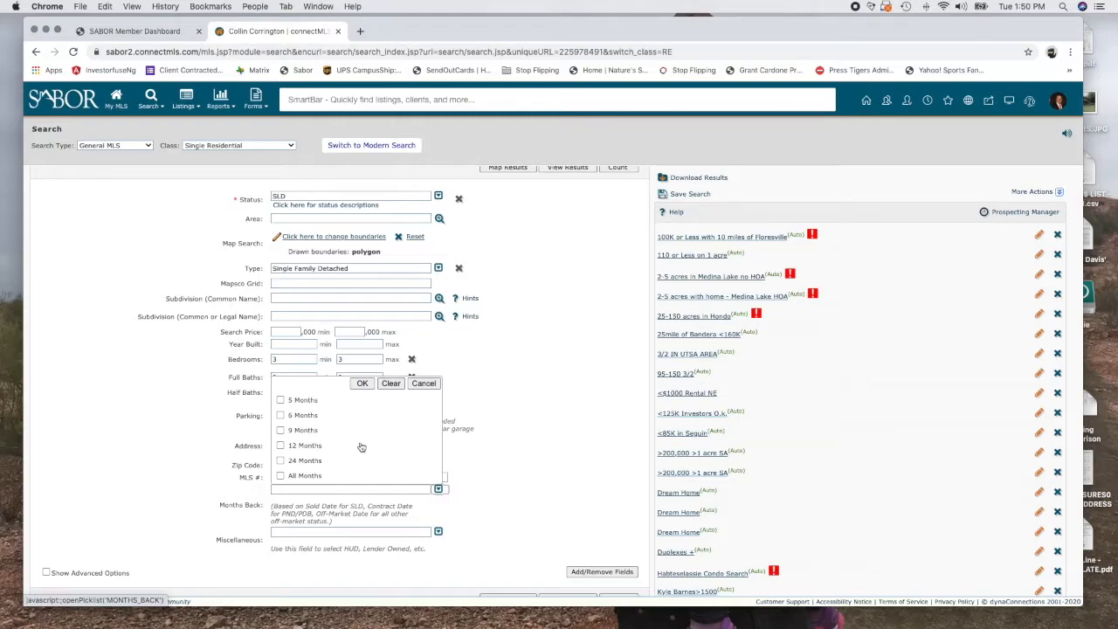
left_click(281, 415)
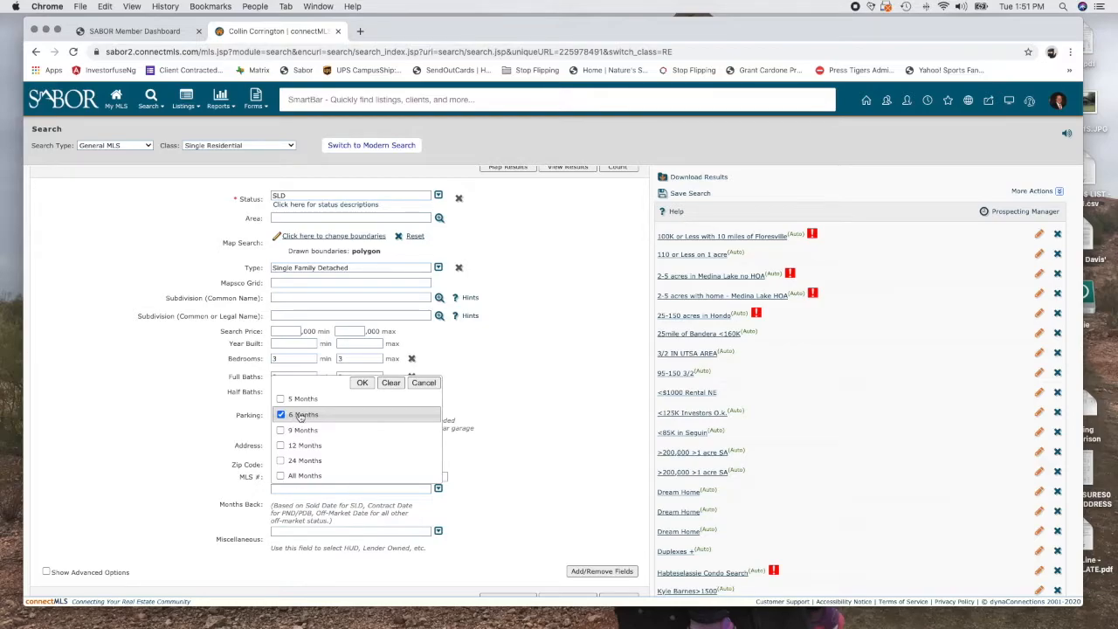
left_click(362, 383)
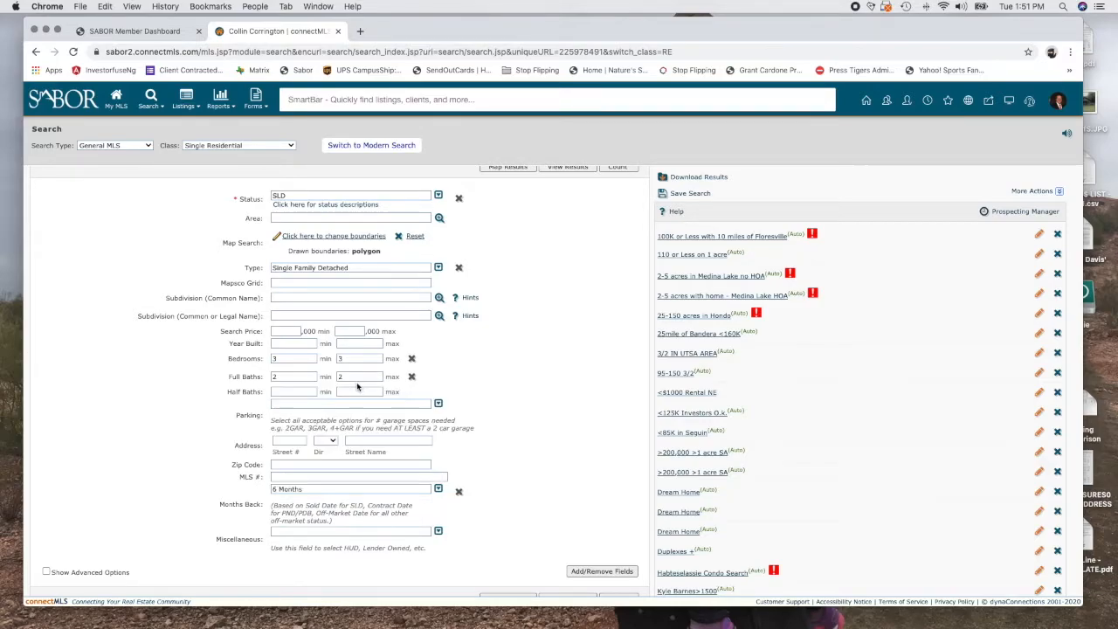
scroll(499, 507, "down", 1)
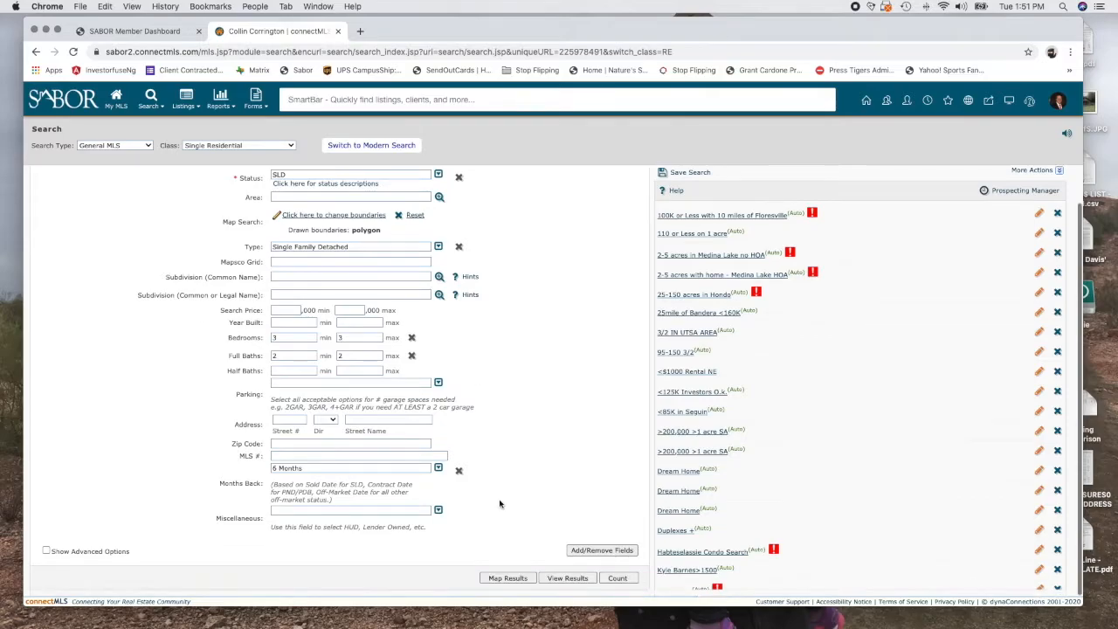
Browse the addable fields without adding any, then map the 13 matching sold listings
left_click(602, 551)
scroll(72, 201, "down", 2)
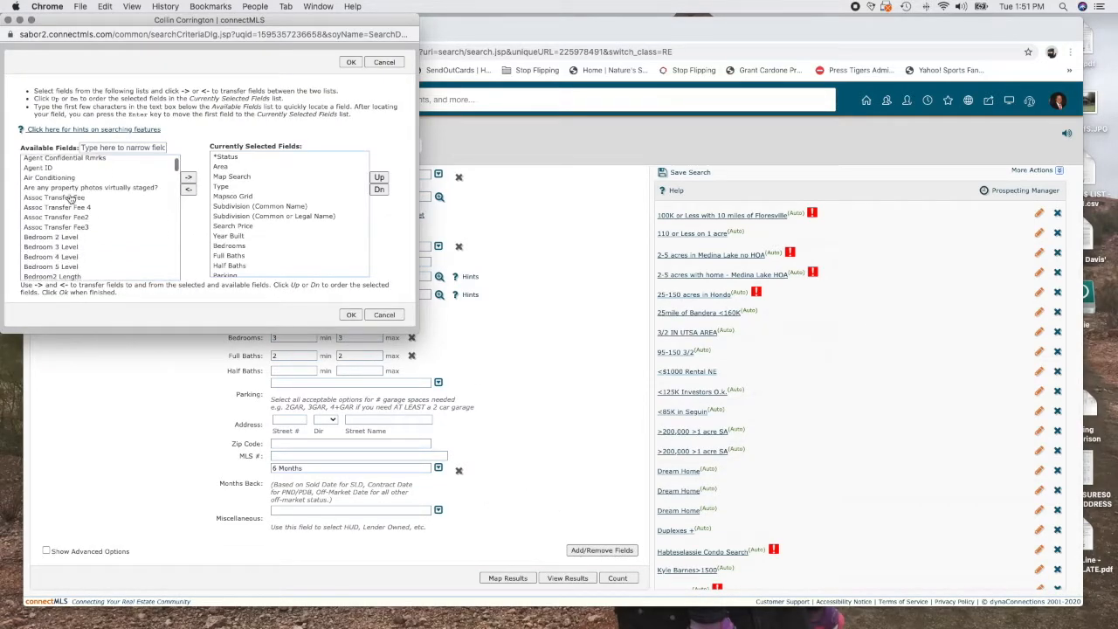
left_click(41, 178)
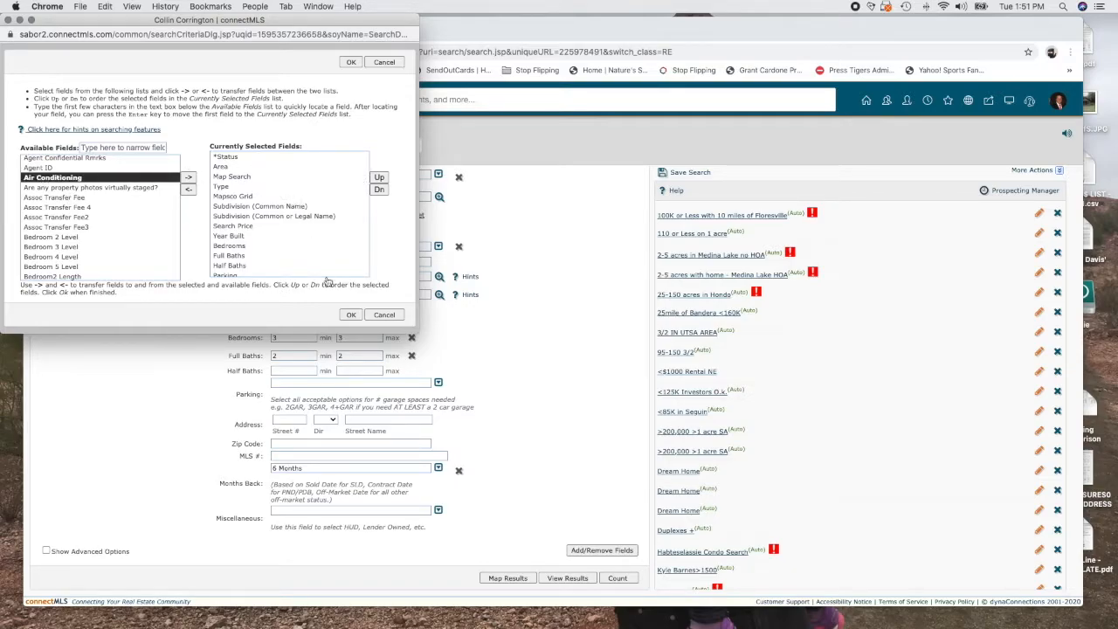
left_click(390, 318)
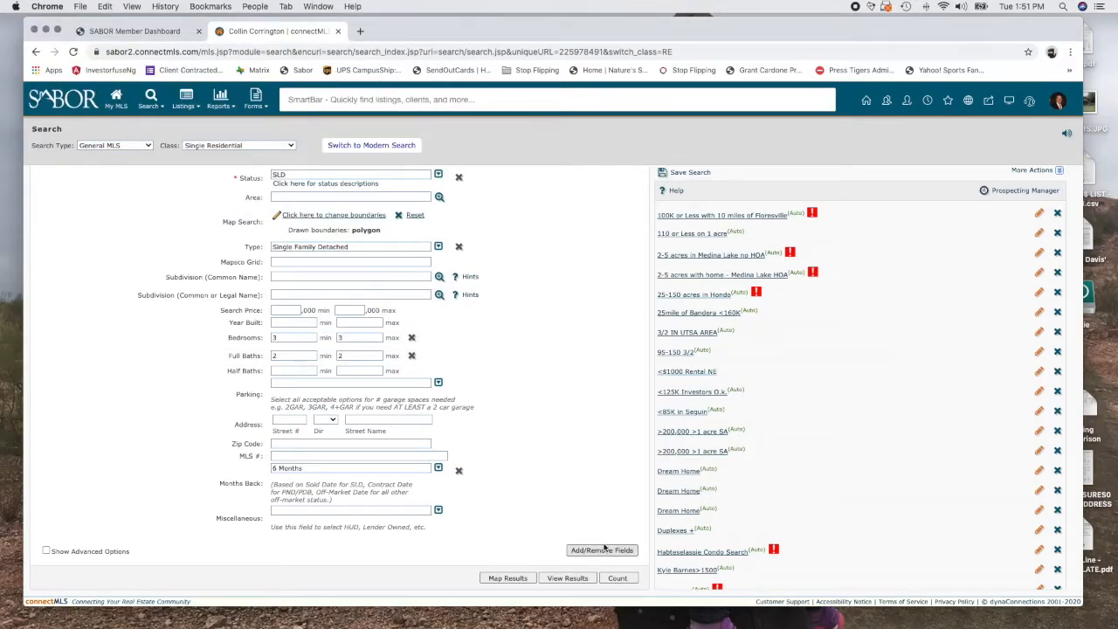
scroll(547, 444, "up", 2)
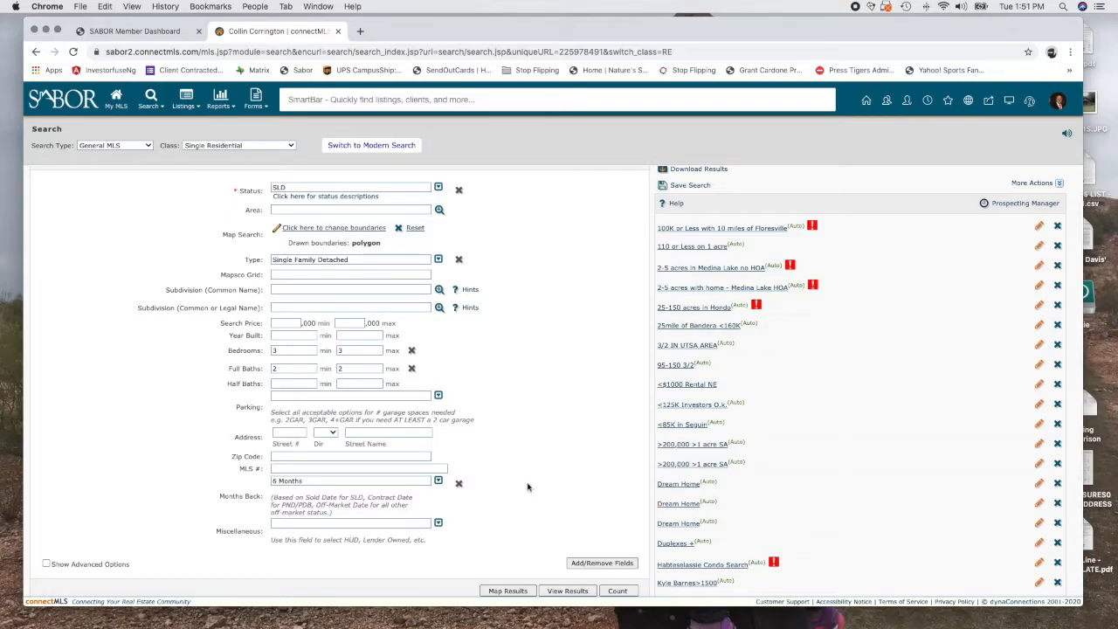
left_click(510, 594)
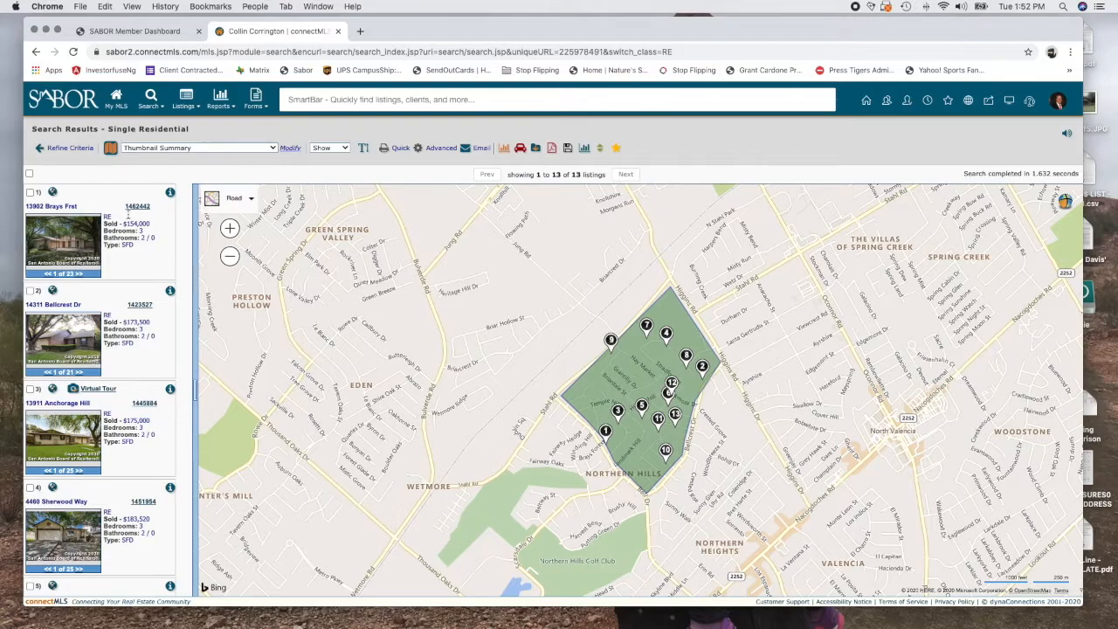
Return to Refine Criteria and browse the Available Fields list under Add/Remove Fields
left_click(70, 147)
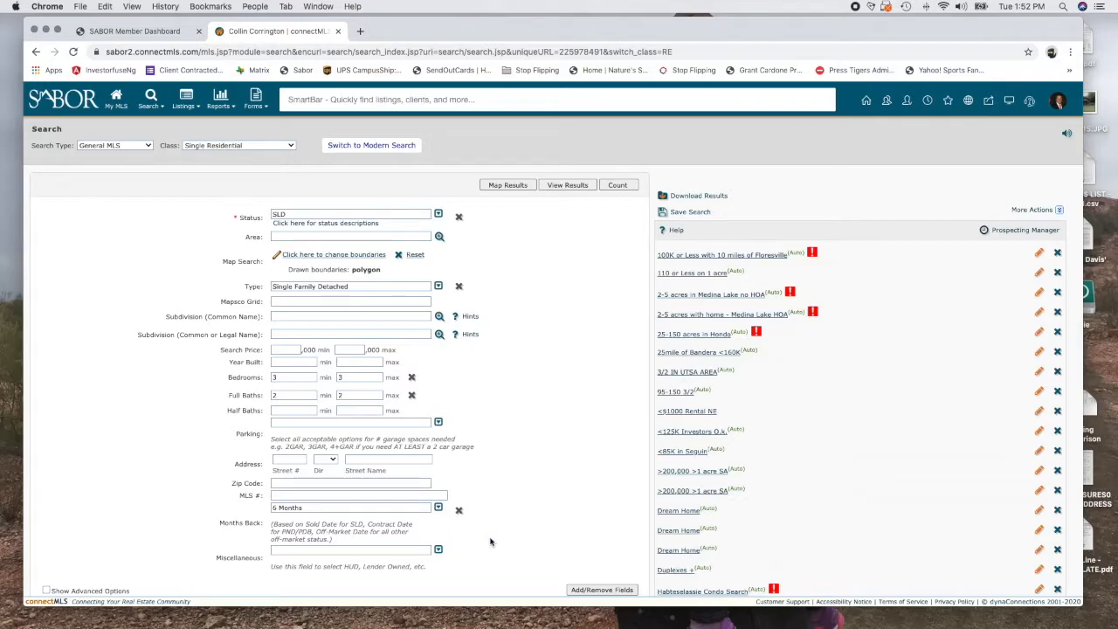
left_click(612, 589)
scroll(86, 225, "down", 5)
scroll(87, 228, "down", 20)
scroll(86, 227, "up", 3)
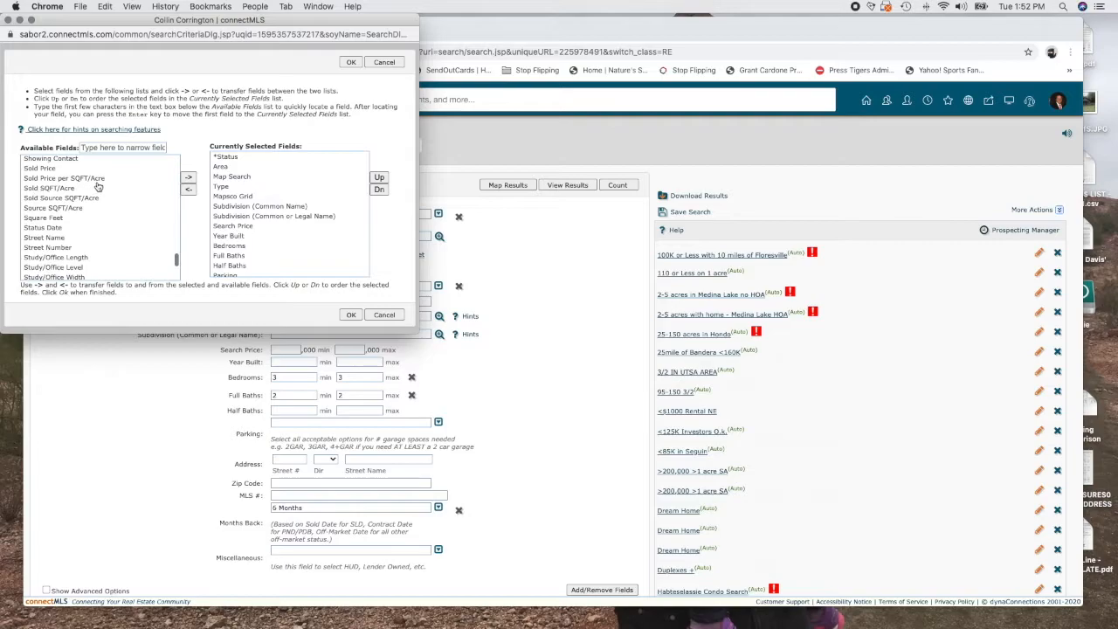
Add a Square Feet criterion of 1200 to 2000 and rerun the map search
left_click(45, 221)
left_click(188, 178)
left_click(350, 314)
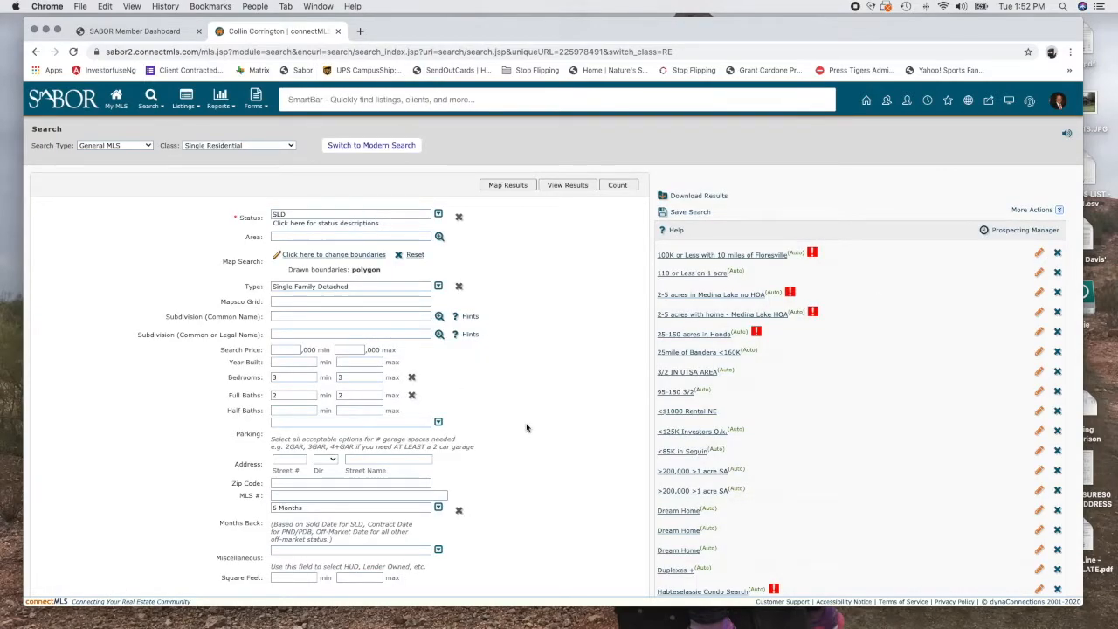
scroll(591, 452, "down", 2)
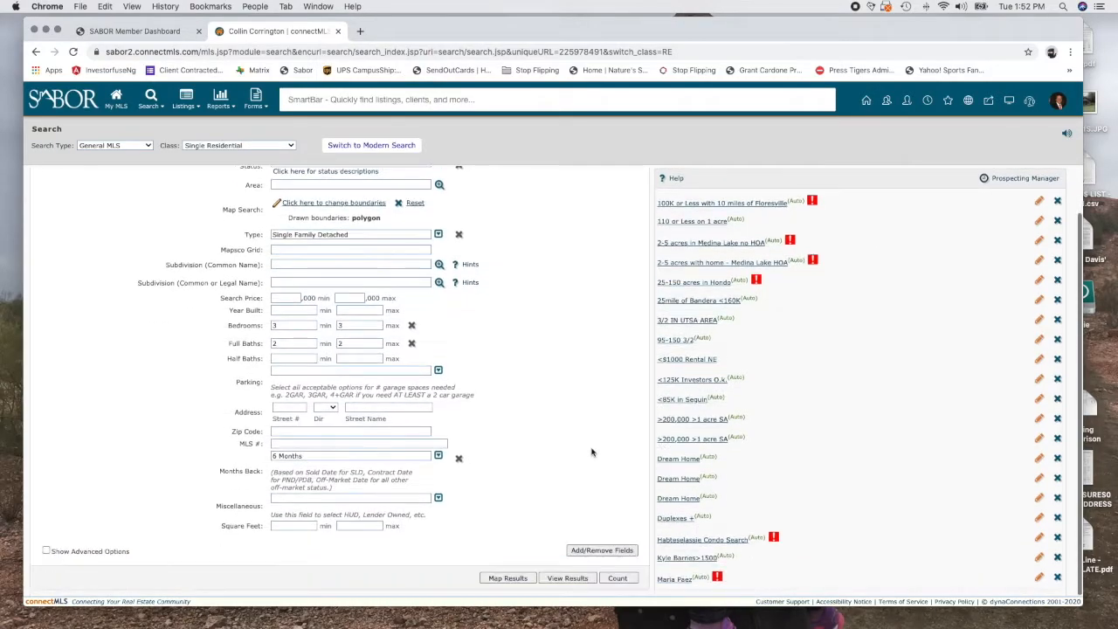
left_click(374, 525)
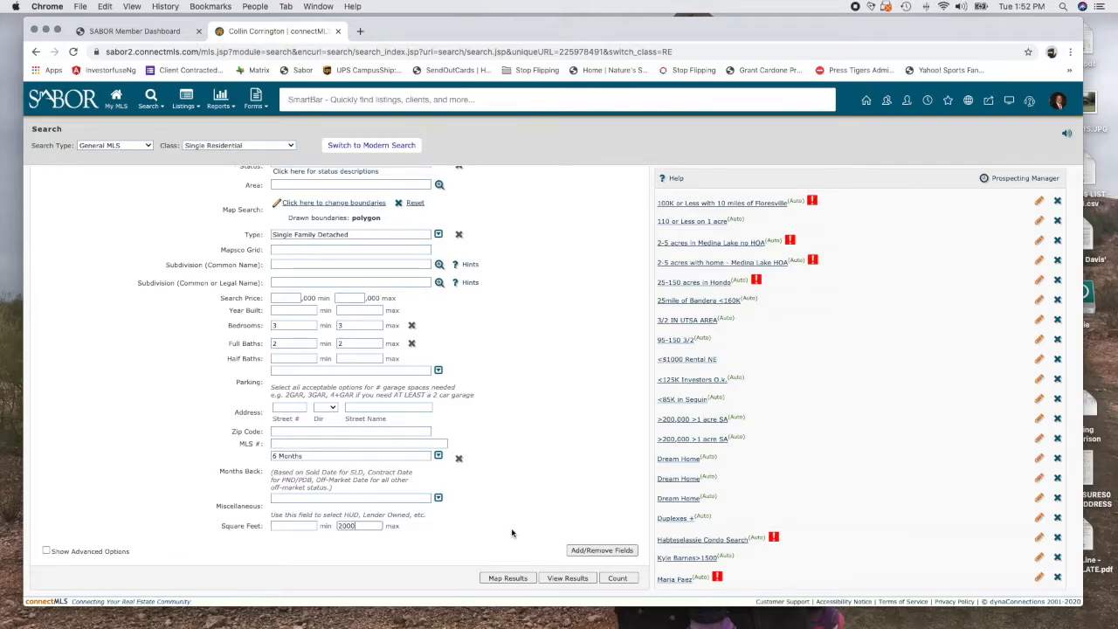
left_click(283, 525)
type("1200")
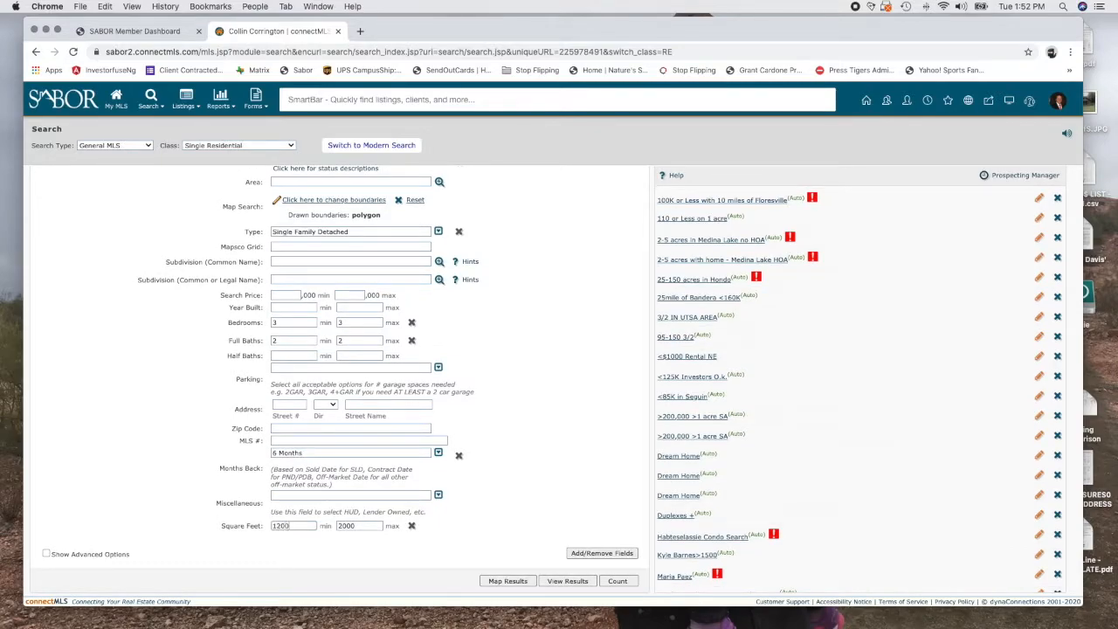
left_click(508, 581)
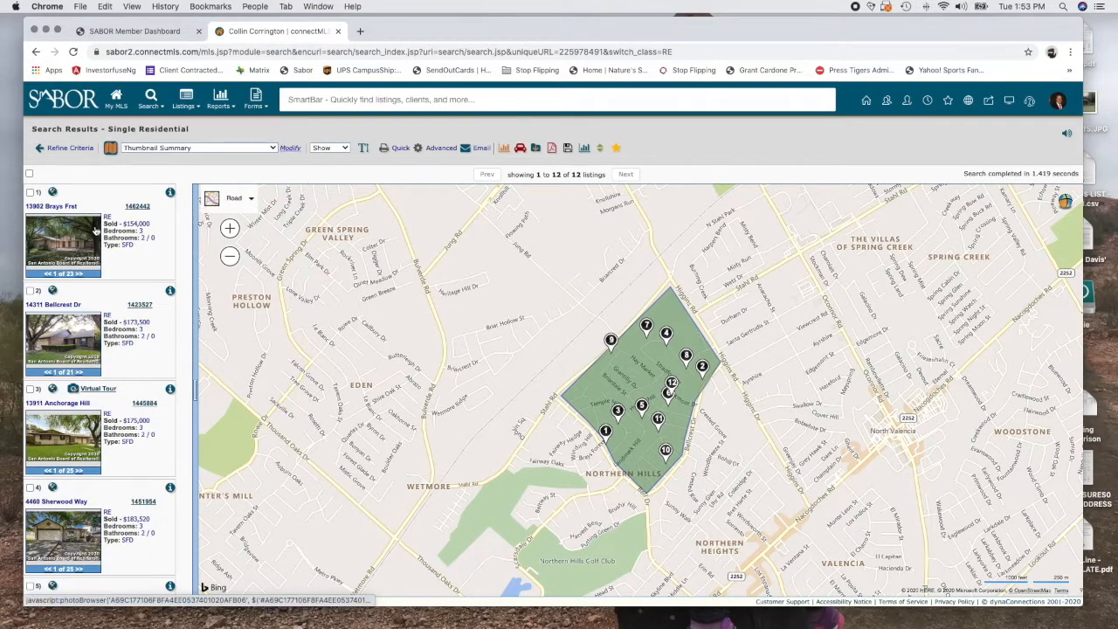
Scroll the 12 mapped results and page through the first listing's photos
scroll(112, 420, "down", 3)
scroll(111, 421, "up", 3)
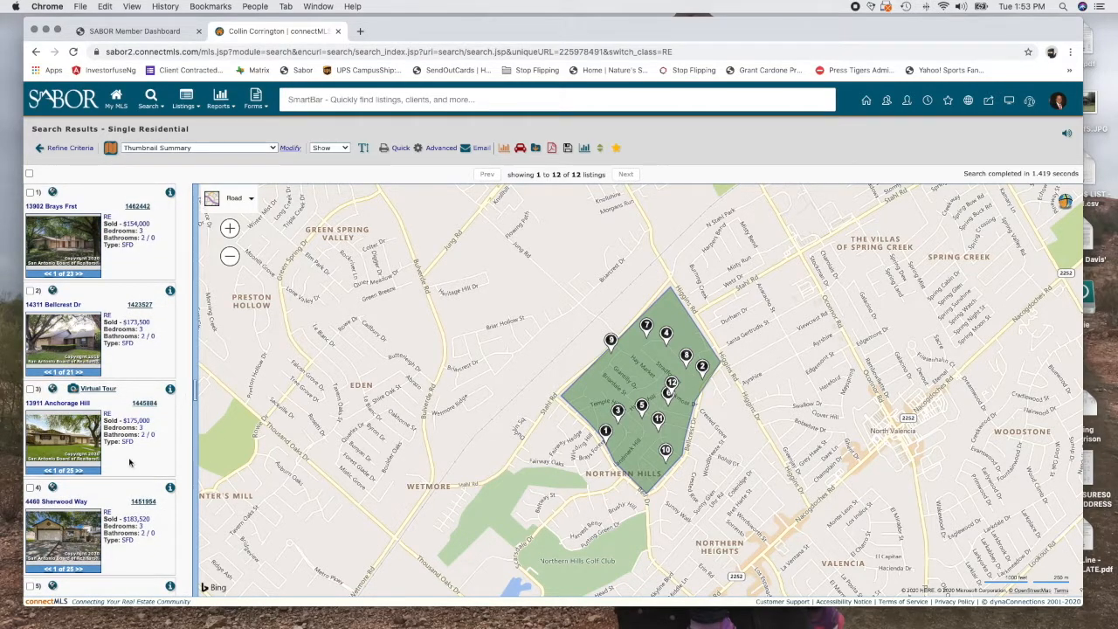
scroll(129, 463, "down", 10)
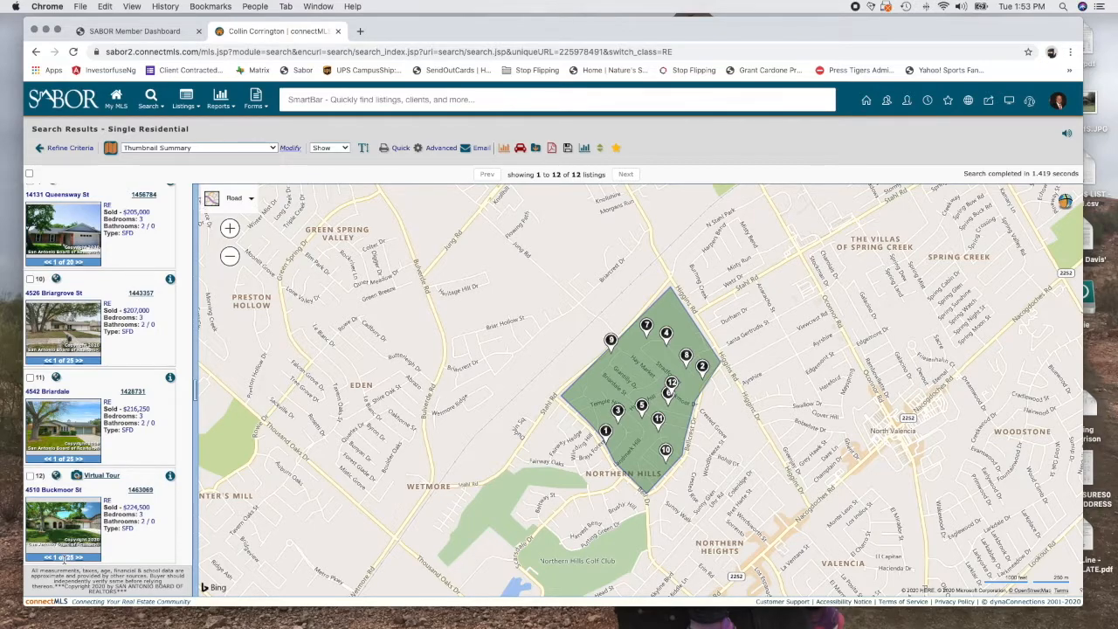
scroll(83, 410, "up", 10)
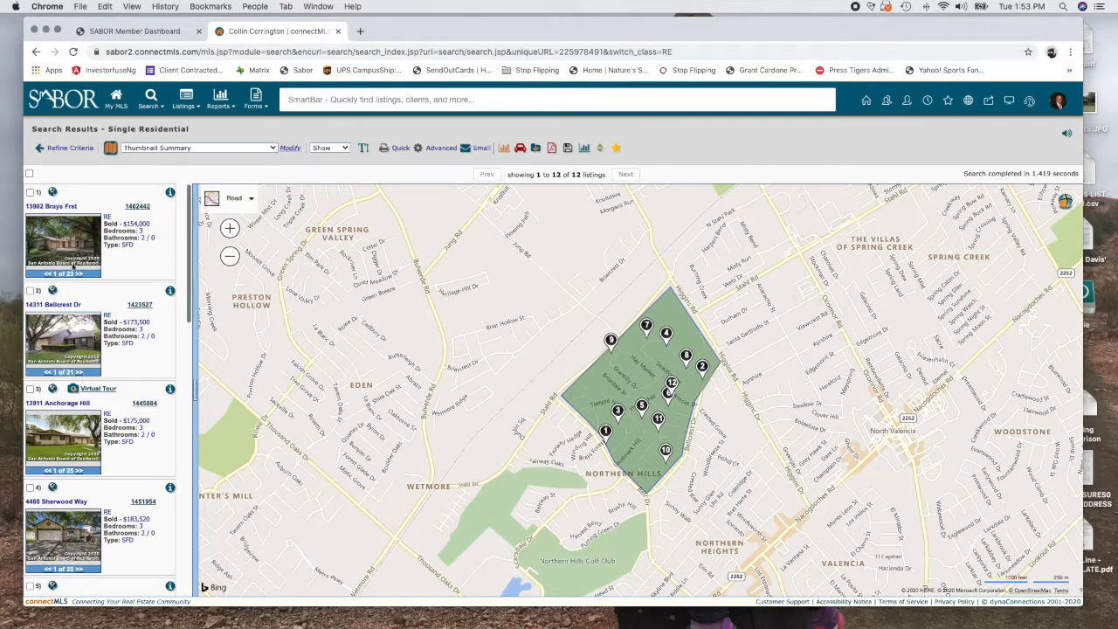
left_click(69, 238)
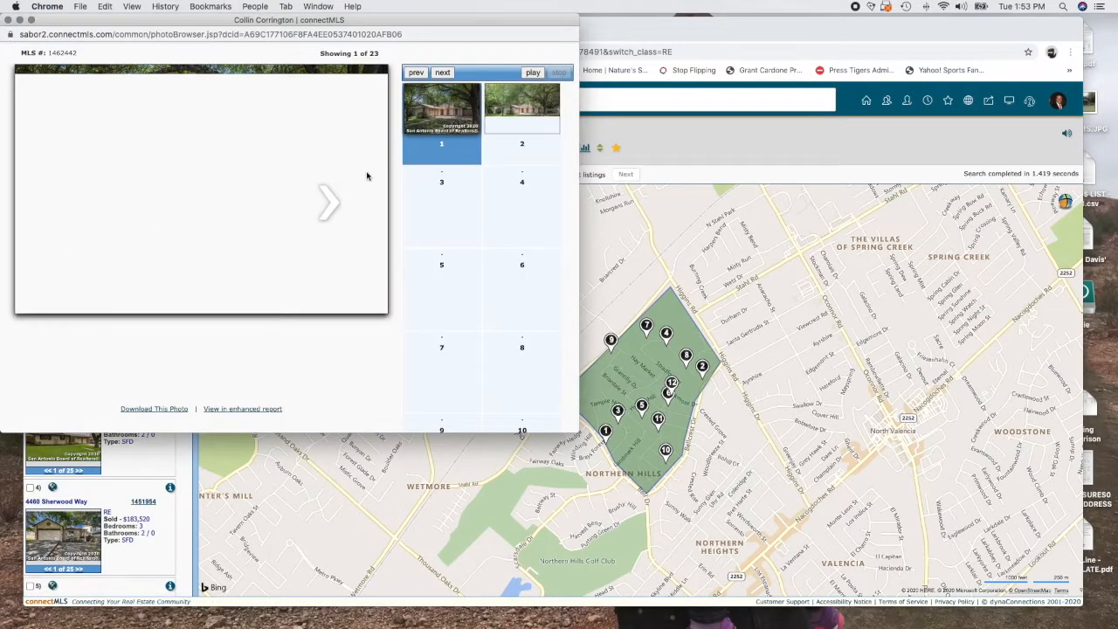
left_click(327, 210)
left_click(328, 210)
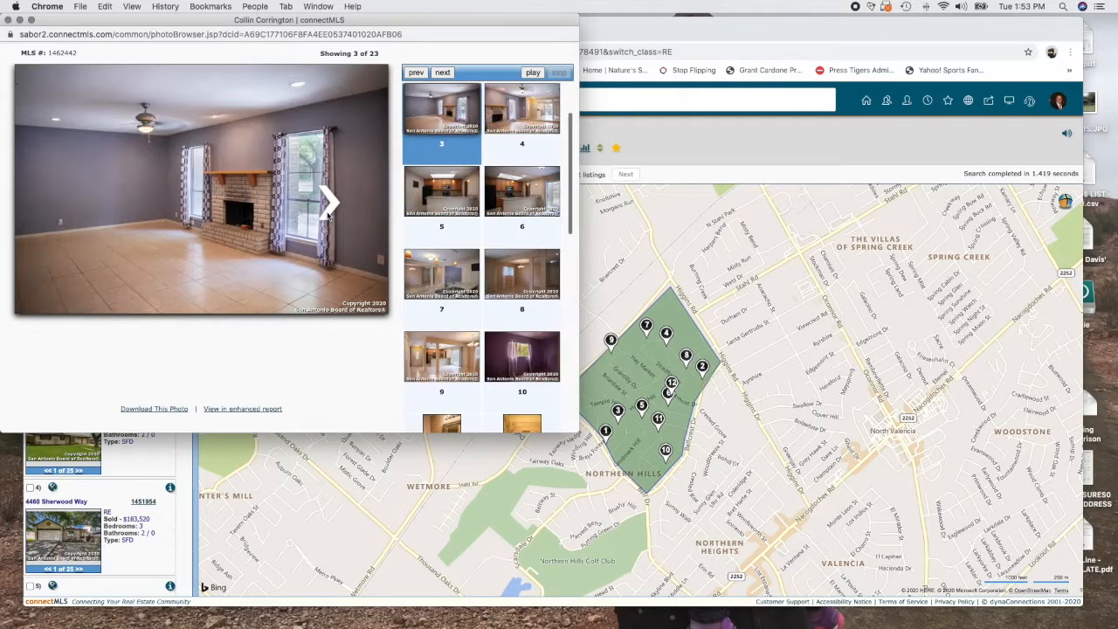
left_click(327, 210)
Close the photo viewer and load the SABOR sign-in page in a new tab
left_click(15, 19)
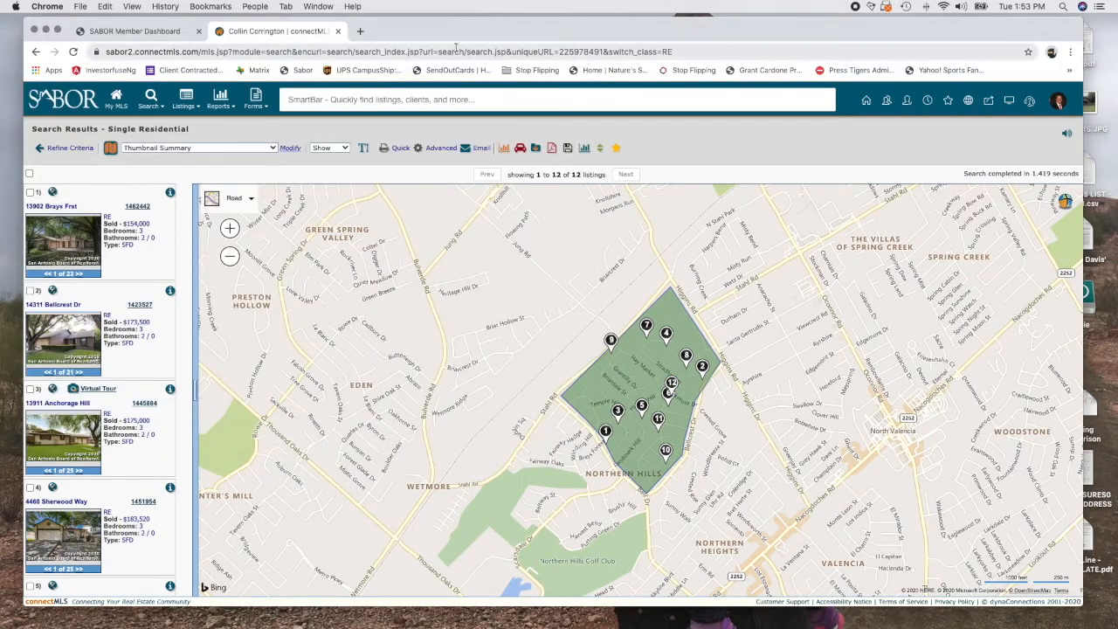
left_click(362, 31)
left_click(297, 70)
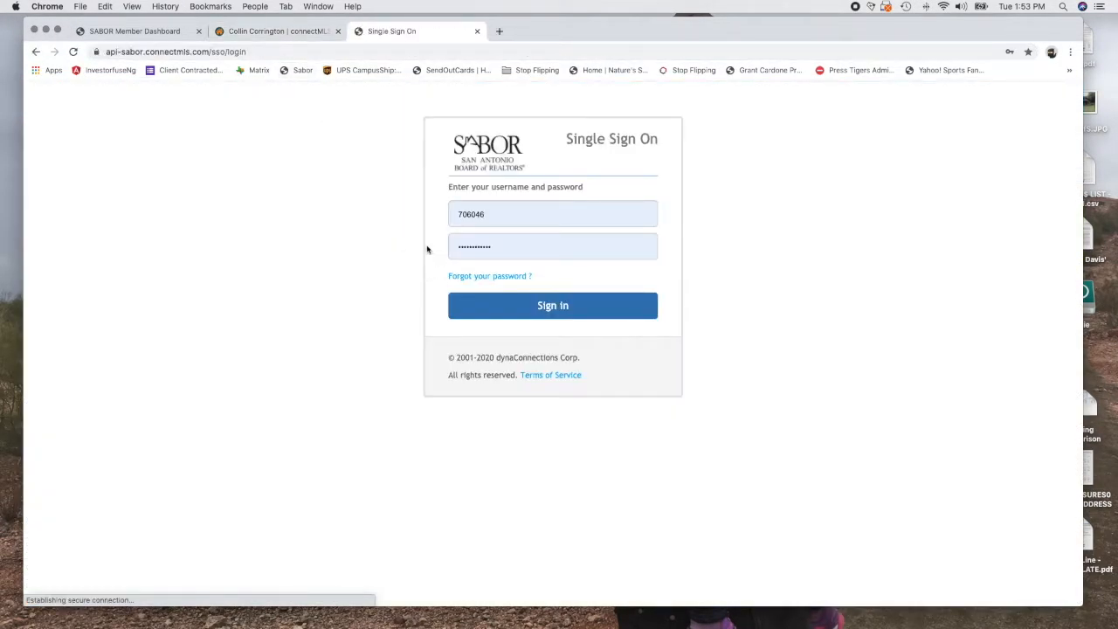
left_click(528, 301)
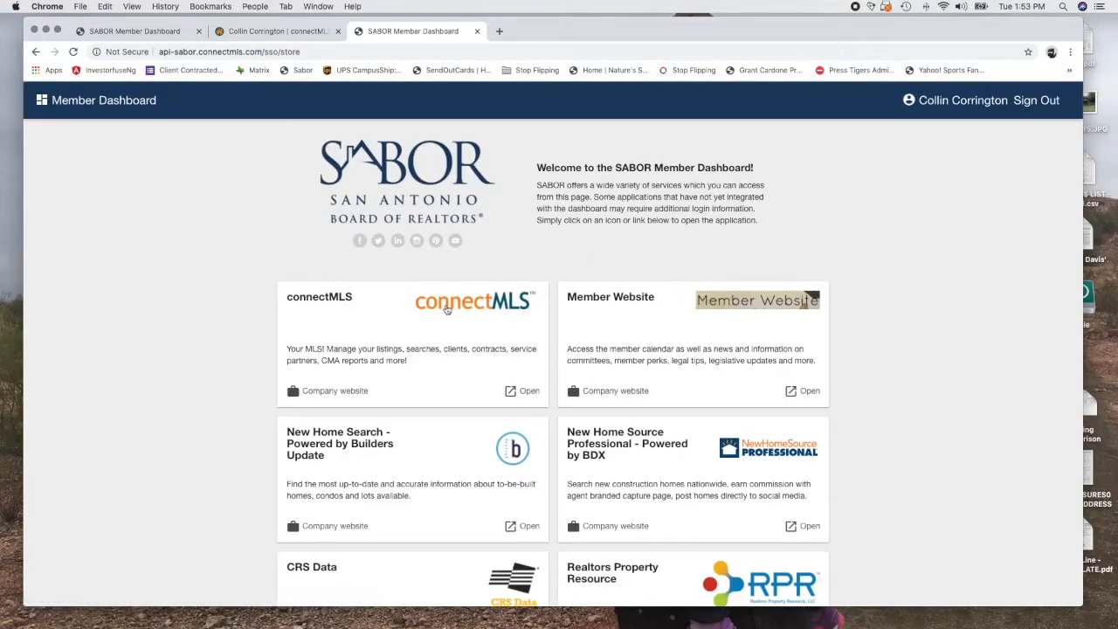
left_click(400, 273)
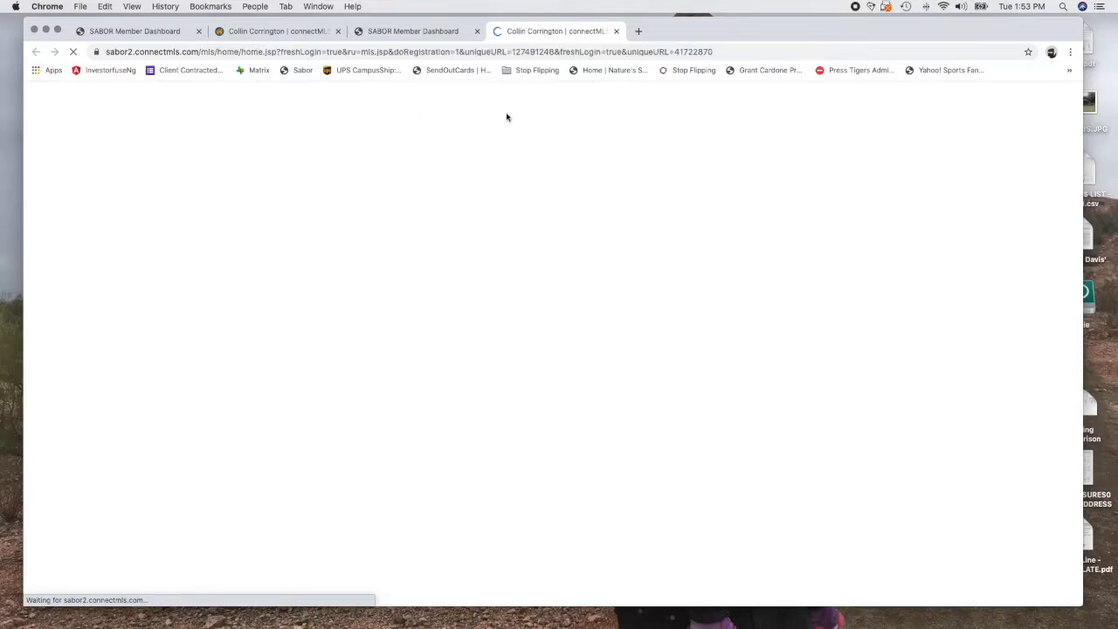
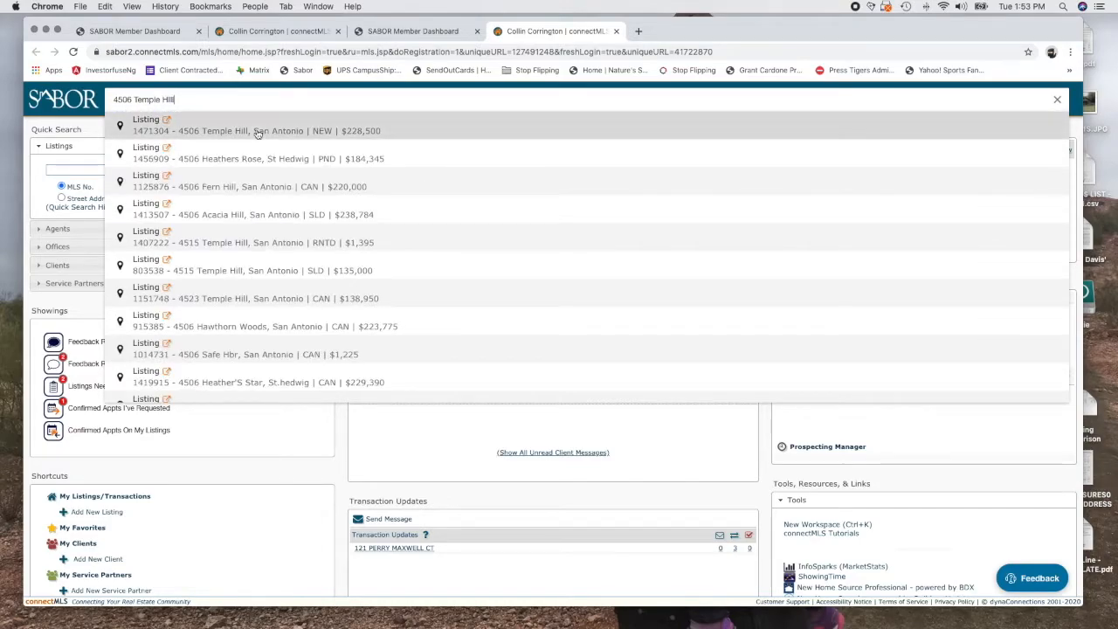
left_click(258, 131)
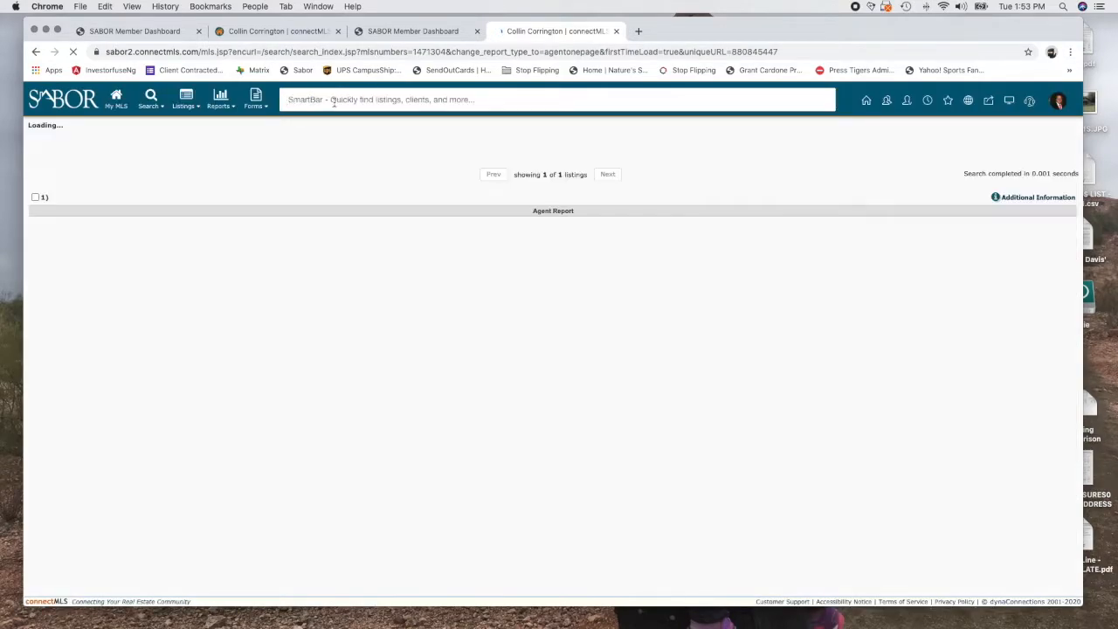
left_click(107, 262)
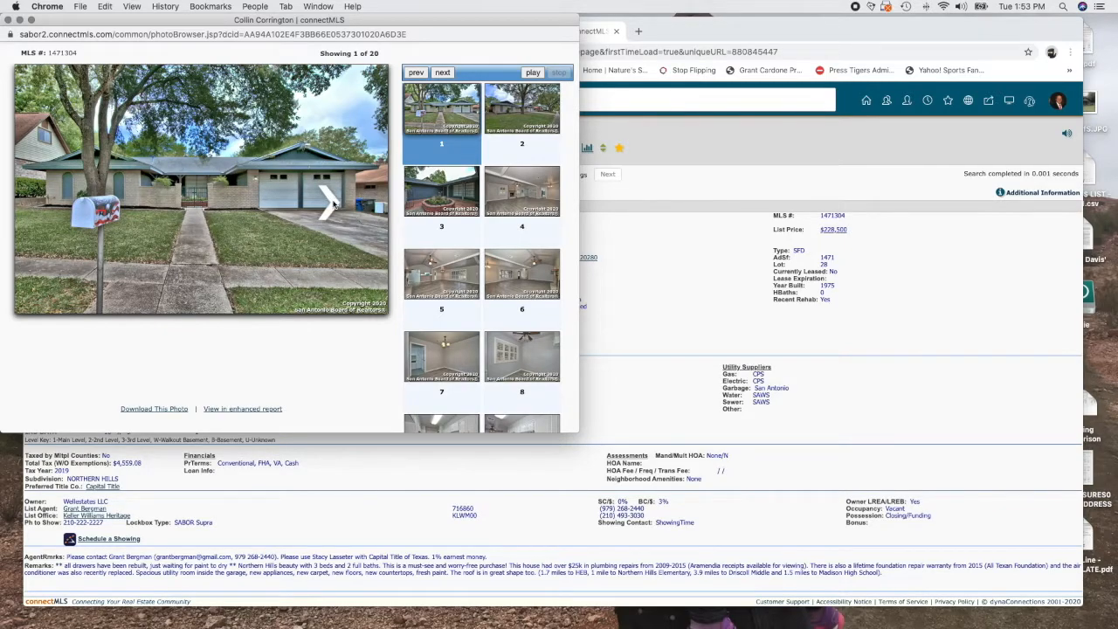
left_click(332, 204)
left_click(333, 203)
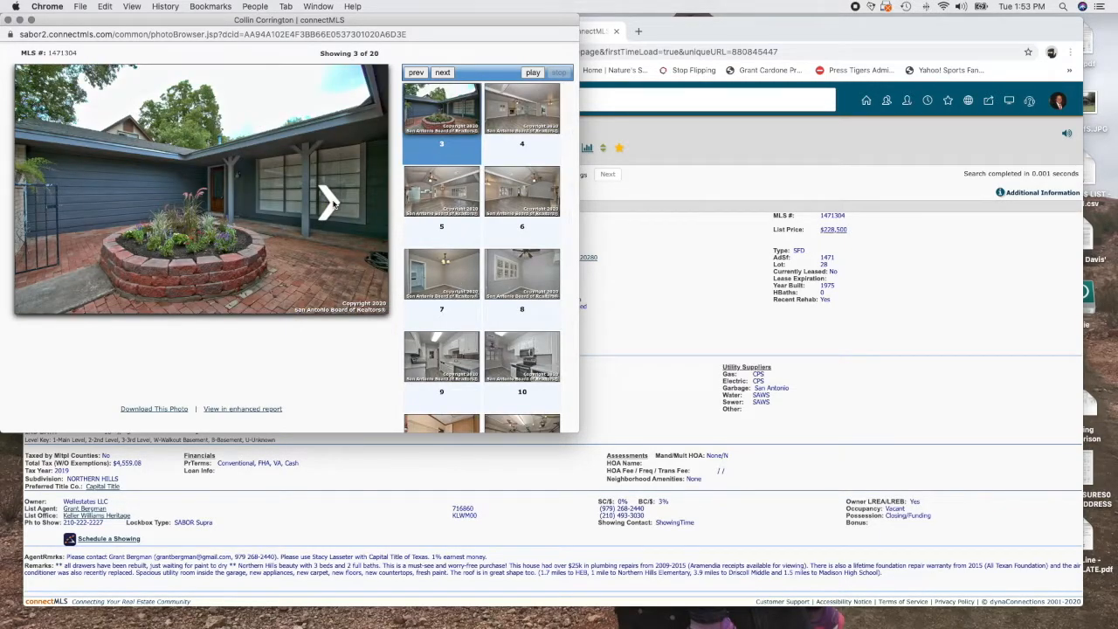
left_click(333, 203)
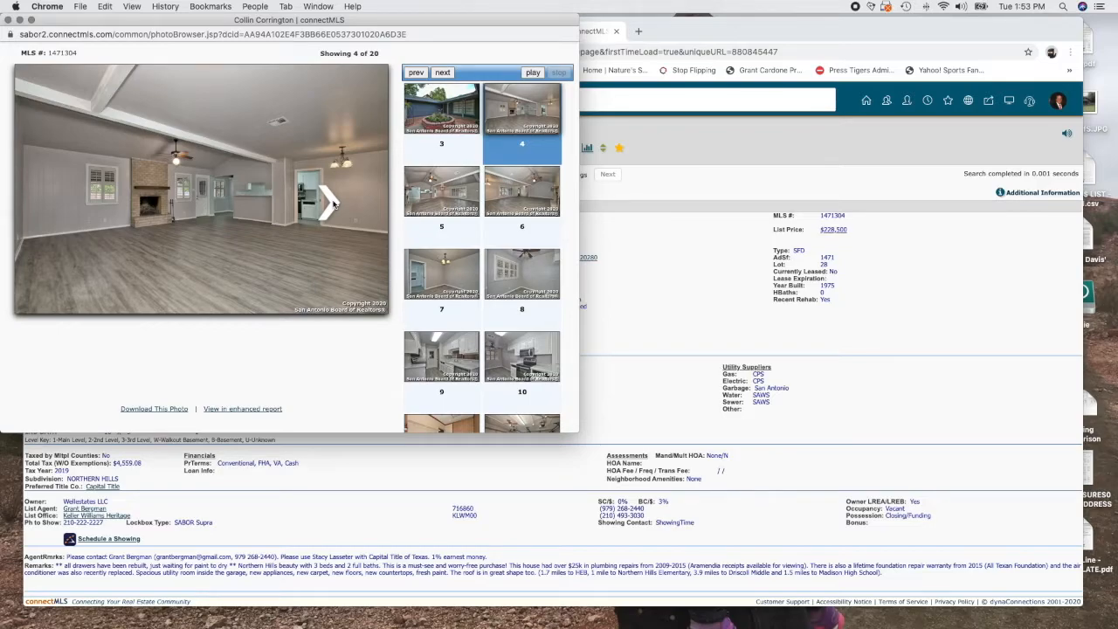
left_click(333, 204)
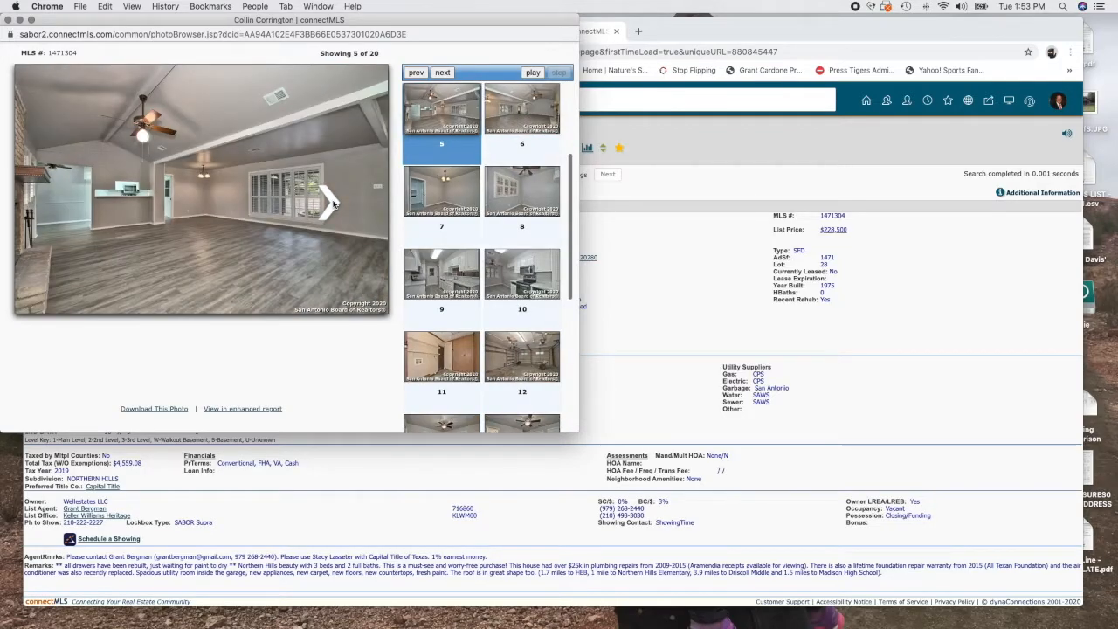
left_click(333, 204)
left_click(332, 203)
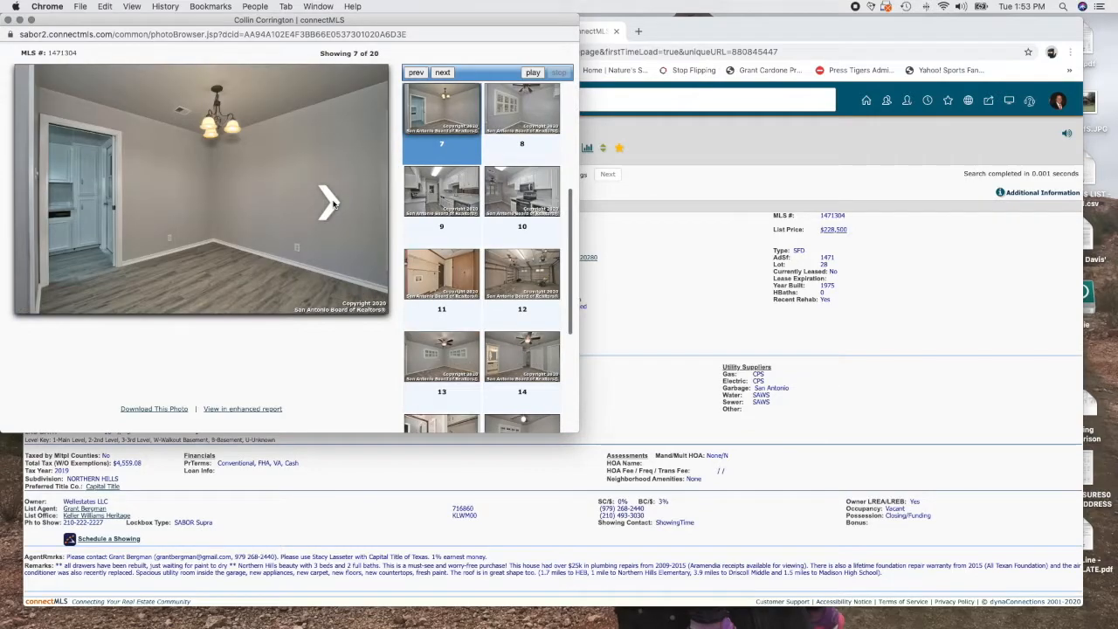
left_click(333, 203)
left_click(333, 204)
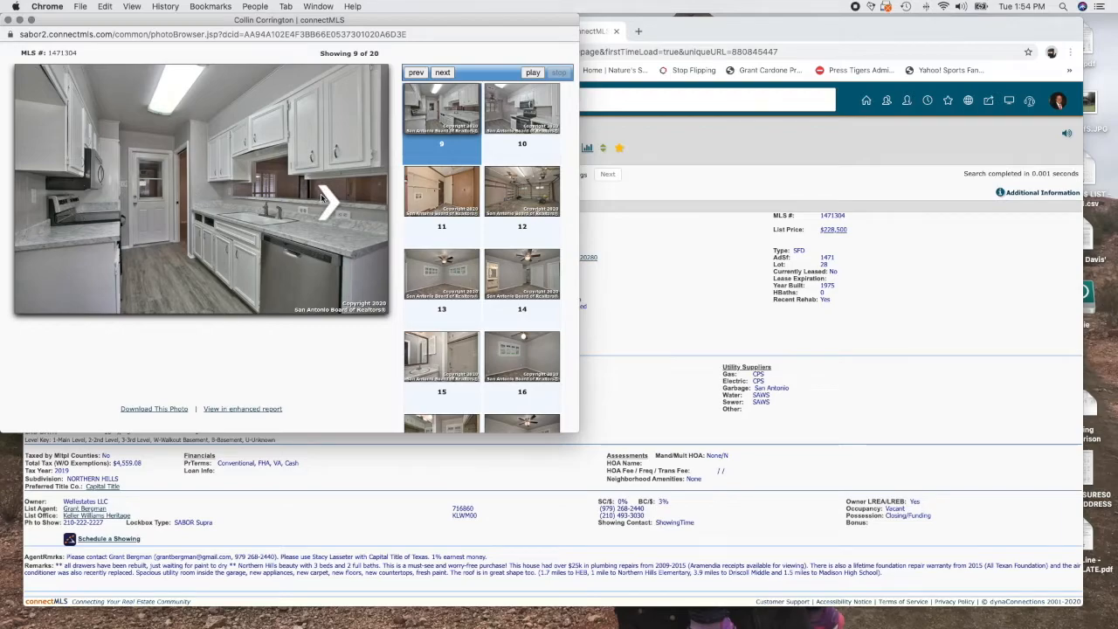
Page through the remaining photos to the covered patio, then close the viewer and return to the results map
left_click(321, 194)
left_click(321, 194)
left_click(321, 197)
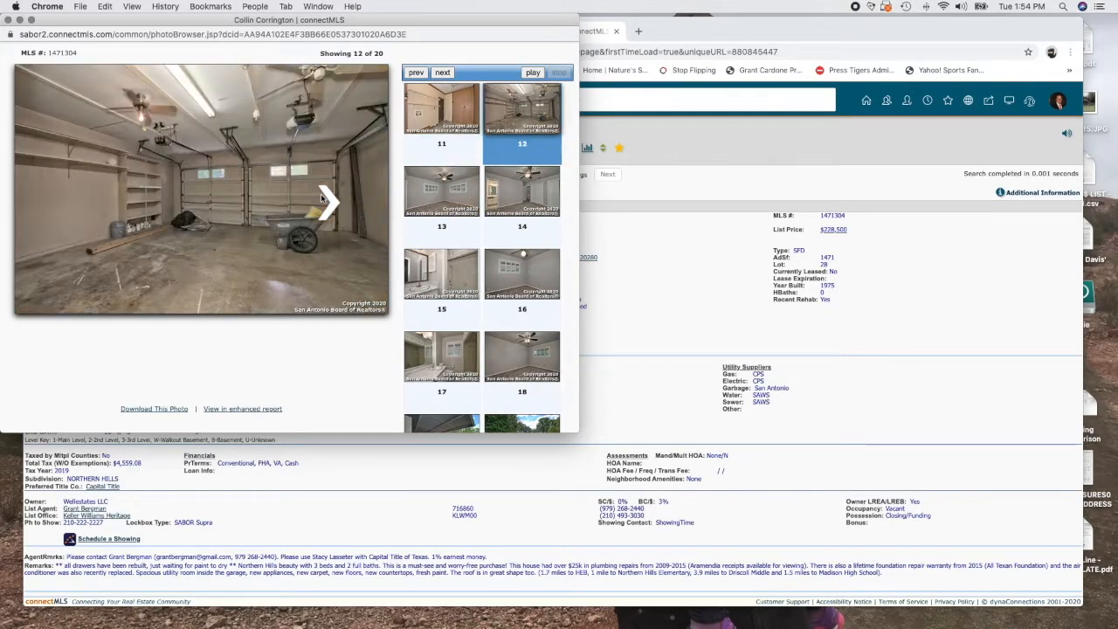
left_click(320, 197)
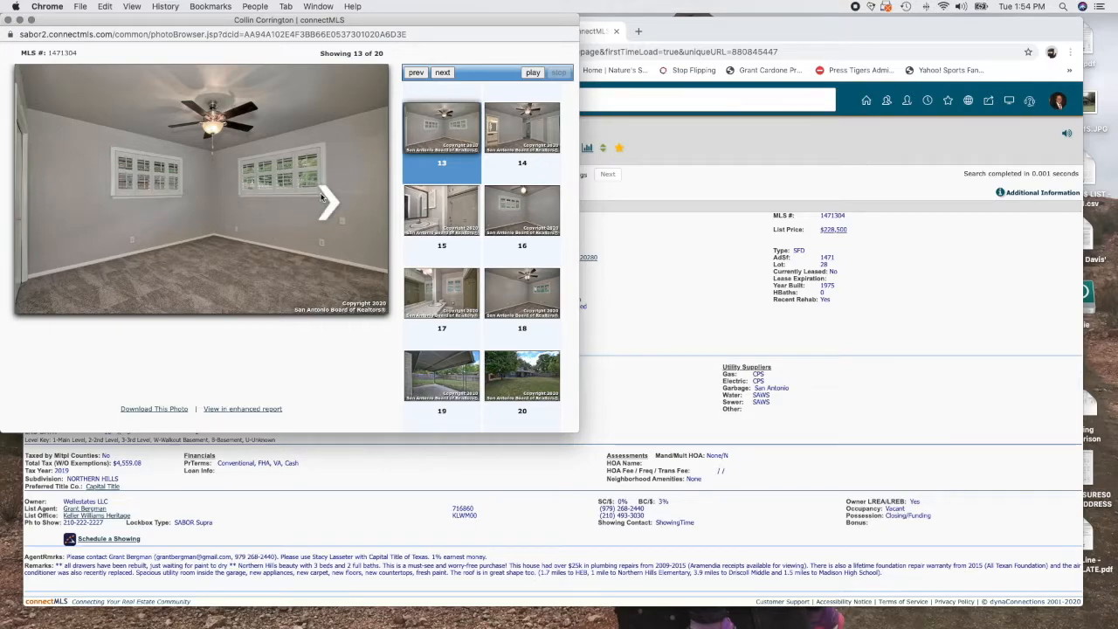
left_click(328, 201)
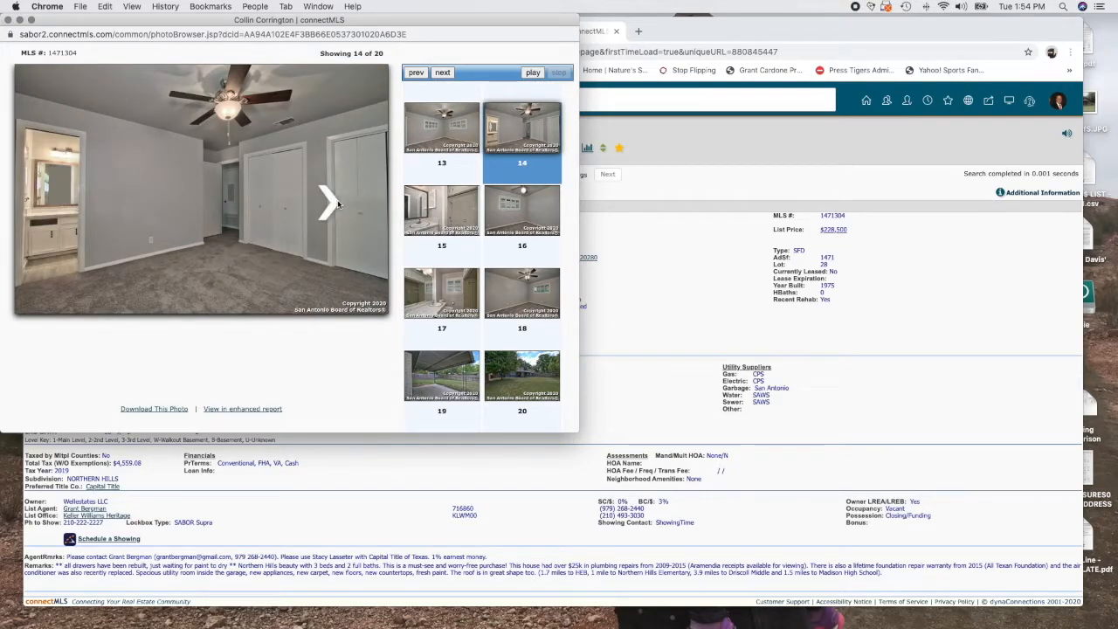
left_click(334, 206)
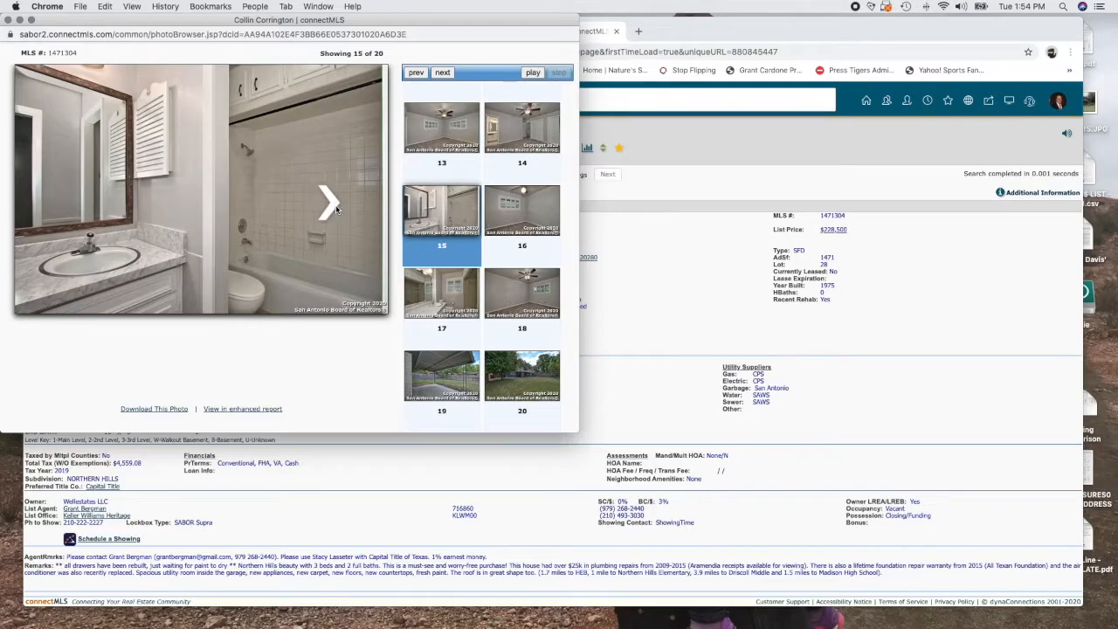
left_click(336, 208)
left_click(336, 209)
left_click(337, 209)
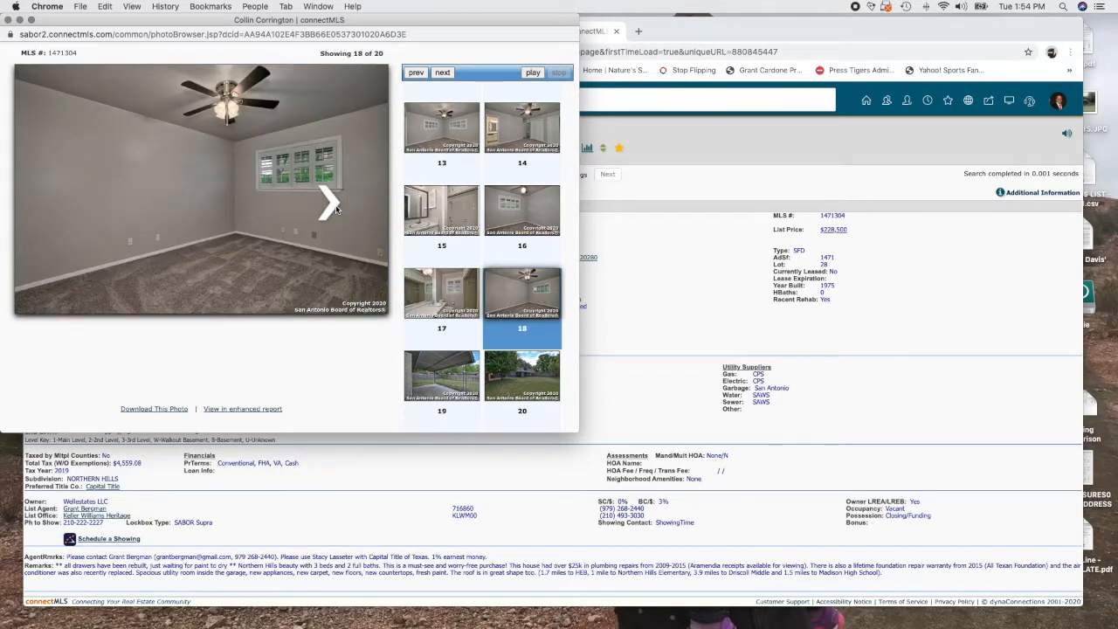
left_click(336, 209)
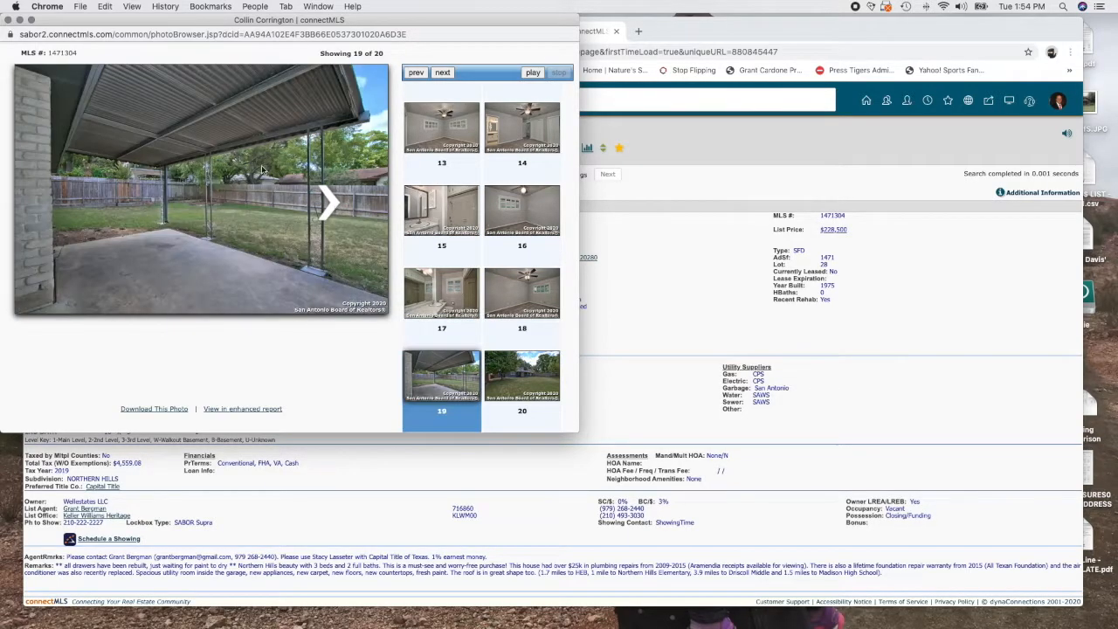
left_click(8, 19)
left_click(259, 31)
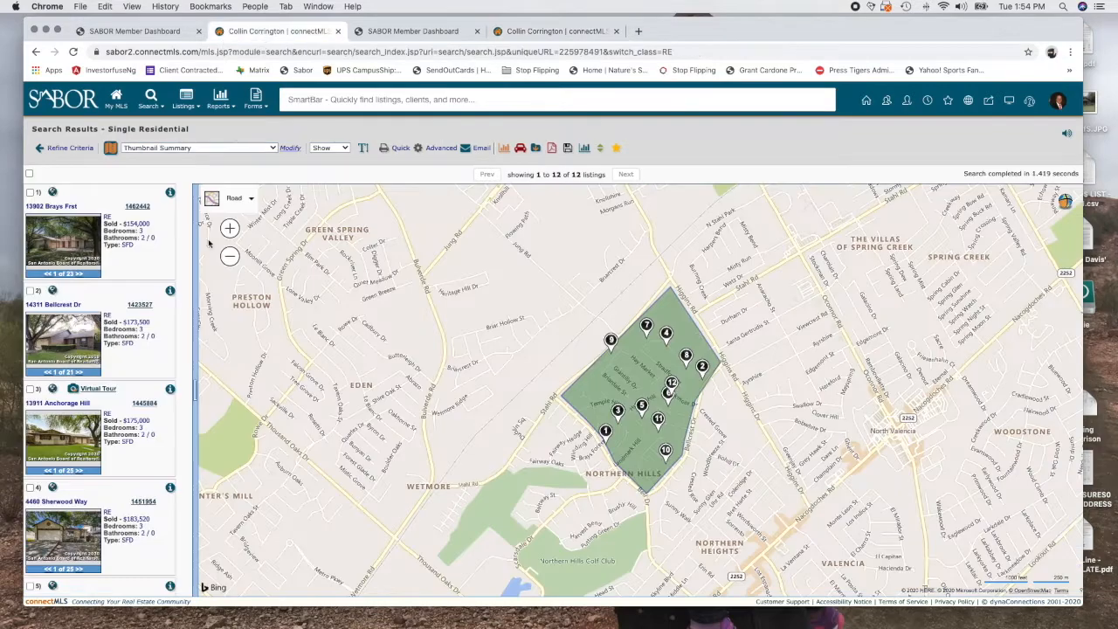
left_click(73, 256)
left_click(336, 207)
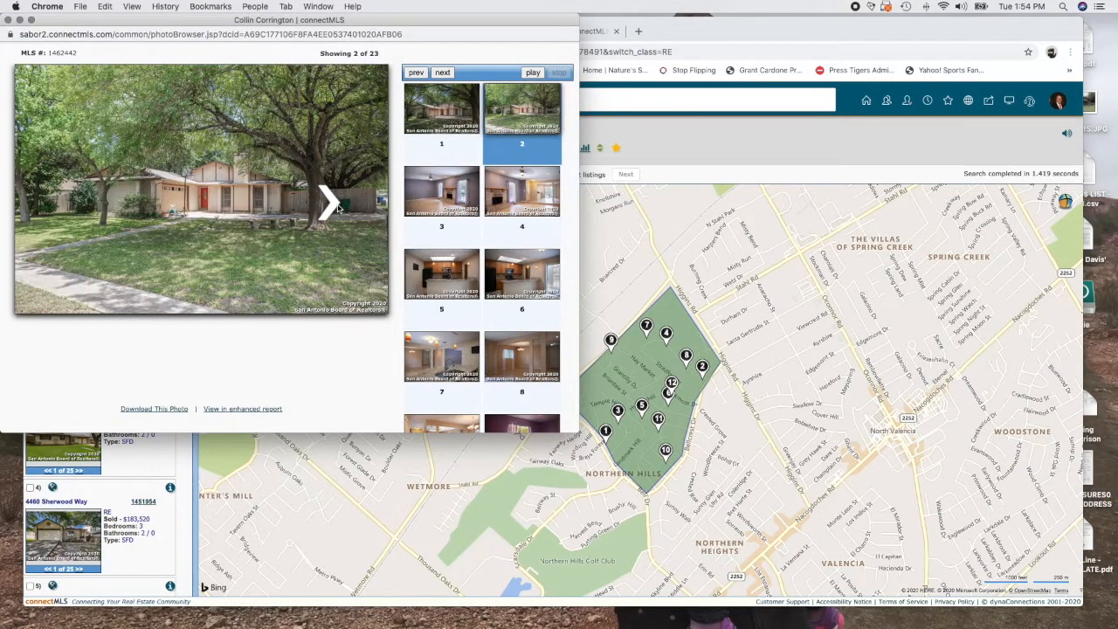
left_click(336, 207)
left_click(336, 207)
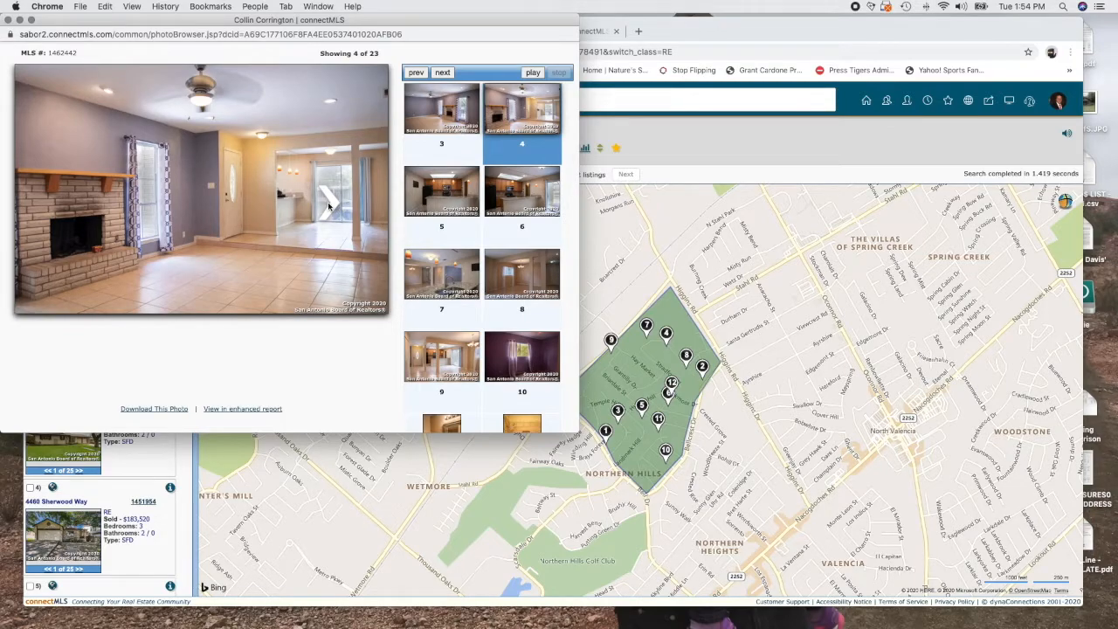
left_click(329, 206)
left_click(330, 206)
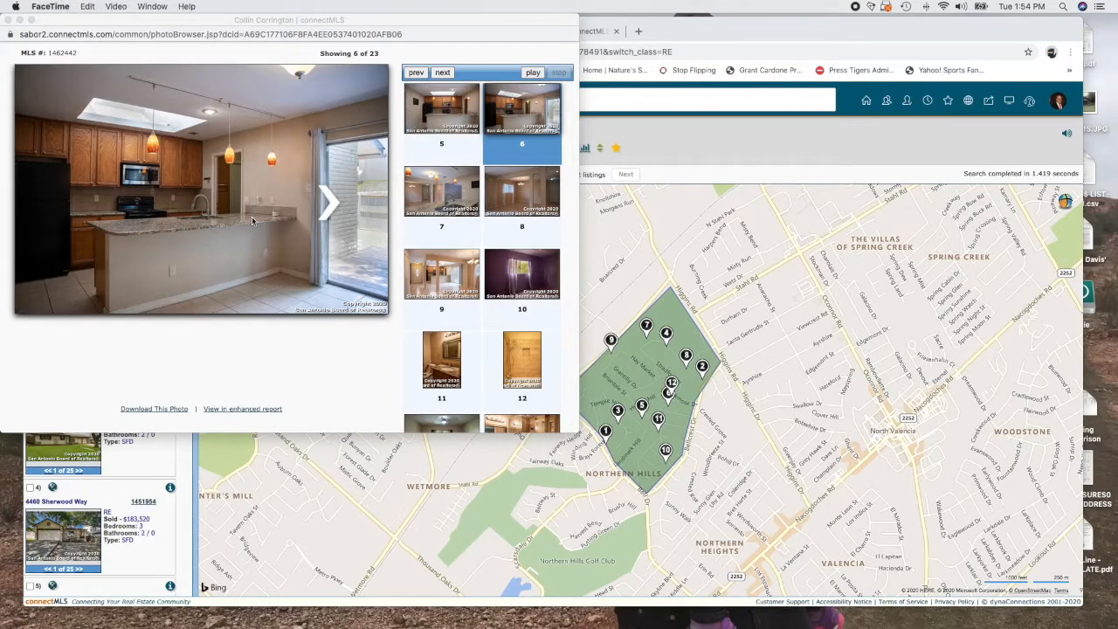
left_click(315, 194)
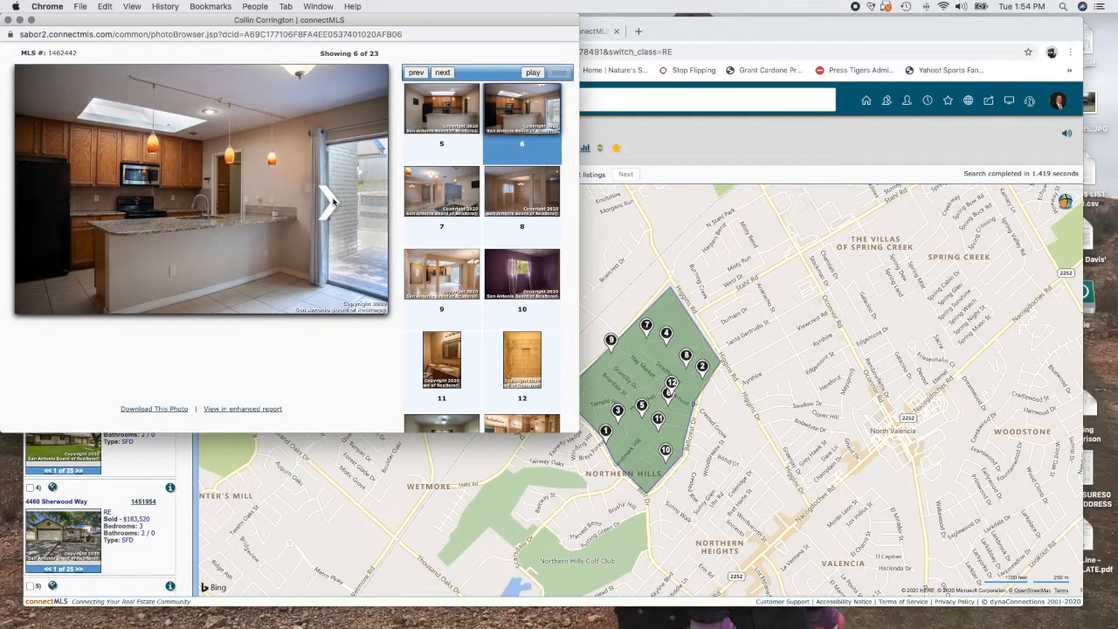
left_click(332, 203)
left_click(331, 202)
left_click(331, 202)
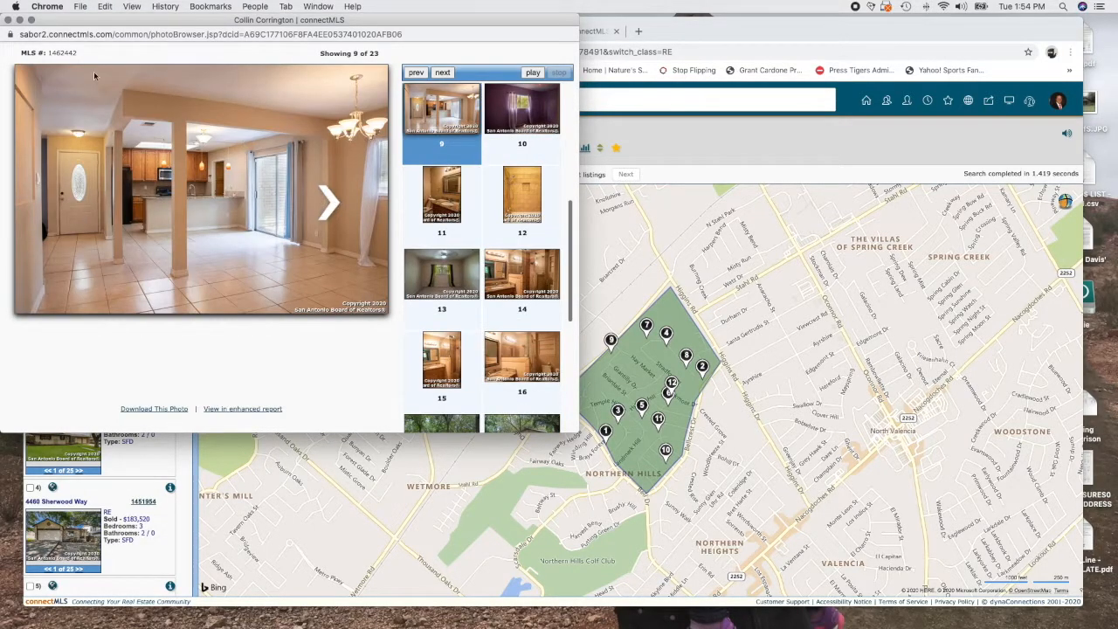
left_click(8, 20)
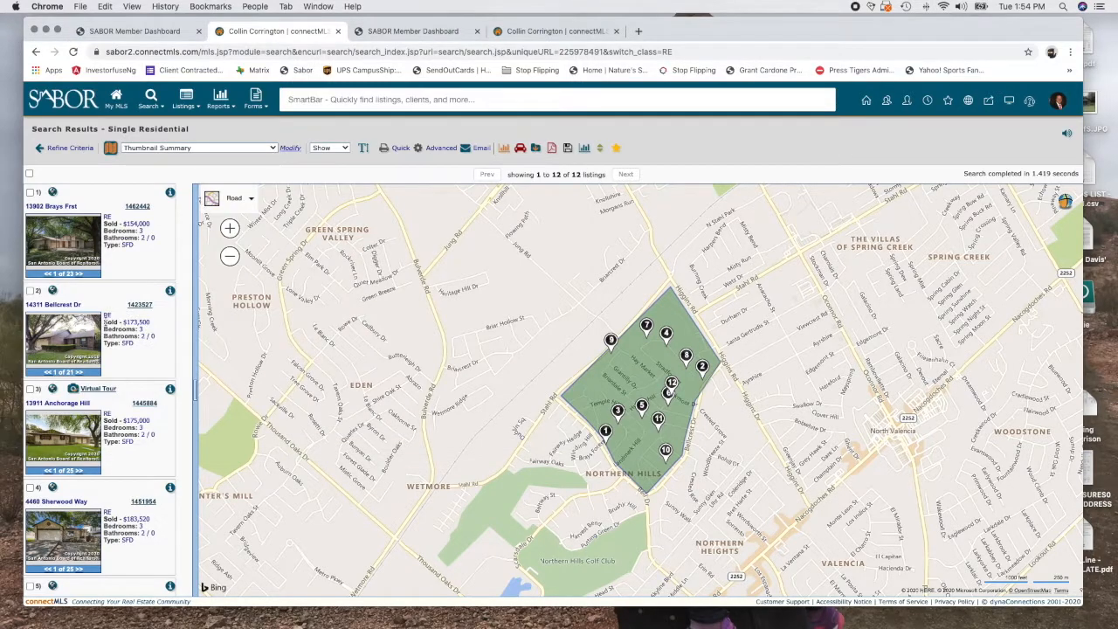
left_click(139, 305)
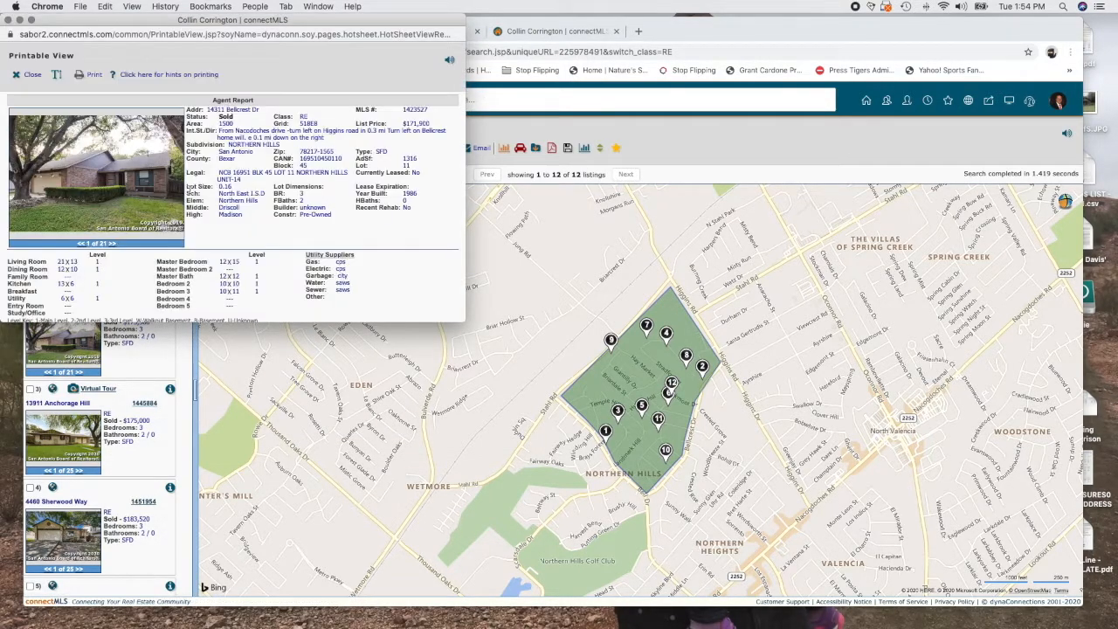
left_click(144, 176)
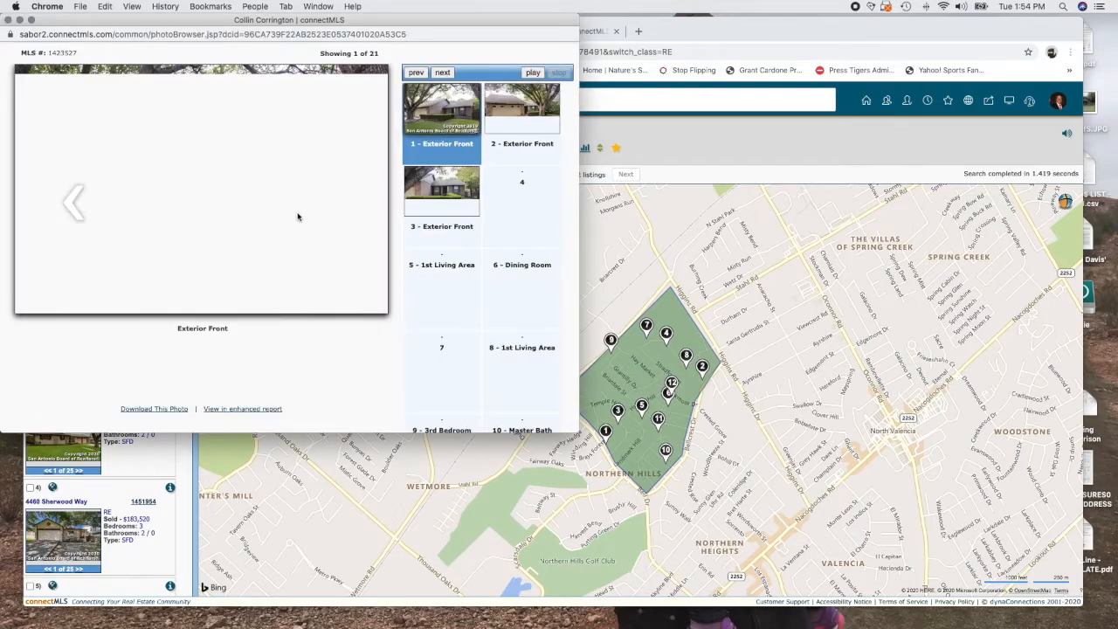
left_click(331, 204)
left_click(330, 204)
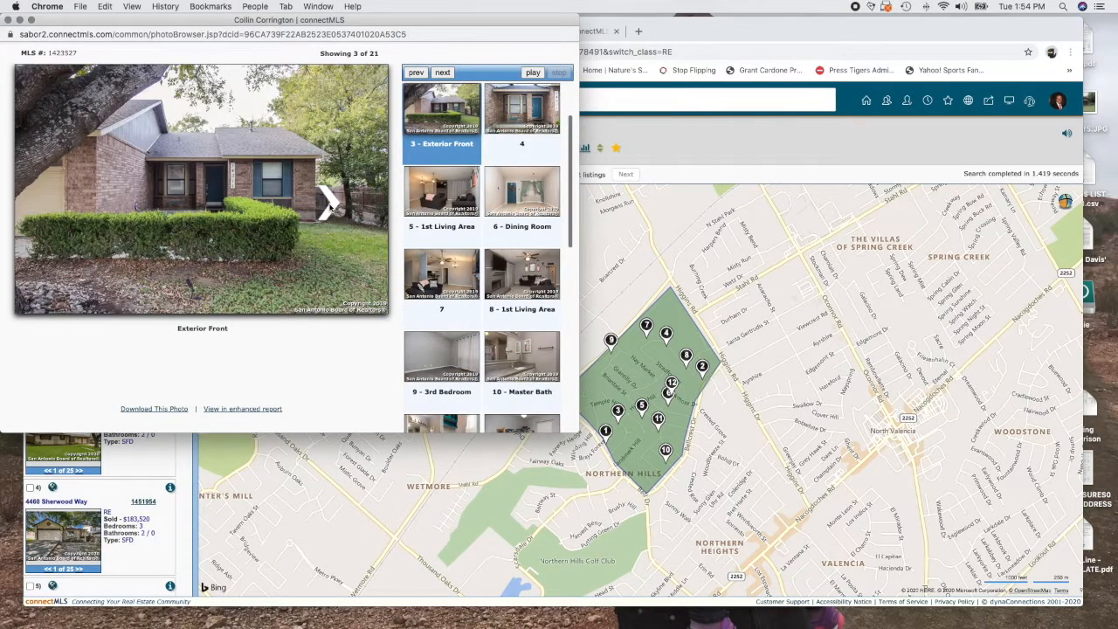
left_click(331, 204)
left_click(331, 204)
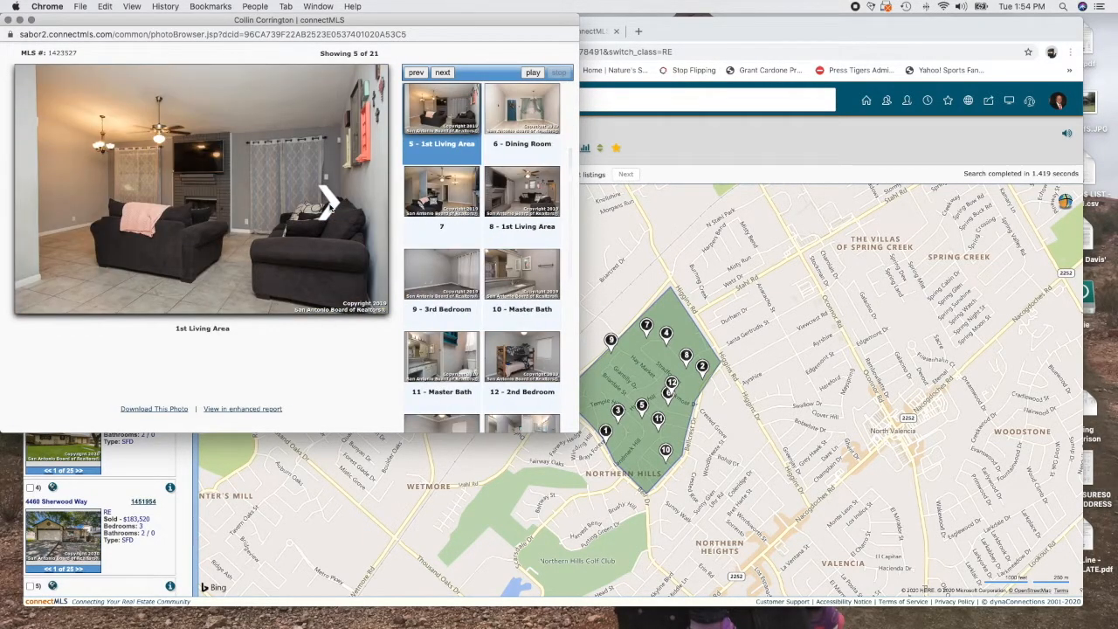
left_click(330, 205)
left_click(330, 204)
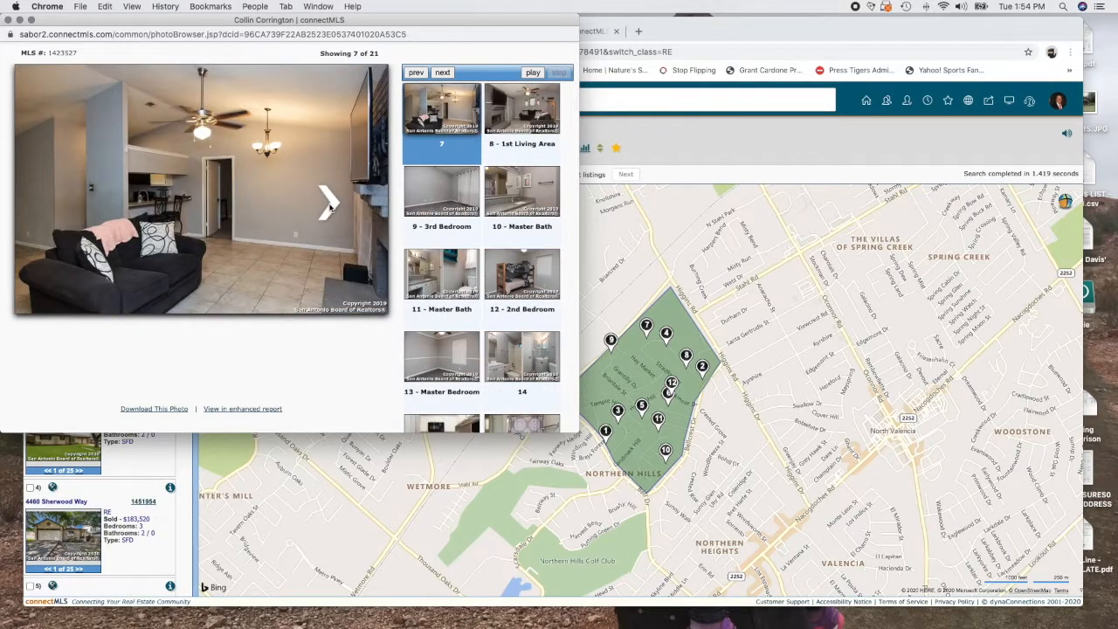
left_click(330, 204)
left_click(330, 204)
left_click(331, 205)
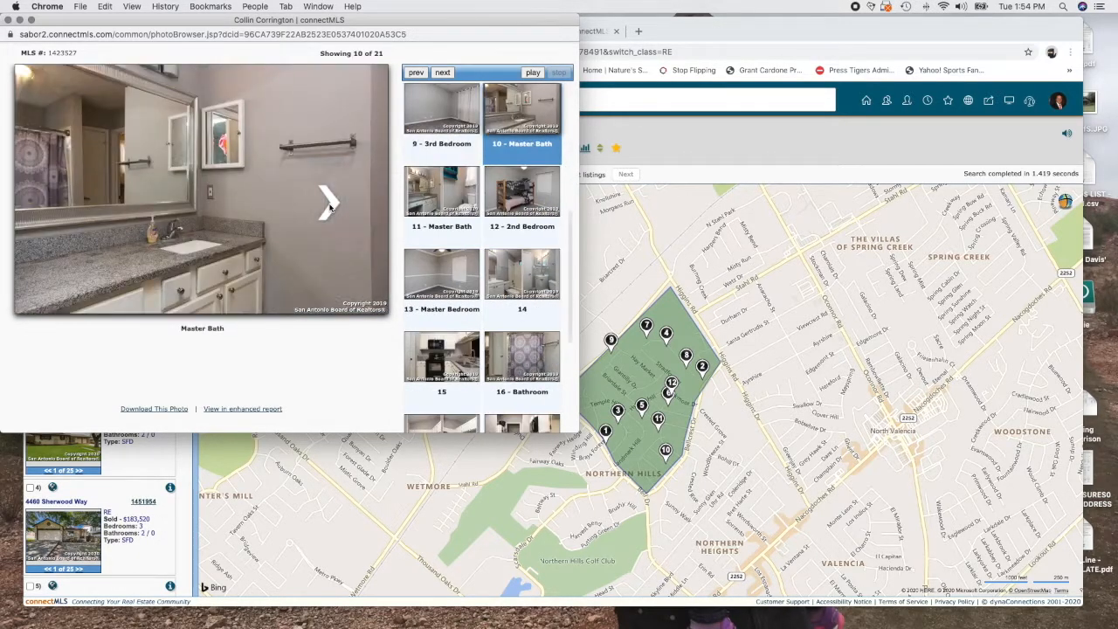
left_click(330, 204)
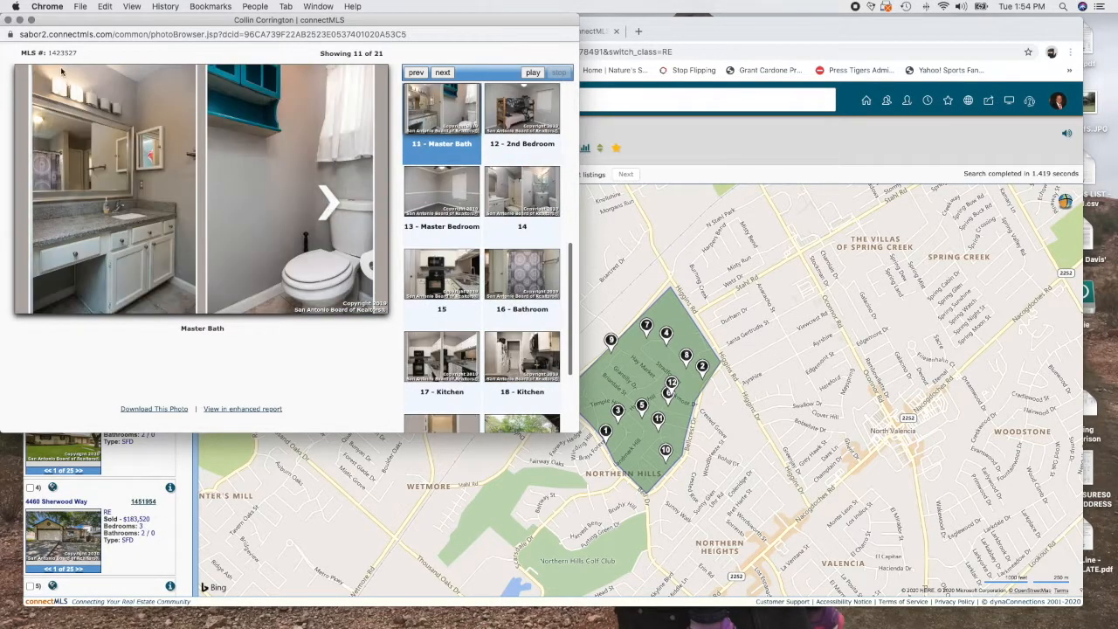
left_click(8, 19)
left_click(8, 20)
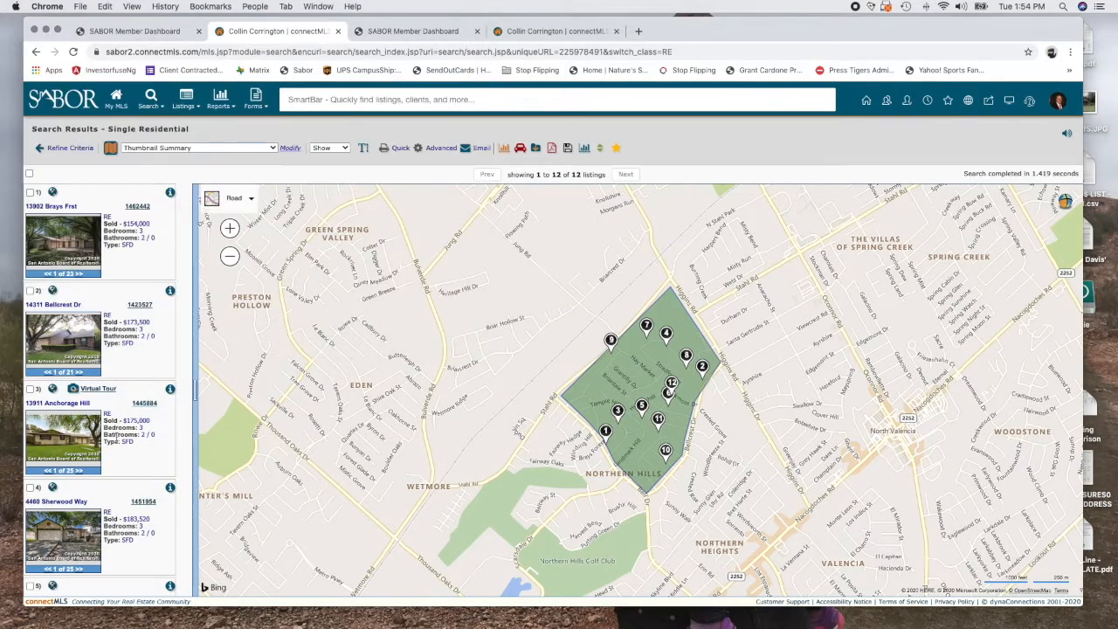
scroll(116, 440, "down", 10)
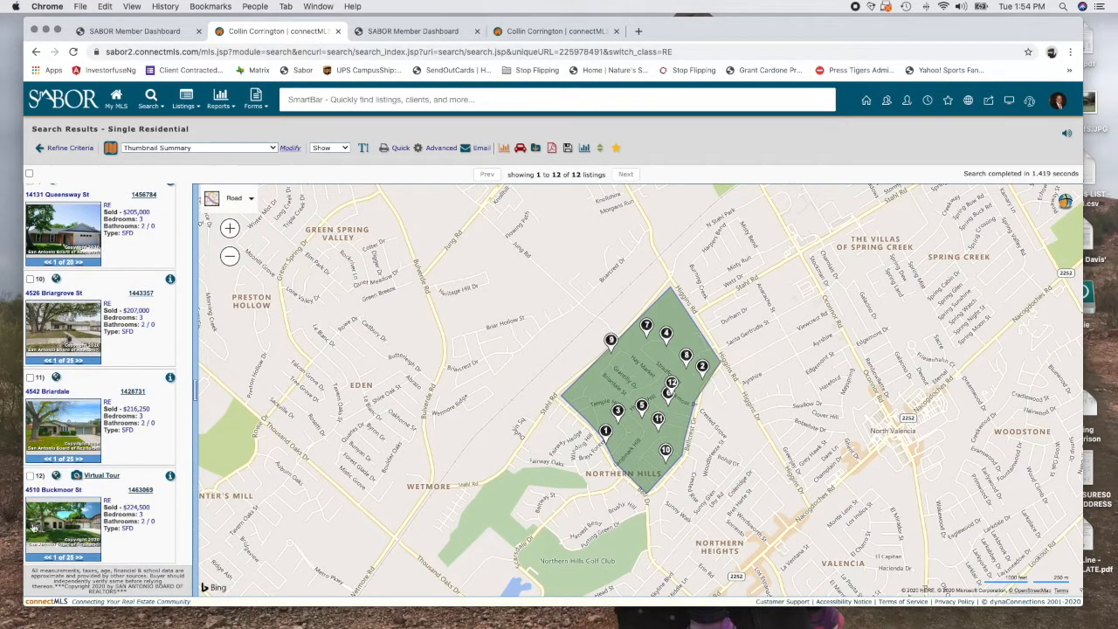
left_click(141, 494)
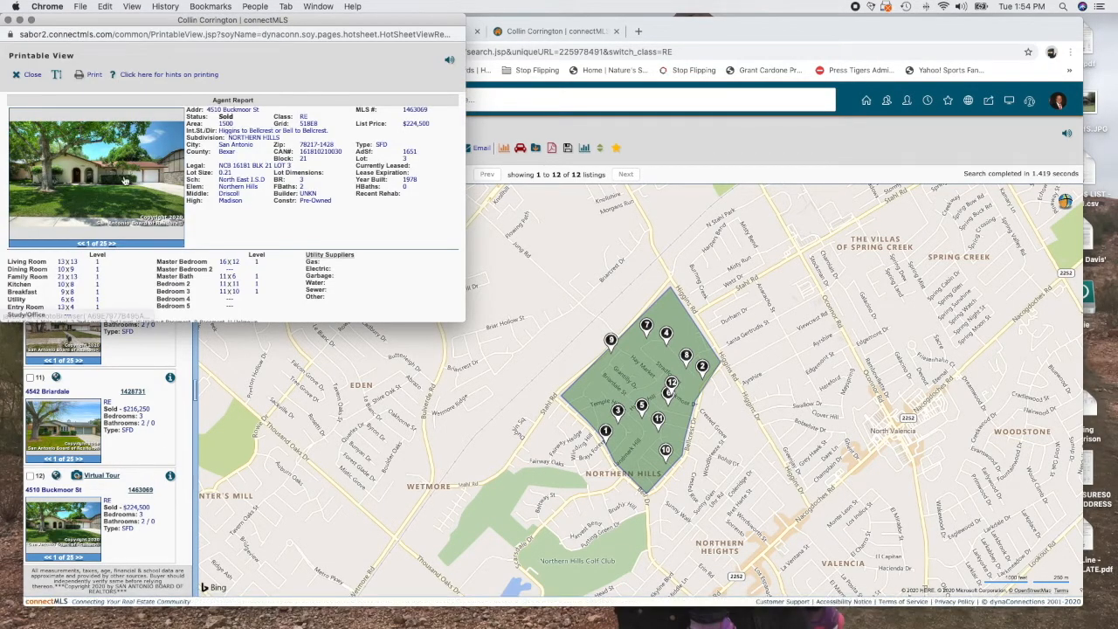
left_click(124, 180)
left_click(329, 206)
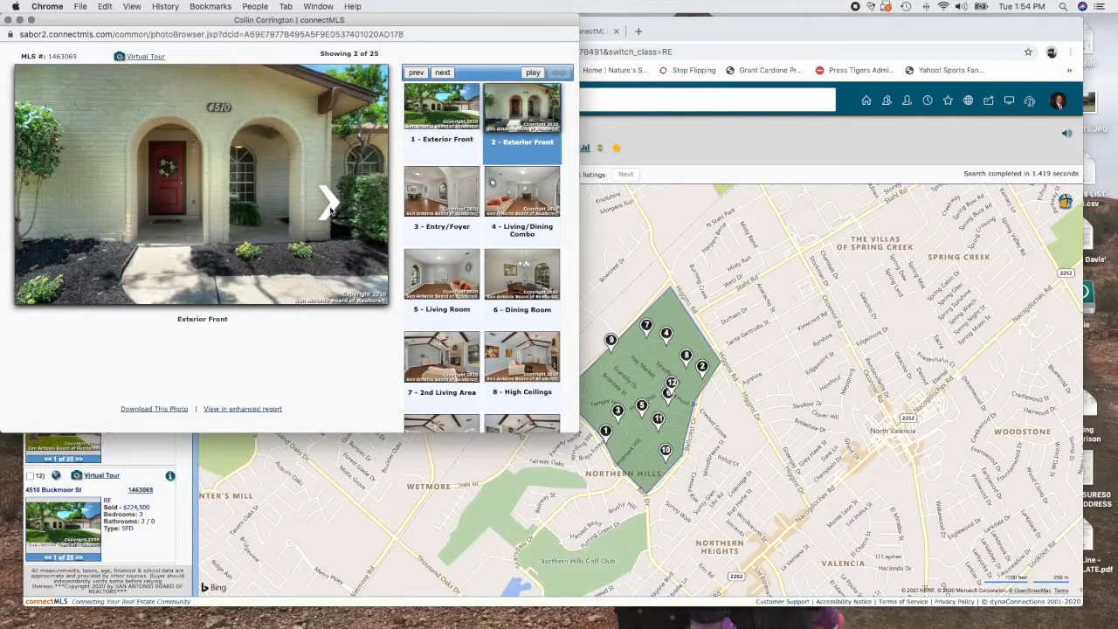
left_click(330, 210)
left_click(331, 209)
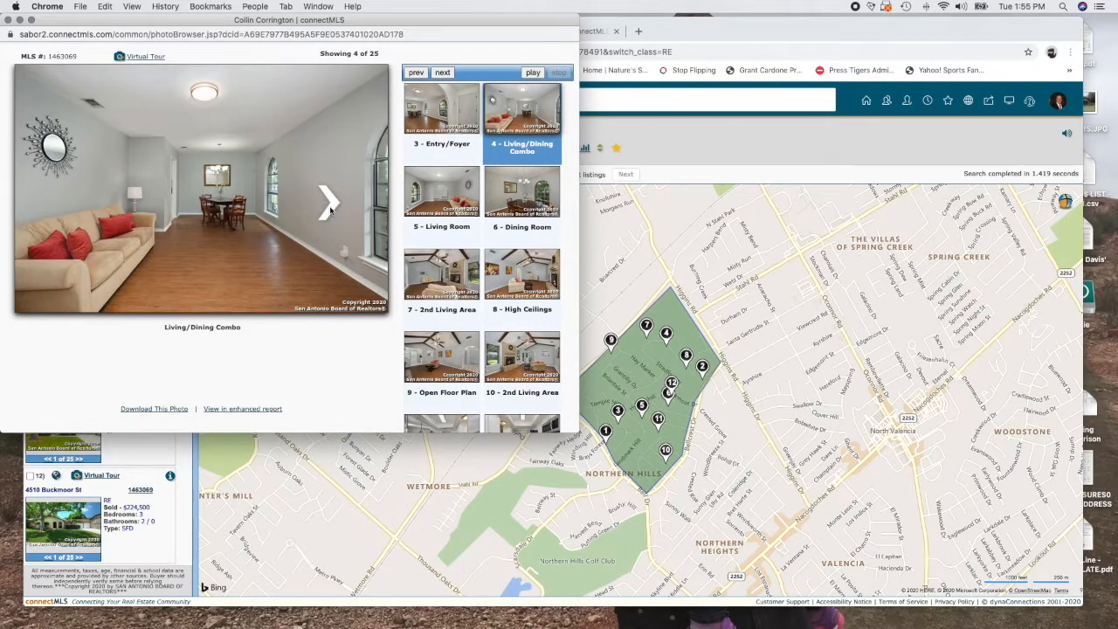
left_click(328, 210)
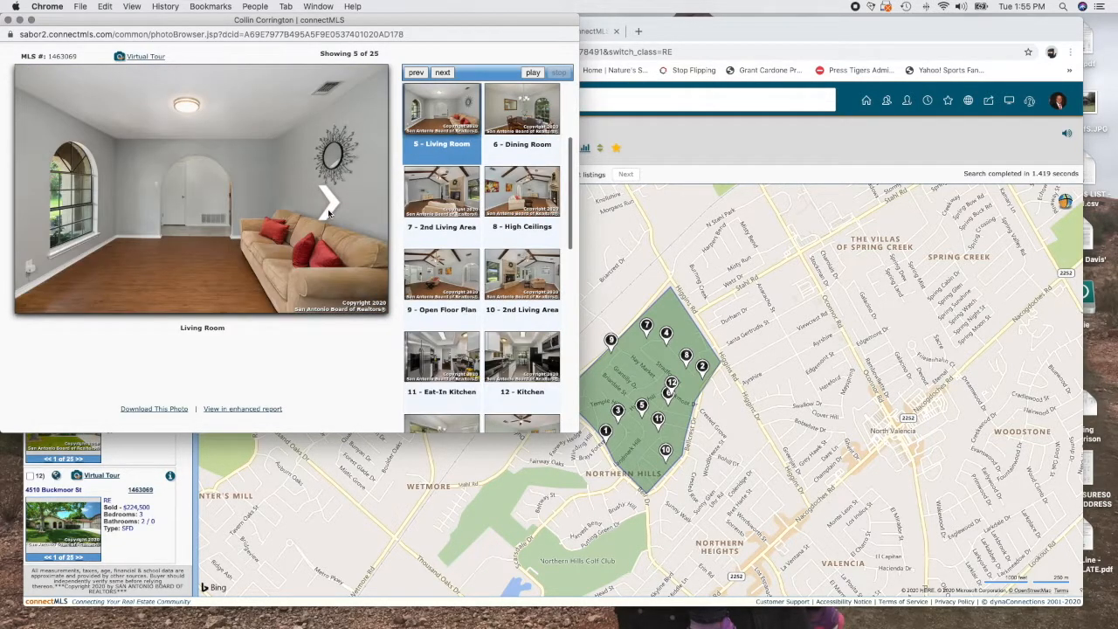
left_click(329, 209)
left_click(330, 210)
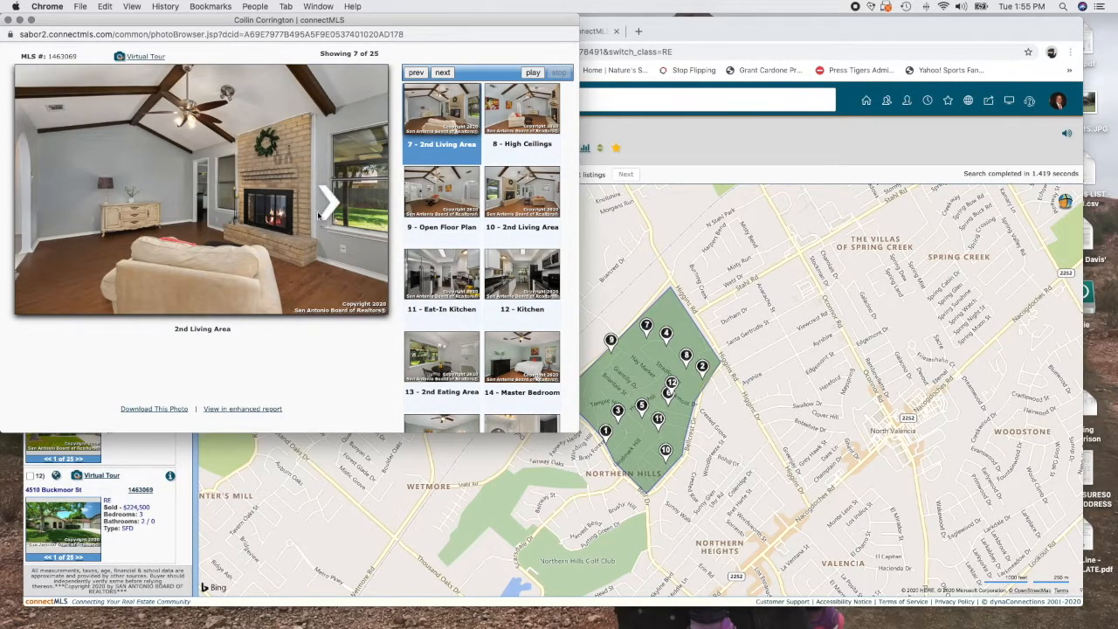
Finish Buckmoor's photos through the kitchen, close the report, and check it as a comparable
left_click(329, 210)
left_click(328, 209)
left_click(329, 210)
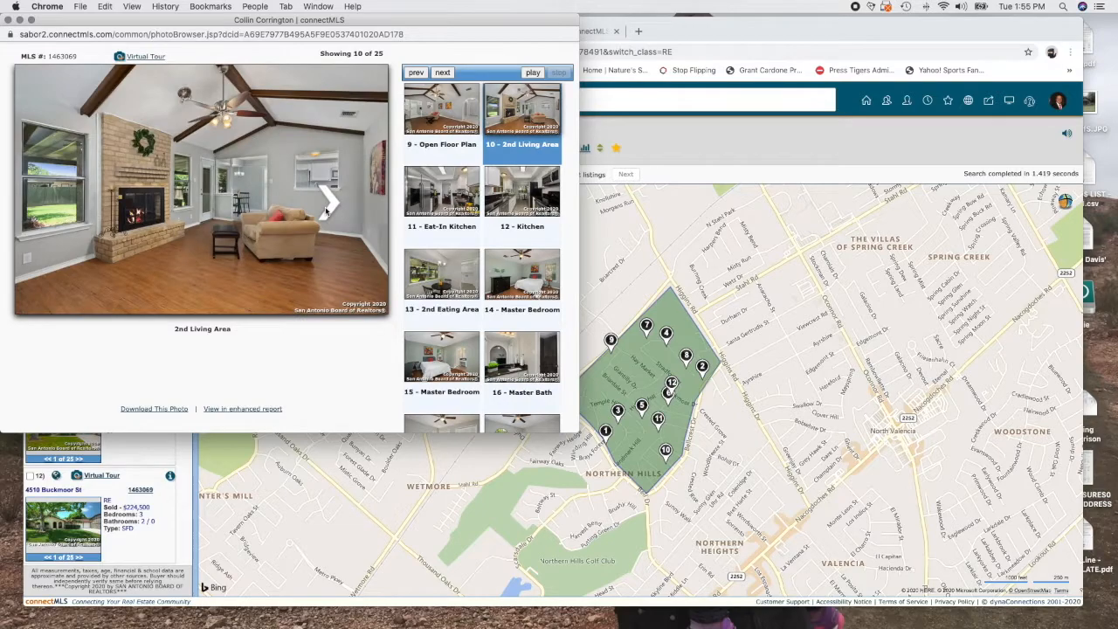
left_click(329, 209)
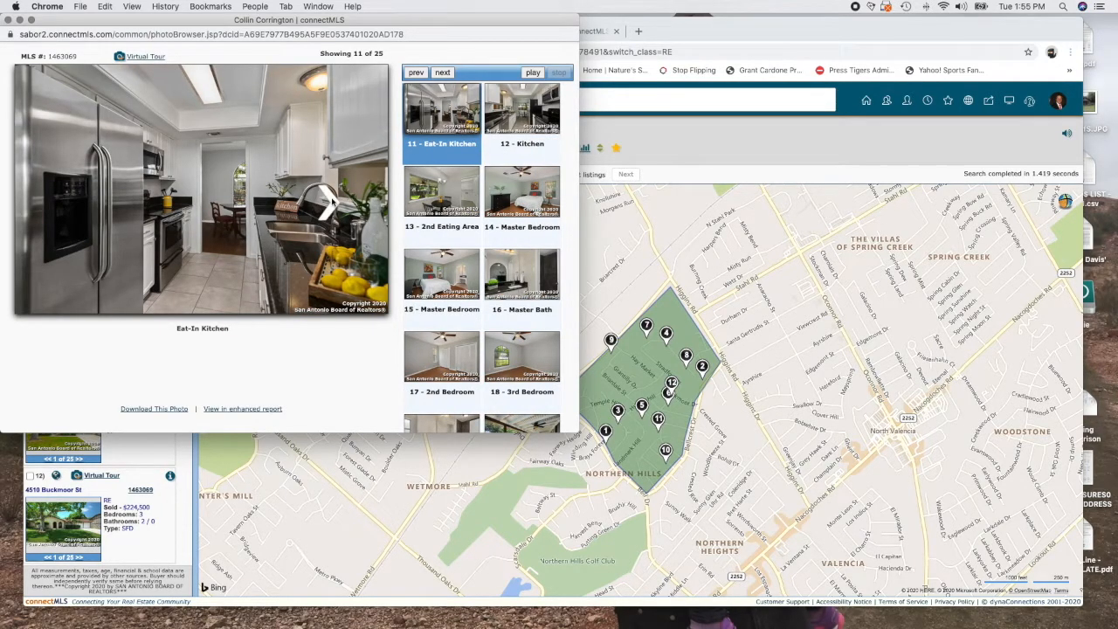
left_click(331, 202)
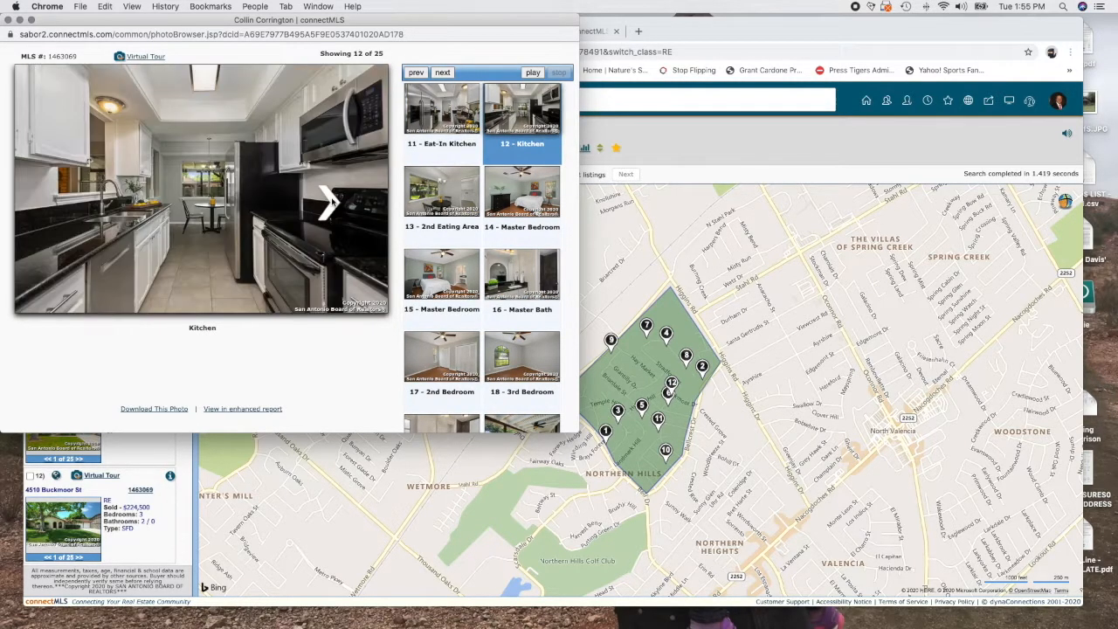
left_click(7, 20)
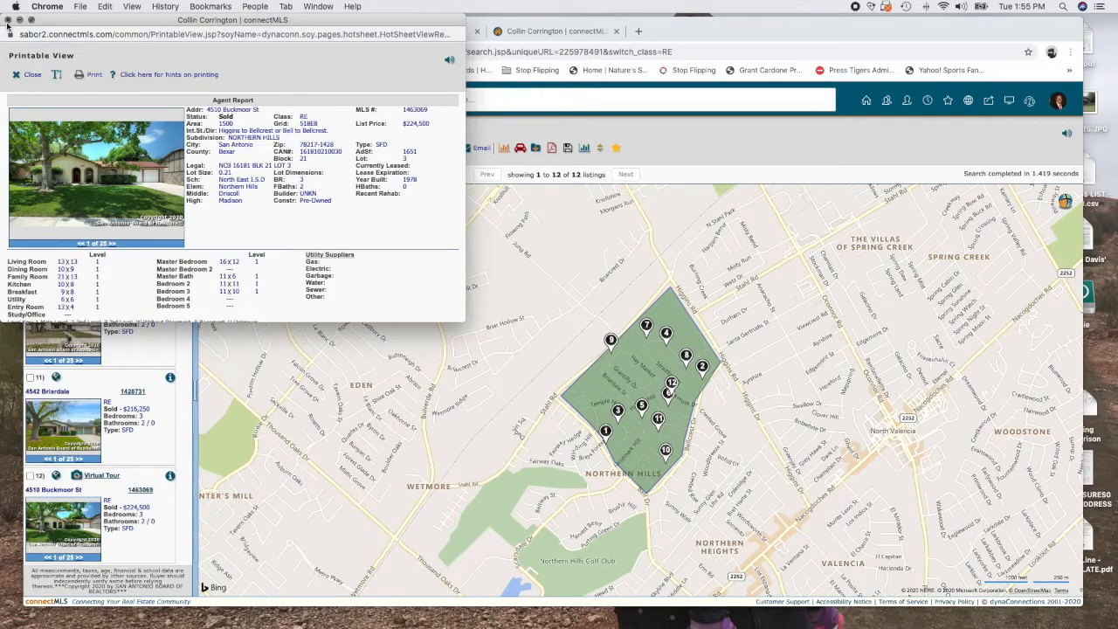
left_click(7, 20)
left_click(30, 476)
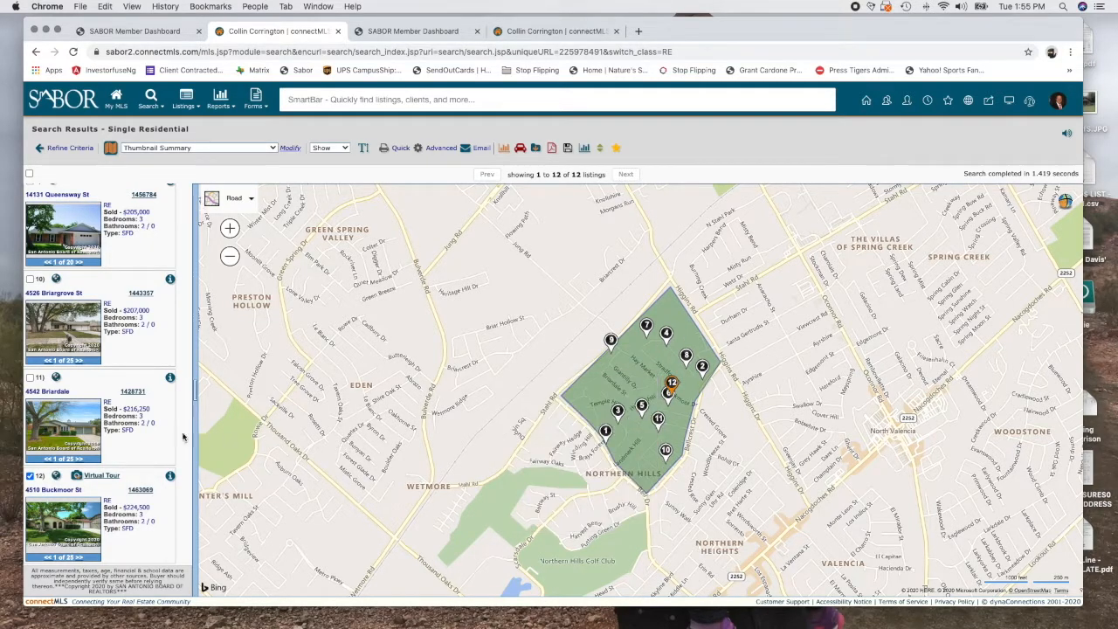
left_click(131, 393)
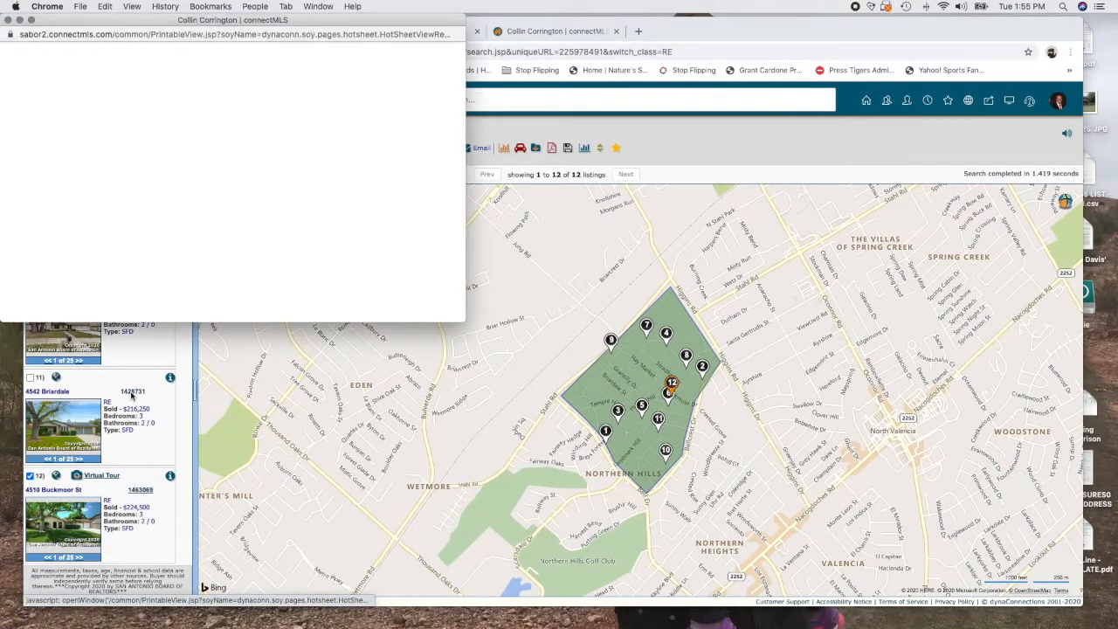
left_click(131, 179)
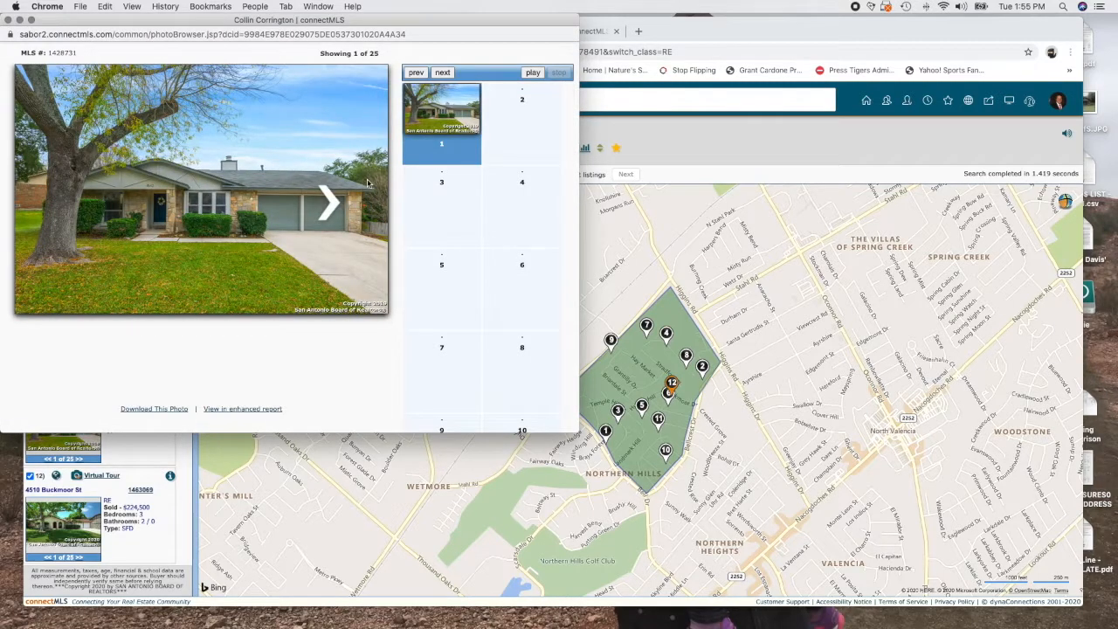
left_click(329, 206)
left_click(331, 208)
left_click(332, 208)
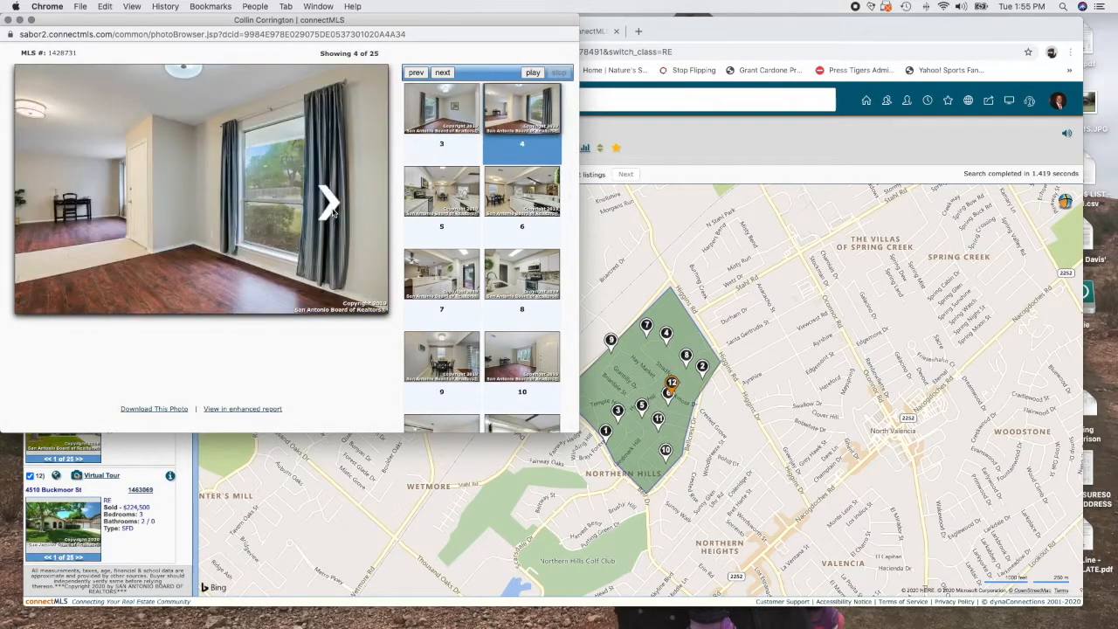
left_click(331, 208)
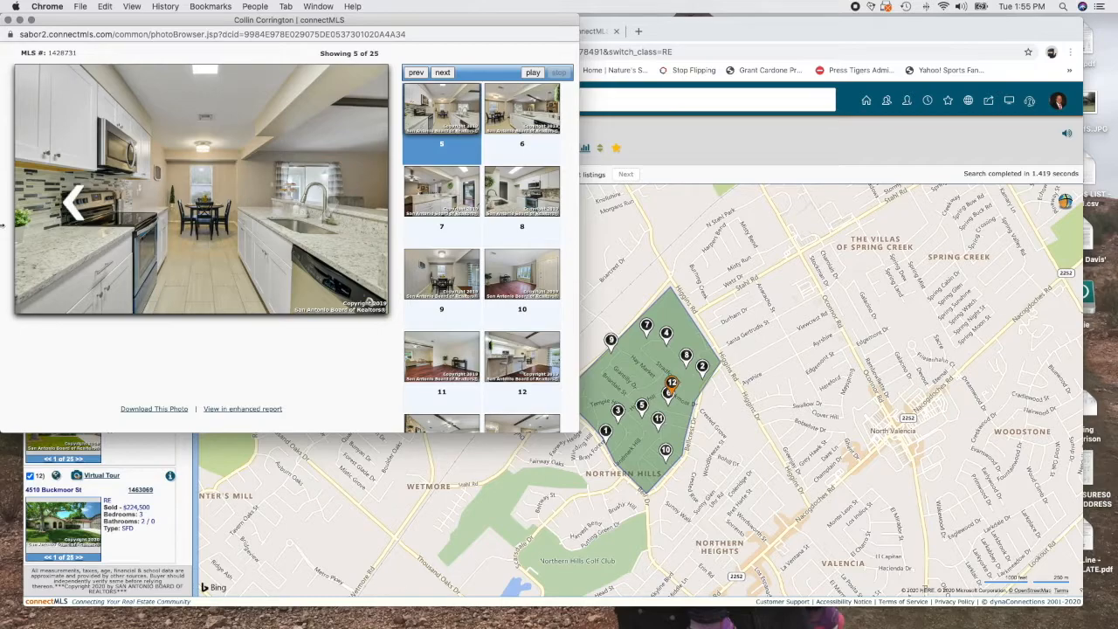
left_click(331, 206)
key("Left")
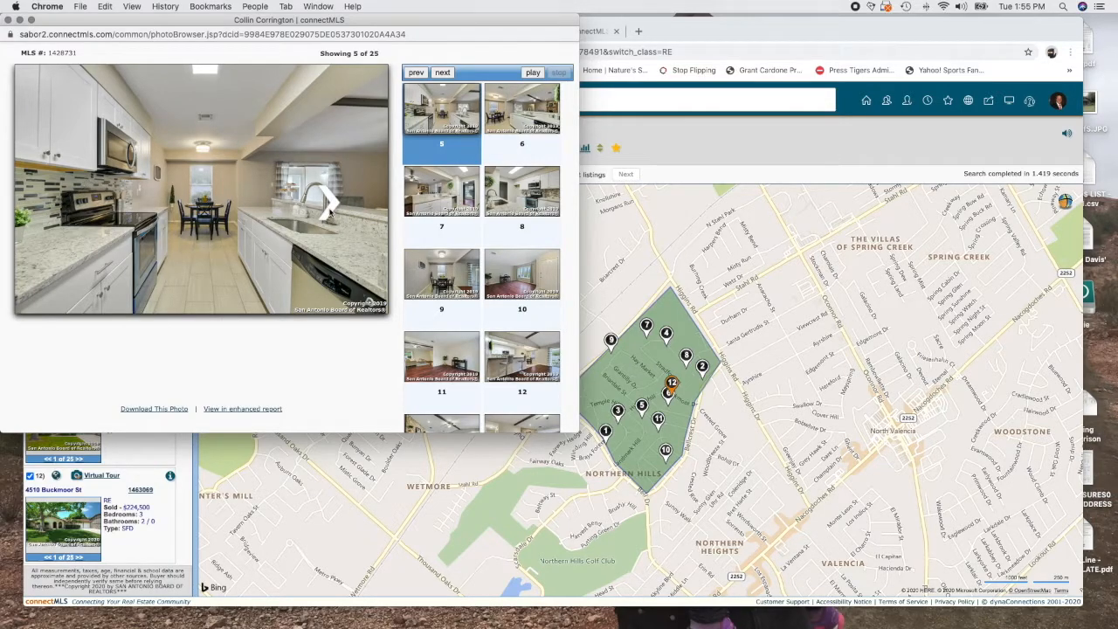
Continue Briardale's photos through photo 12, then close the photo viewer and printable report
left_click(330, 213)
left_click(330, 213)
left_click(331, 212)
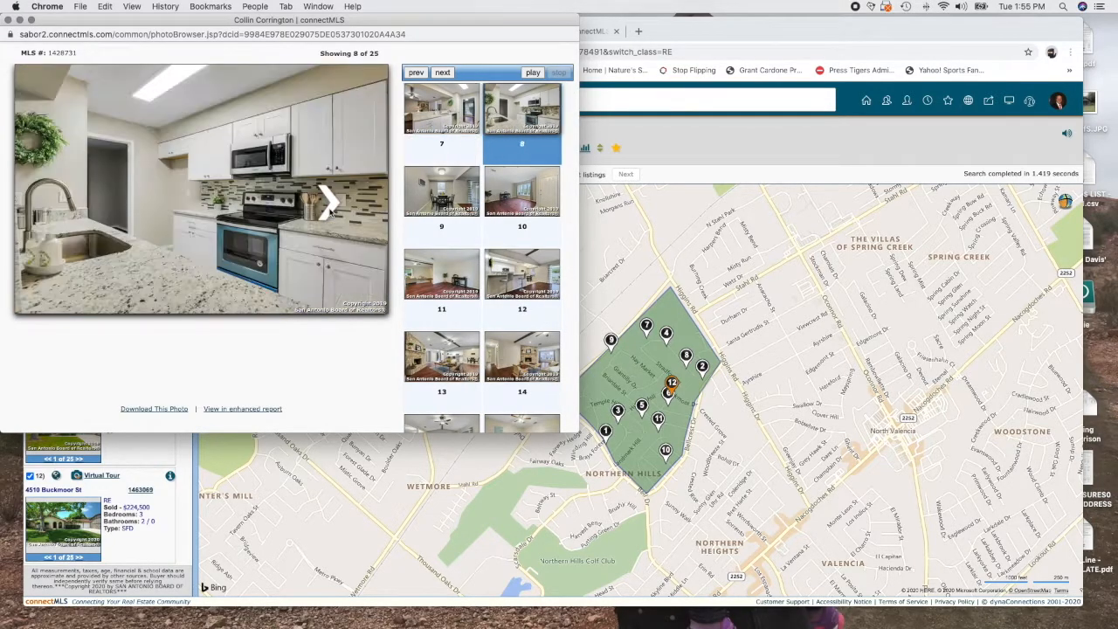
left_click(330, 213)
left_click(330, 212)
left_click(331, 213)
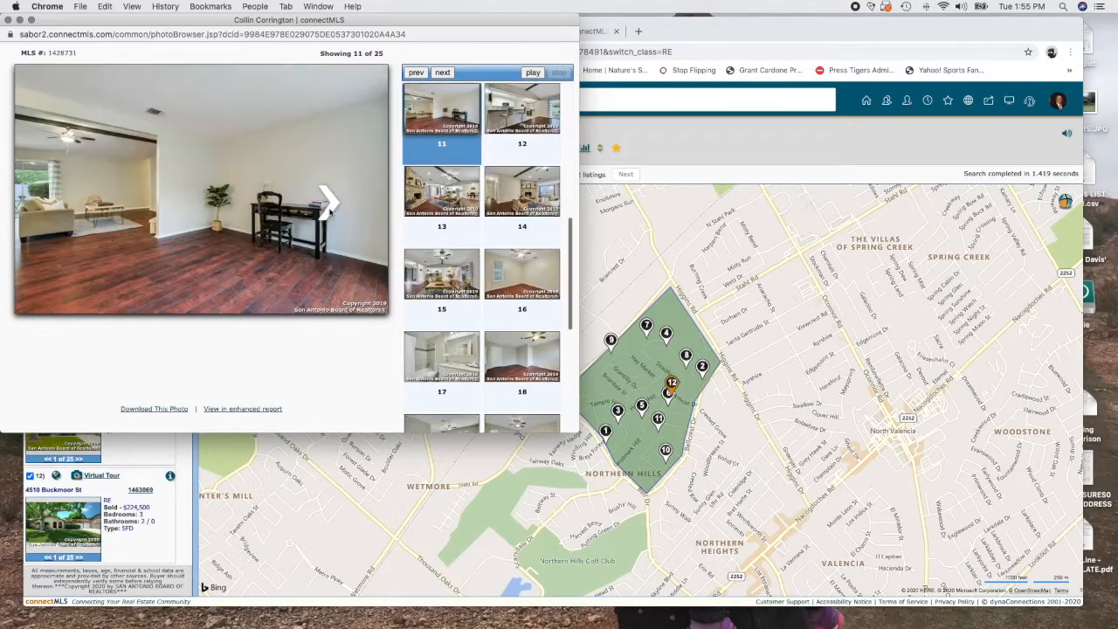
left_click(330, 213)
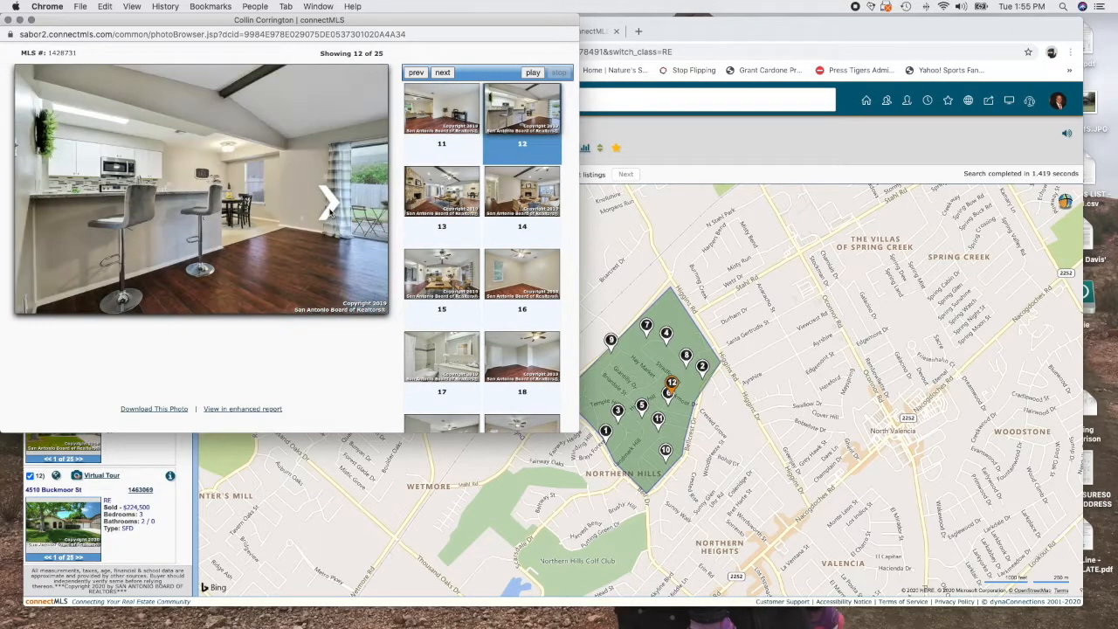
left_click(6, 19)
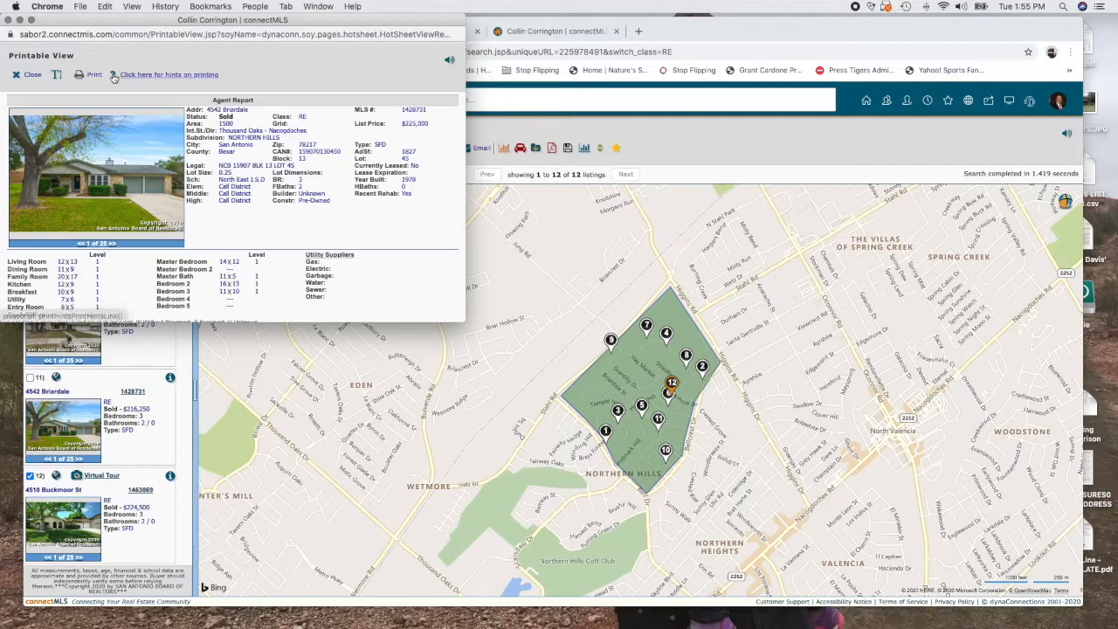
left_click(12, 20)
left_click(30, 380)
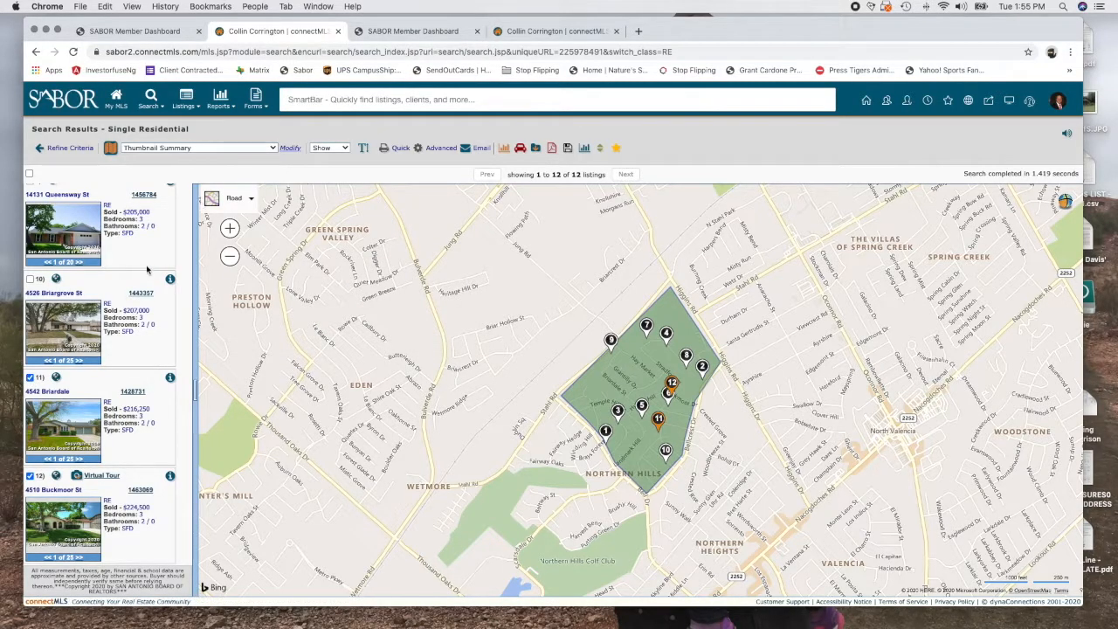
left_click(142, 294)
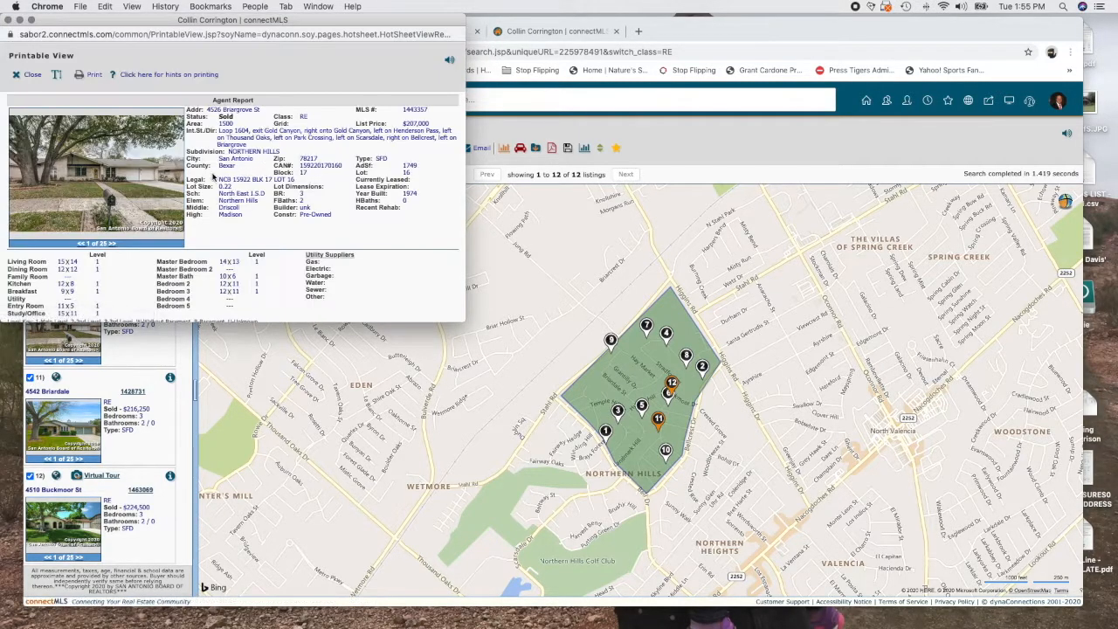
left_click(131, 177)
left_click(343, 213)
left_click(343, 212)
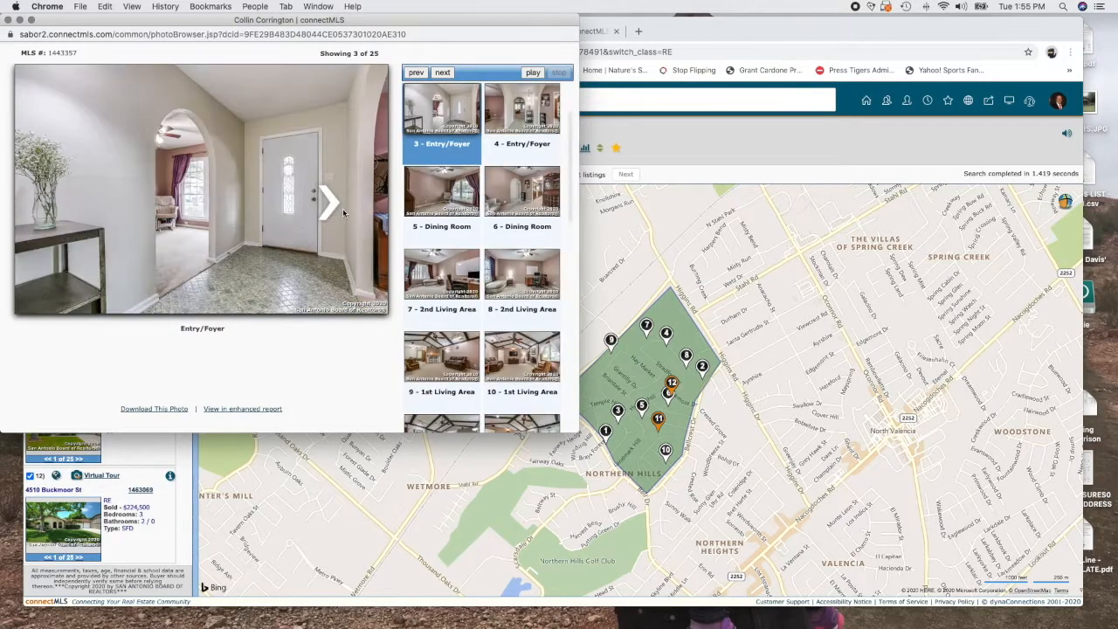
left_click(342, 213)
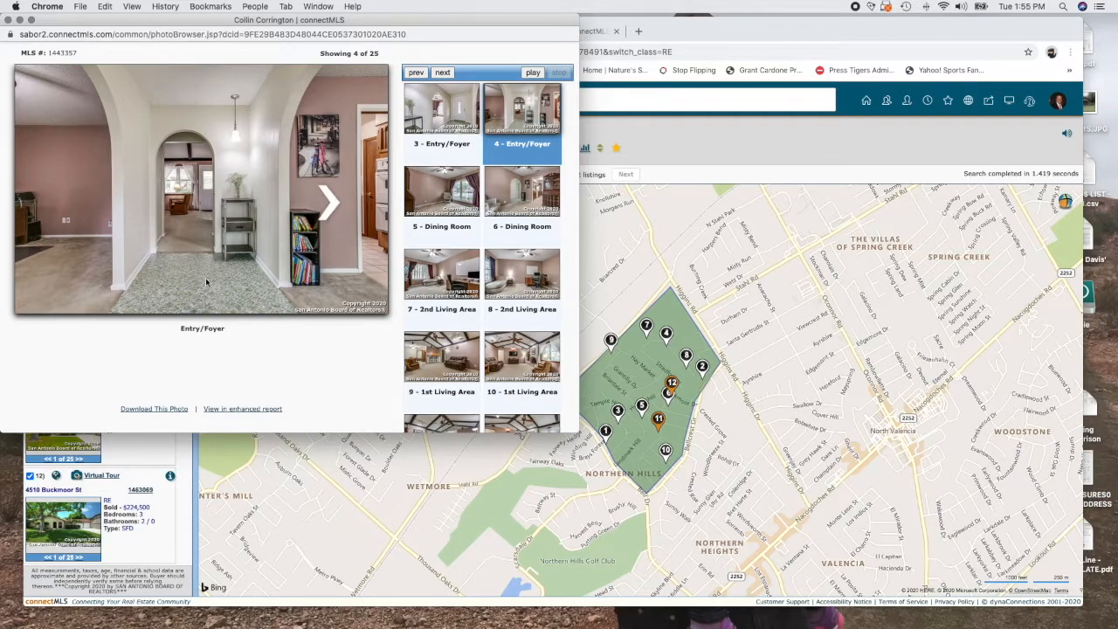
Browse Briargrove's photos through the 1st Living Area, then close the viewer and printable report
left_click(338, 211)
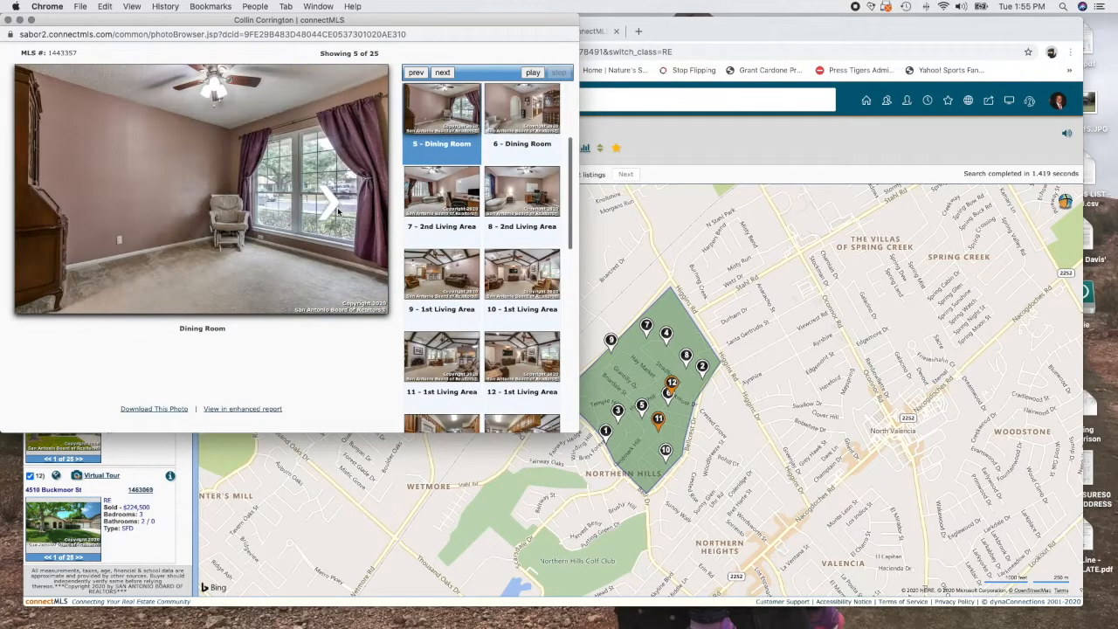
left_click(338, 211)
left_click(338, 212)
left_click(338, 212)
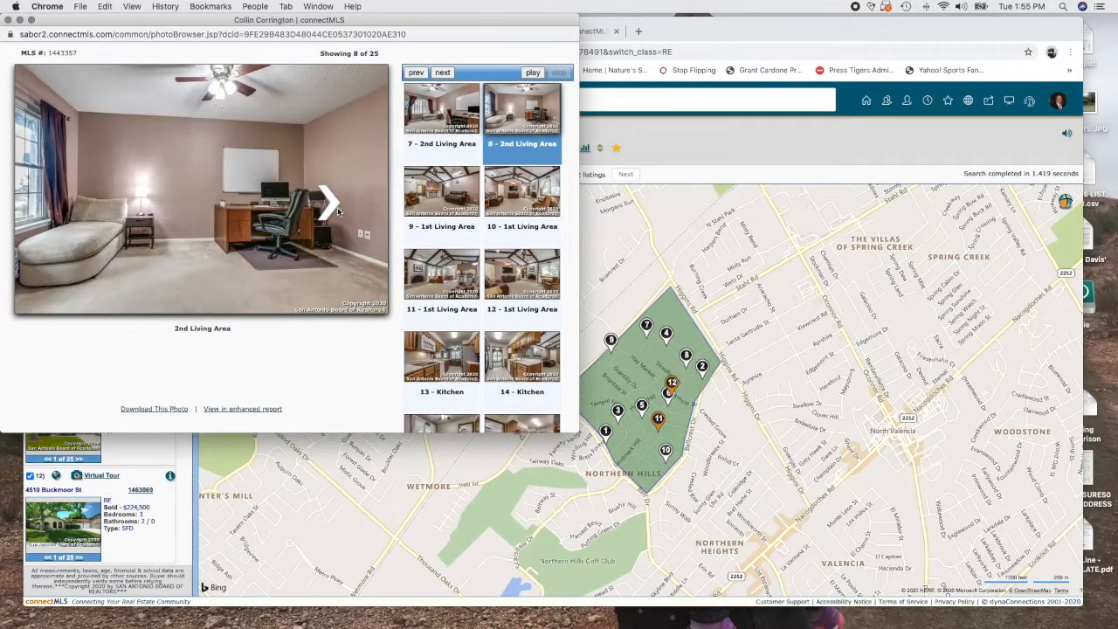
left_click(339, 211)
left_click(338, 212)
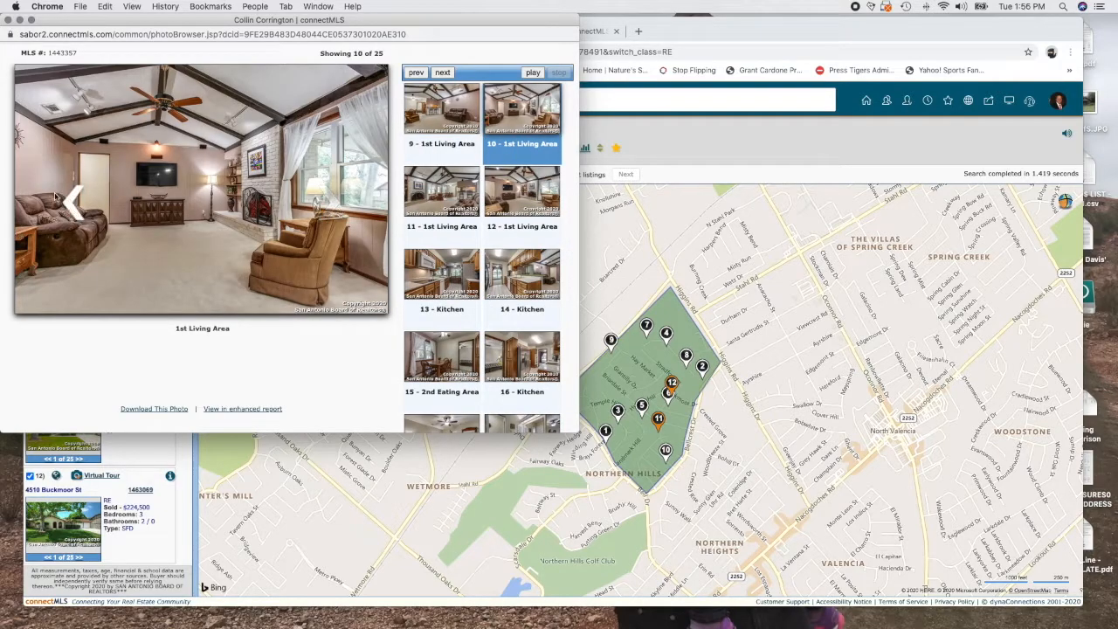
left_click(70, 201)
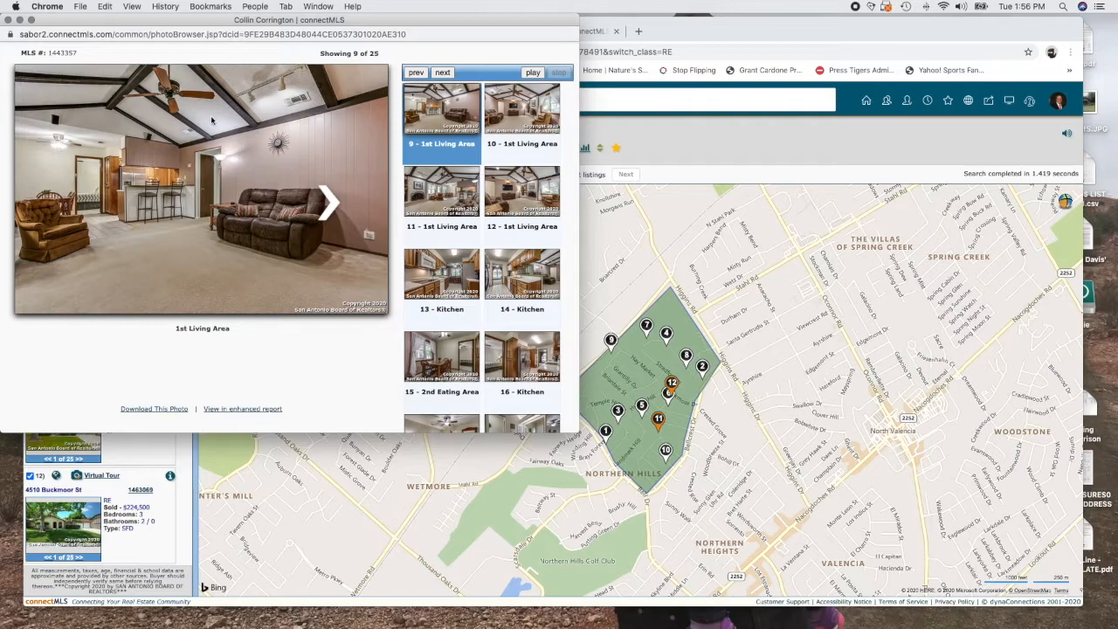
left_click(9, 20)
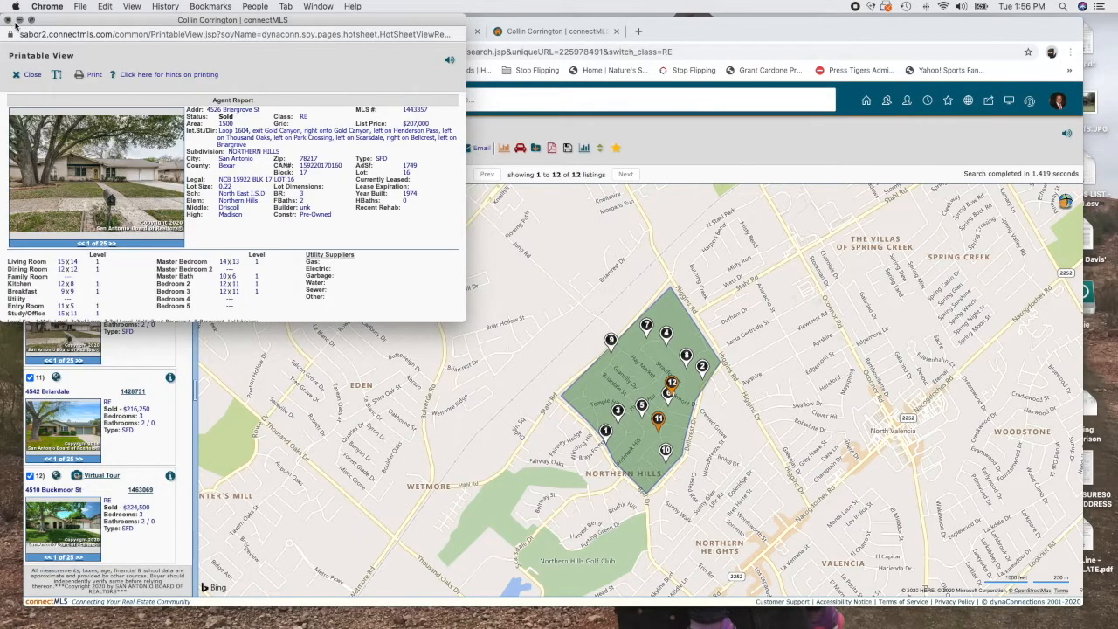
left_click(9, 20)
scroll(119, 353, "up", 2)
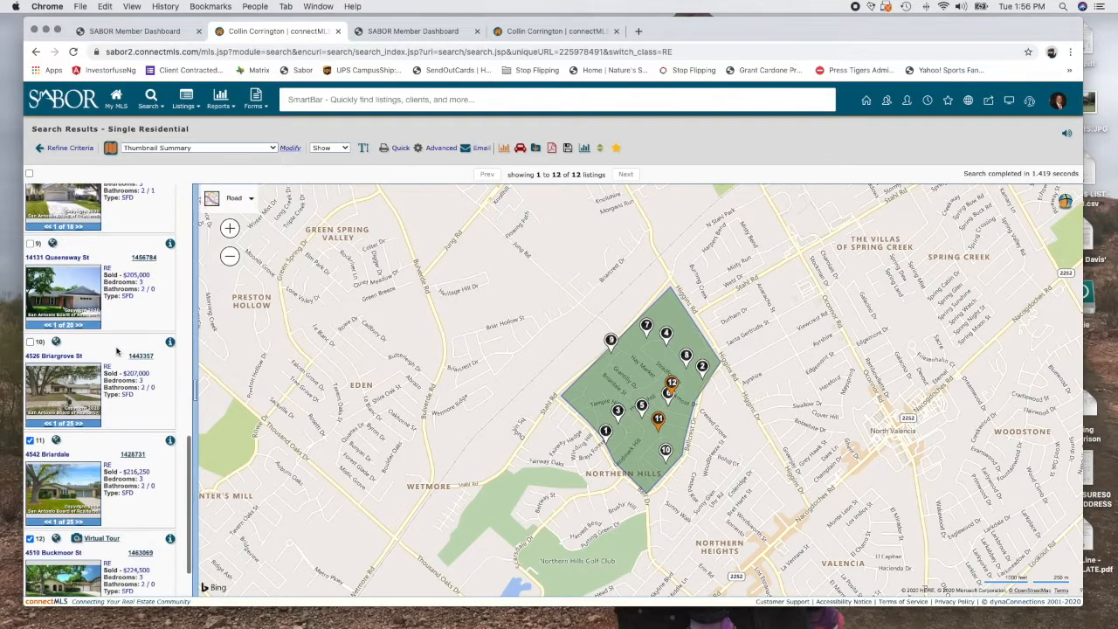
left_click(157, 256)
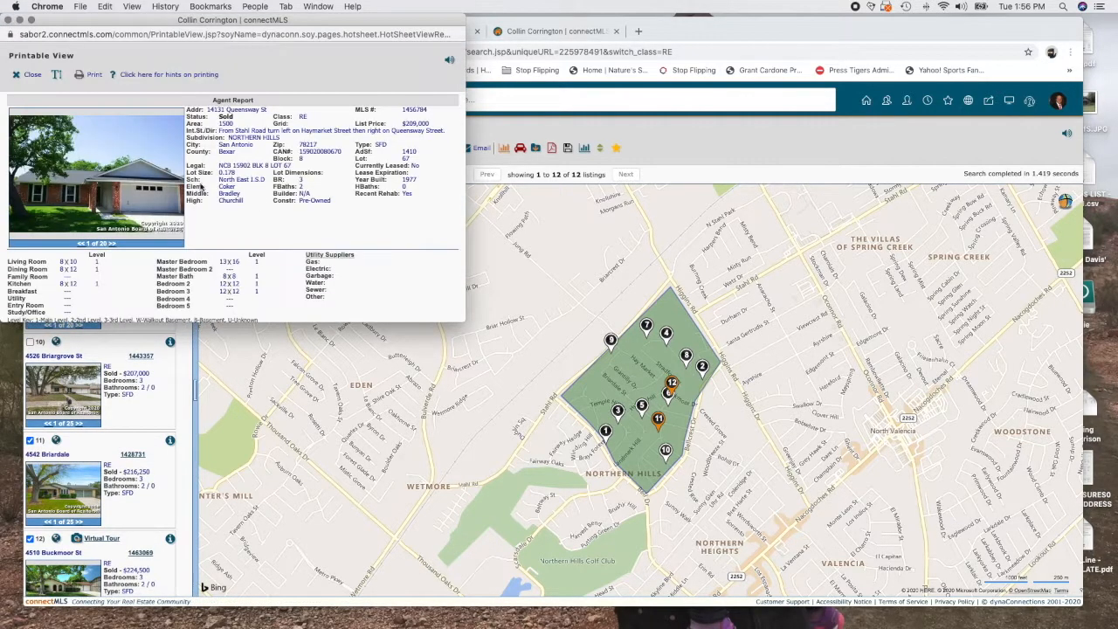
left_click(157, 189)
left_click(341, 207)
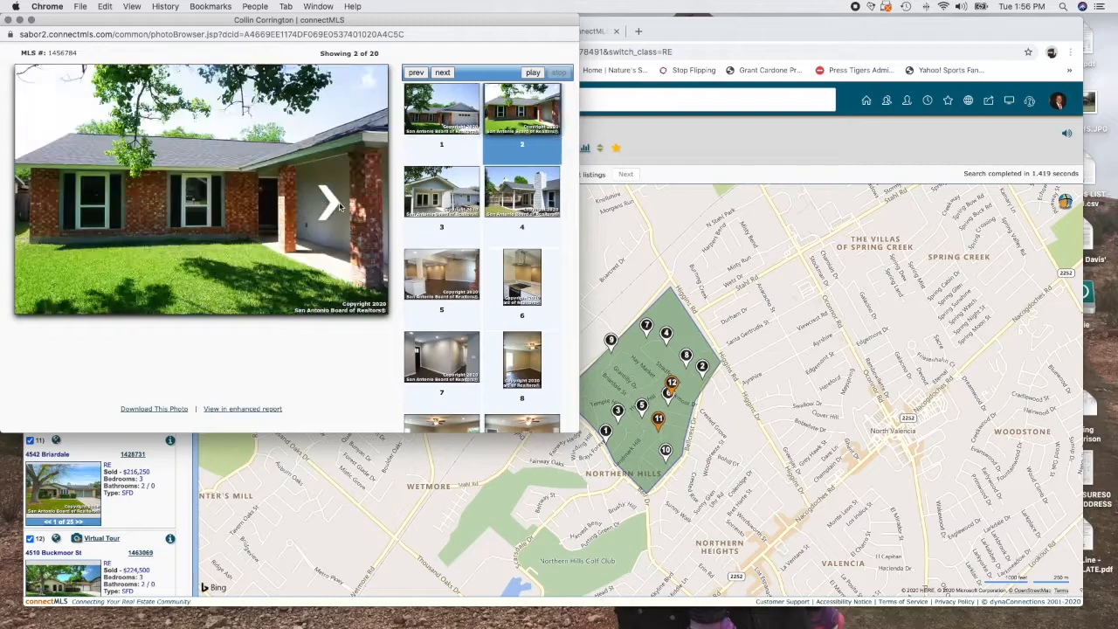
left_click(340, 206)
left_click(340, 206)
left_click(340, 206)
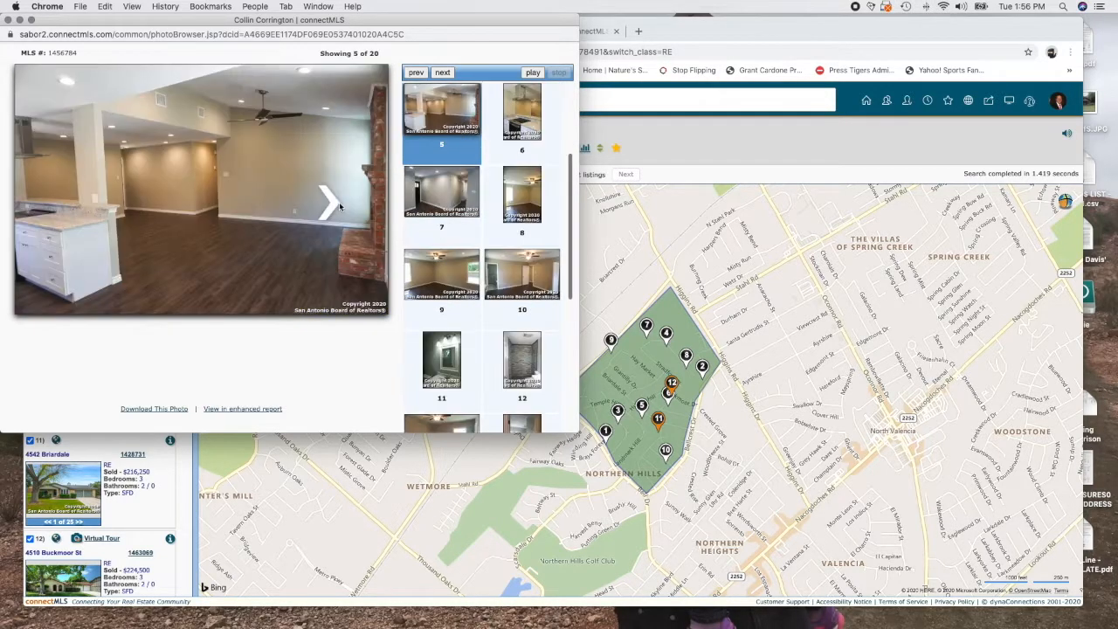
left_click(339, 204)
left_click(340, 206)
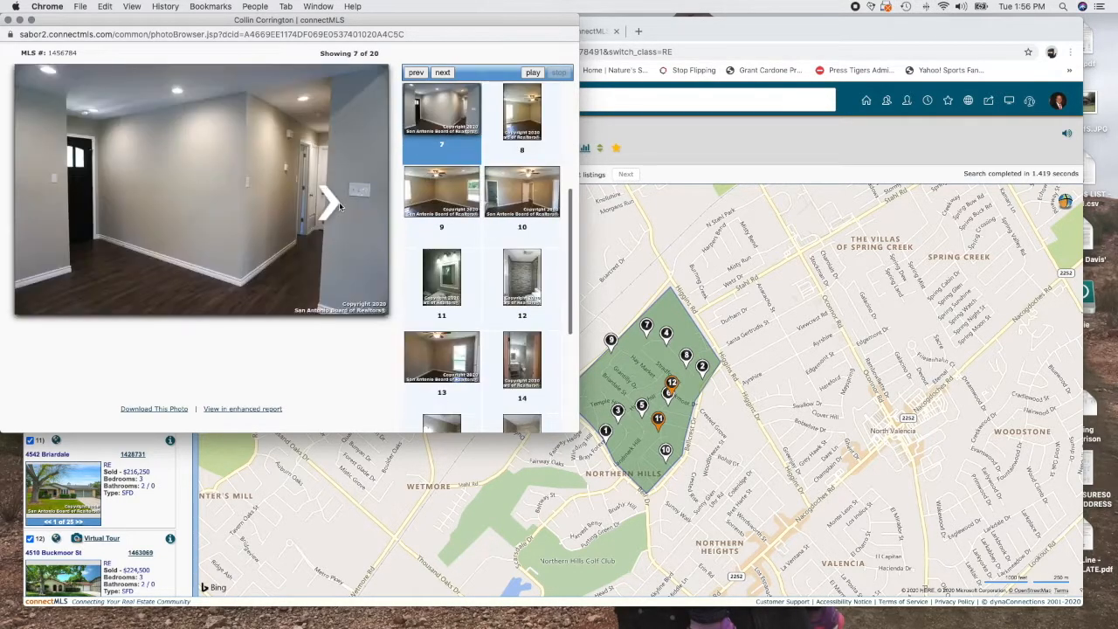
Continue Queensway's photos through photo 12, then close the photo browser and printable view
left_click(74, 203)
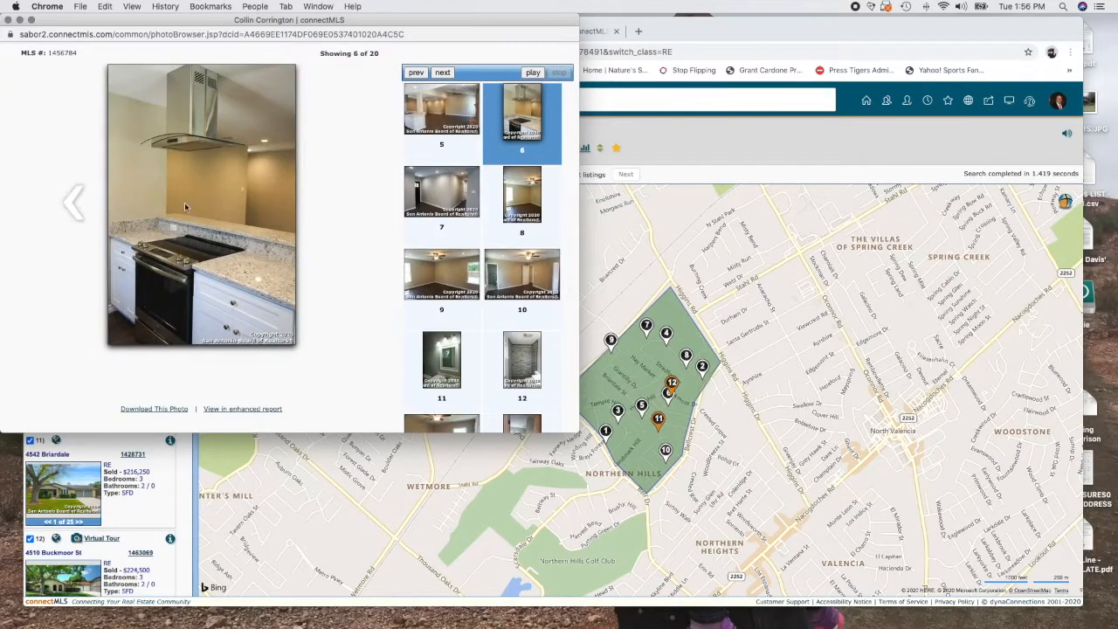
left_click(335, 206)
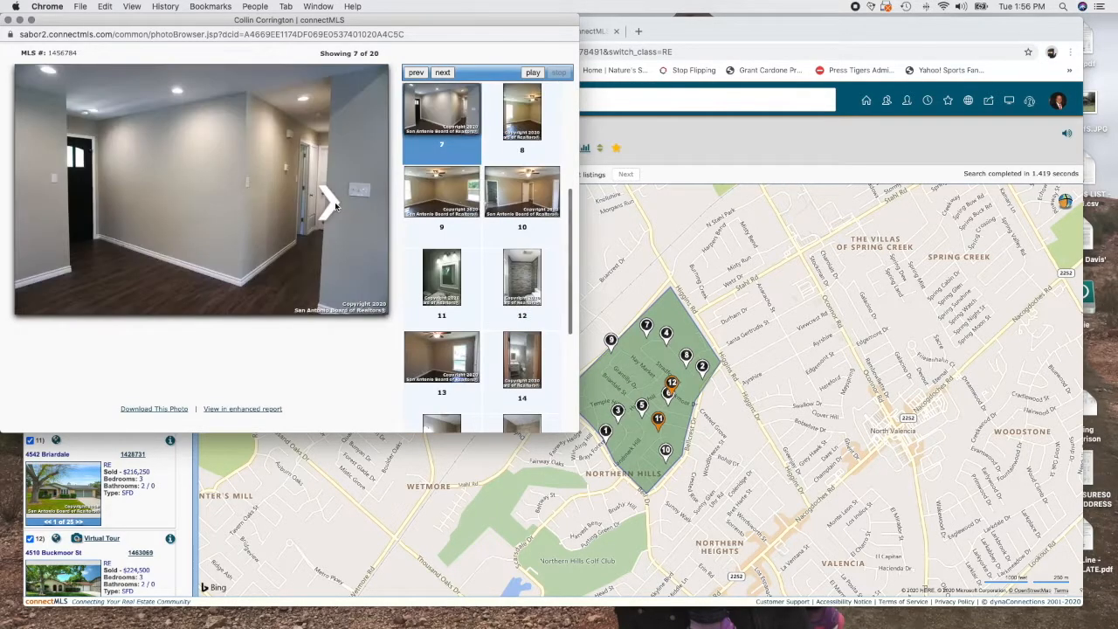
left_click(336, 206)
left_click(336, 206)
left_click(335, 206)
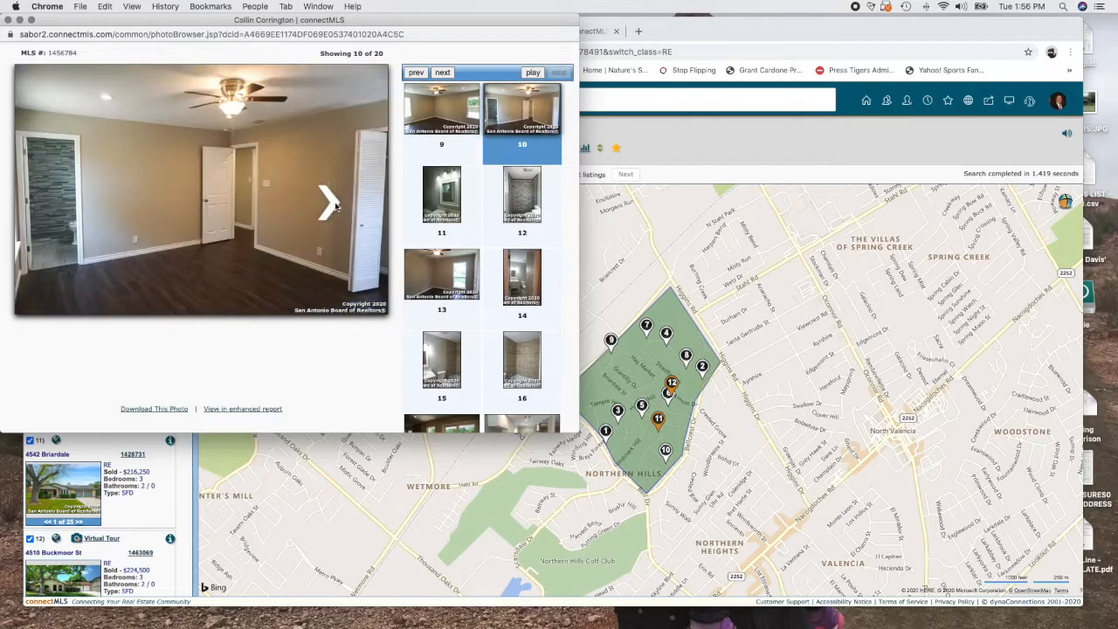
left_click(335, 206)
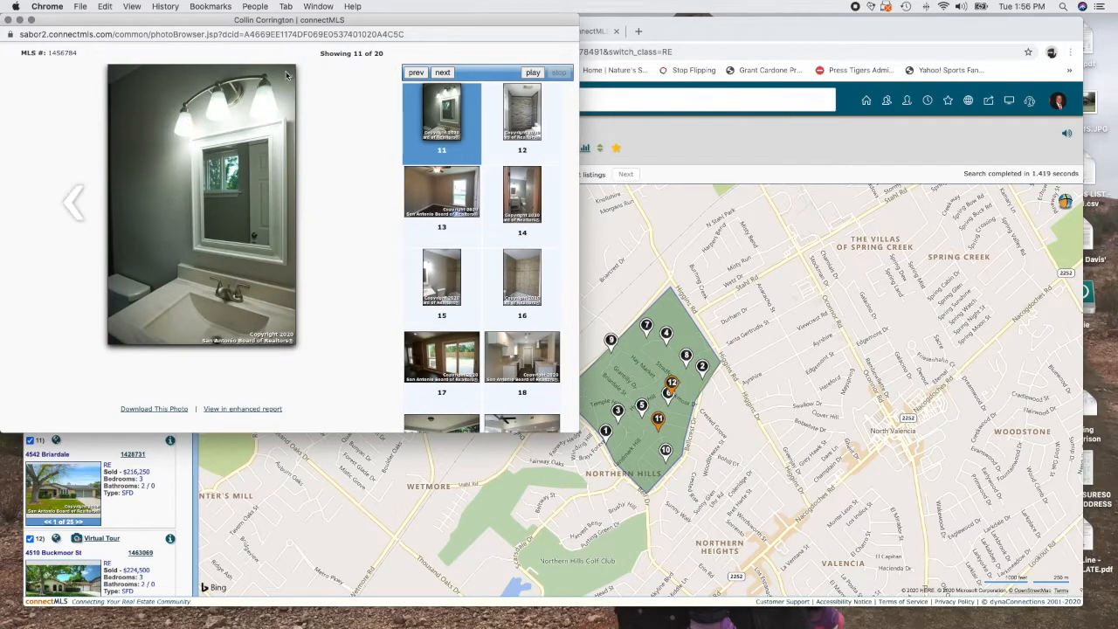
left_click(336, 206)
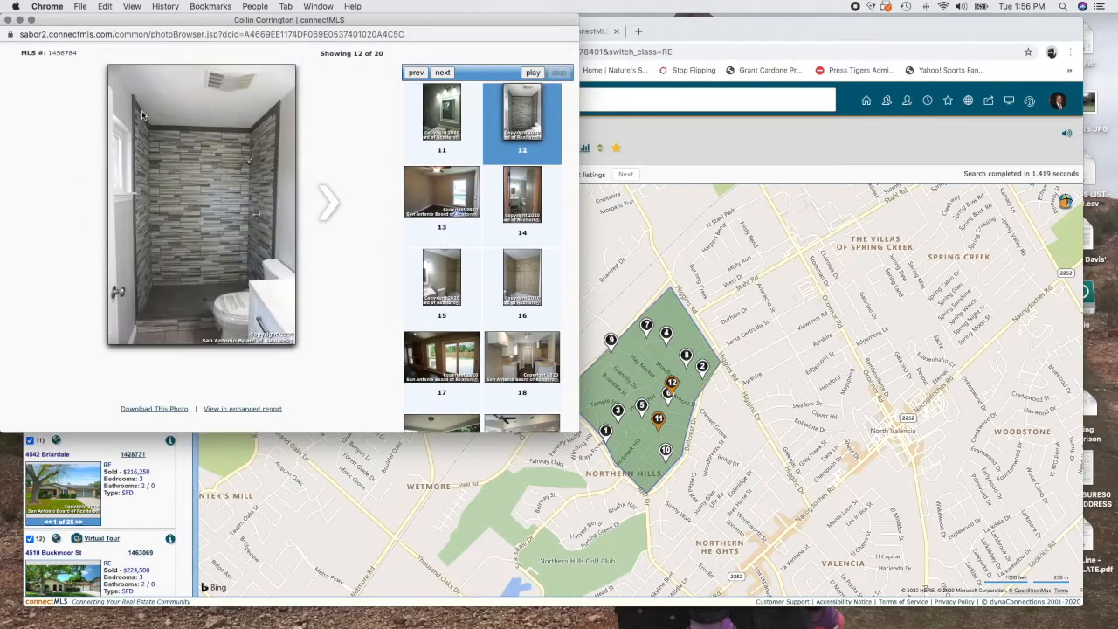
left_click(8, 19)
left_click(8, 19)
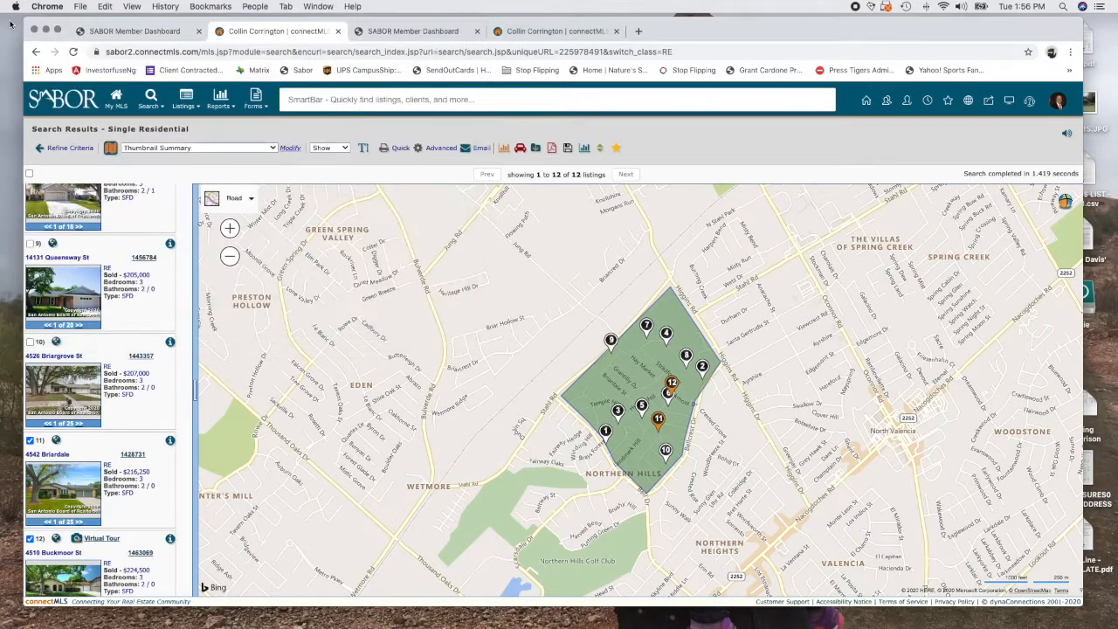
left_click(29, 244)
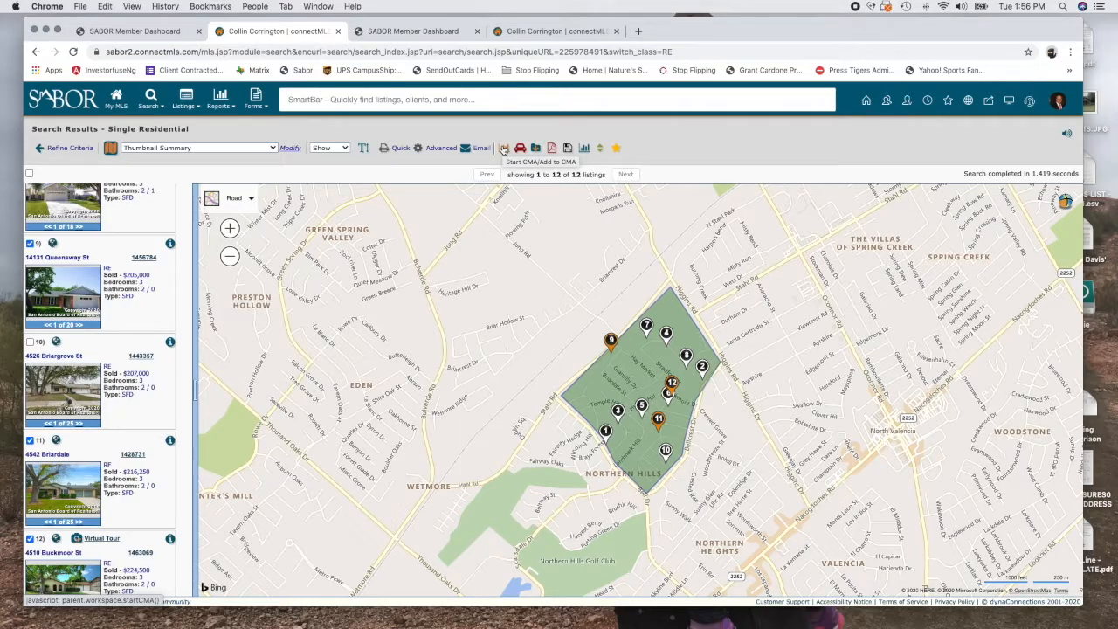
left_click(503, 148)
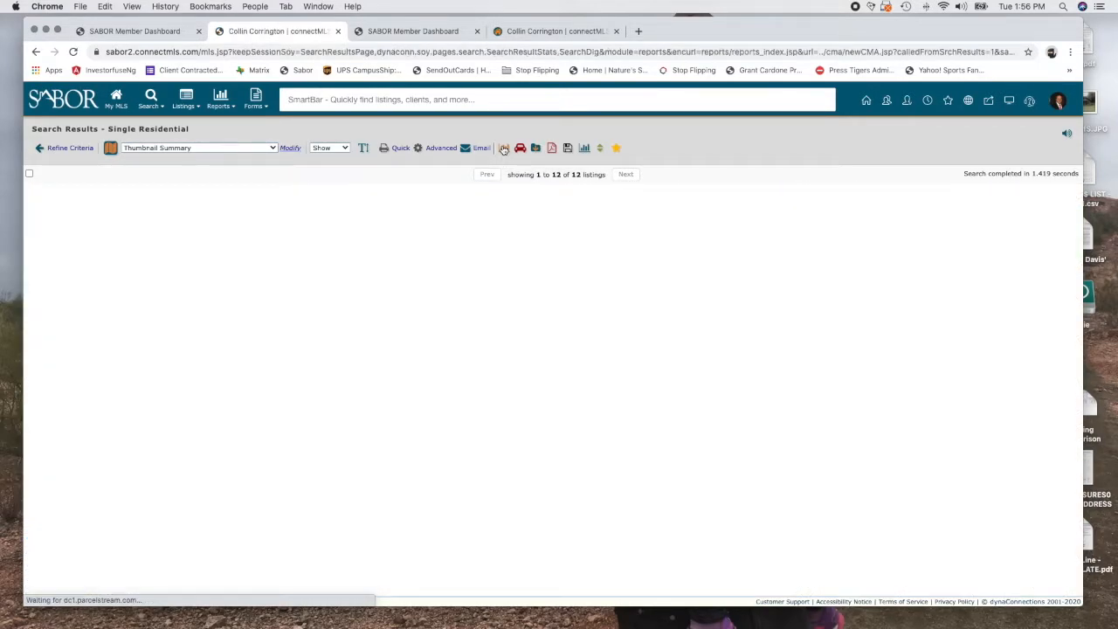
left_click(454, 284)
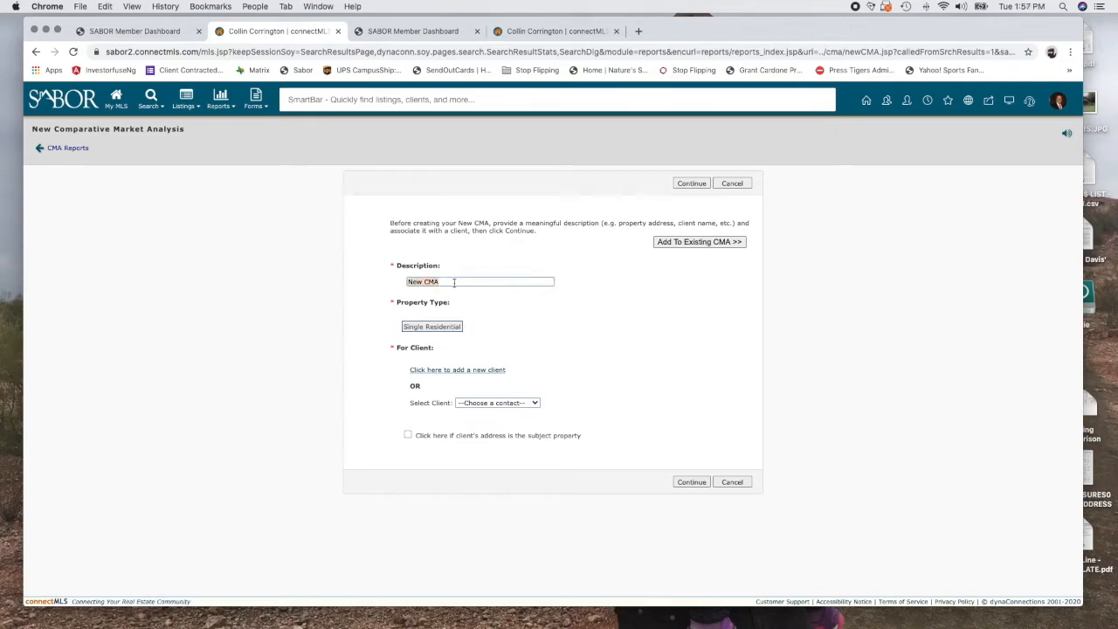
left_click(473, 405)
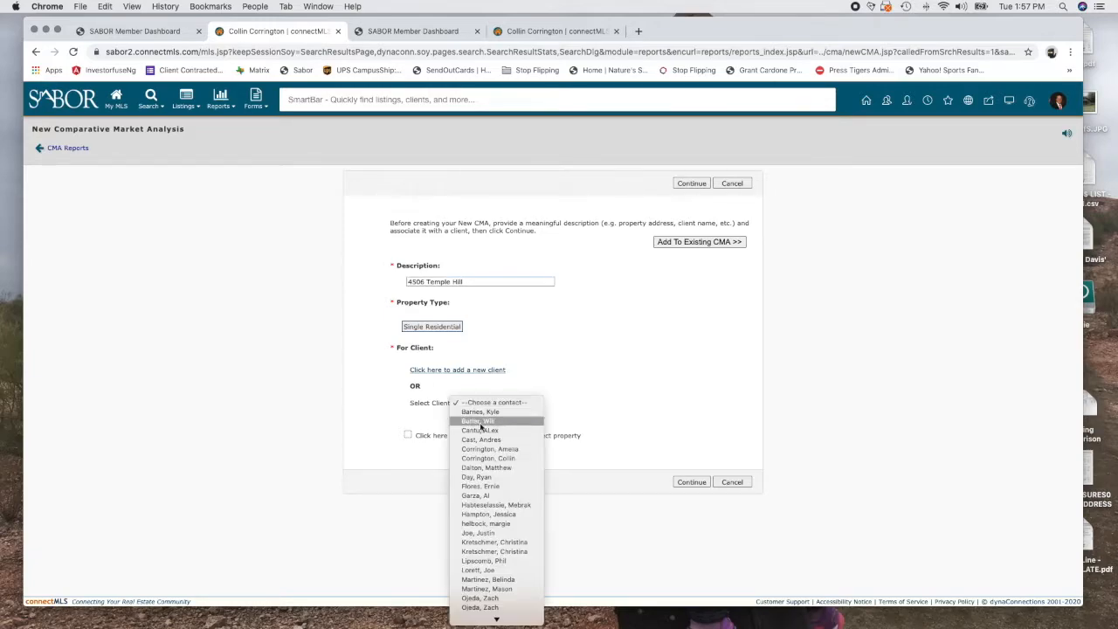
mouse_move(495, 610)
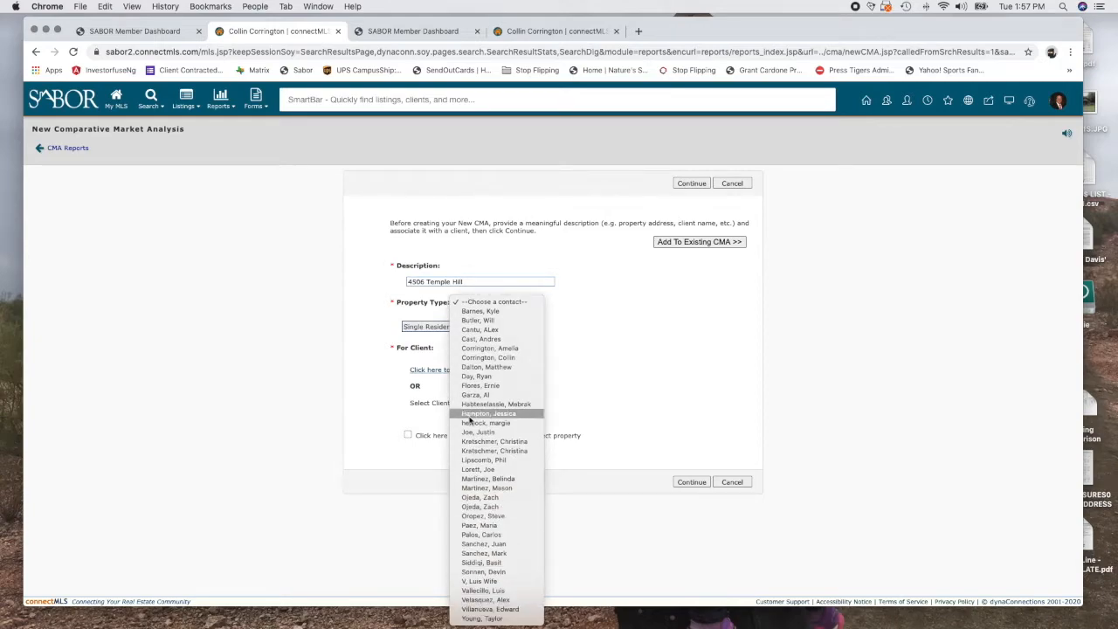
left_click(488, 367)
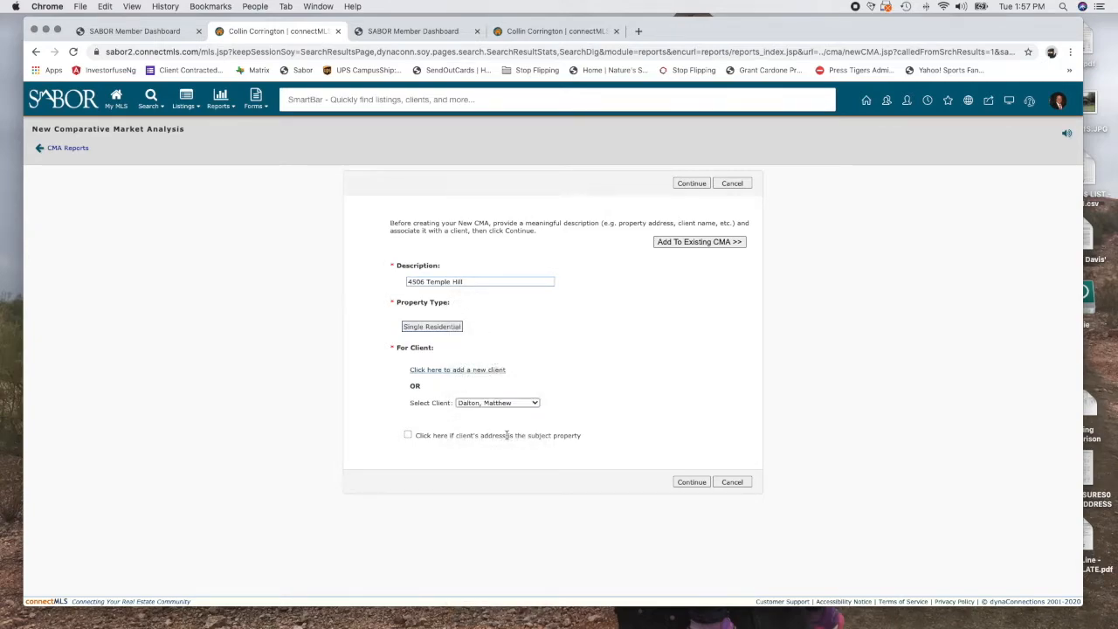
left_click(511, 403)
left_click(498, 393)
Create the CMA Worksheet and review stats: 100.04% sold-to-list, 1700 sq ft average, 20 days on market
left_click(683, 483)
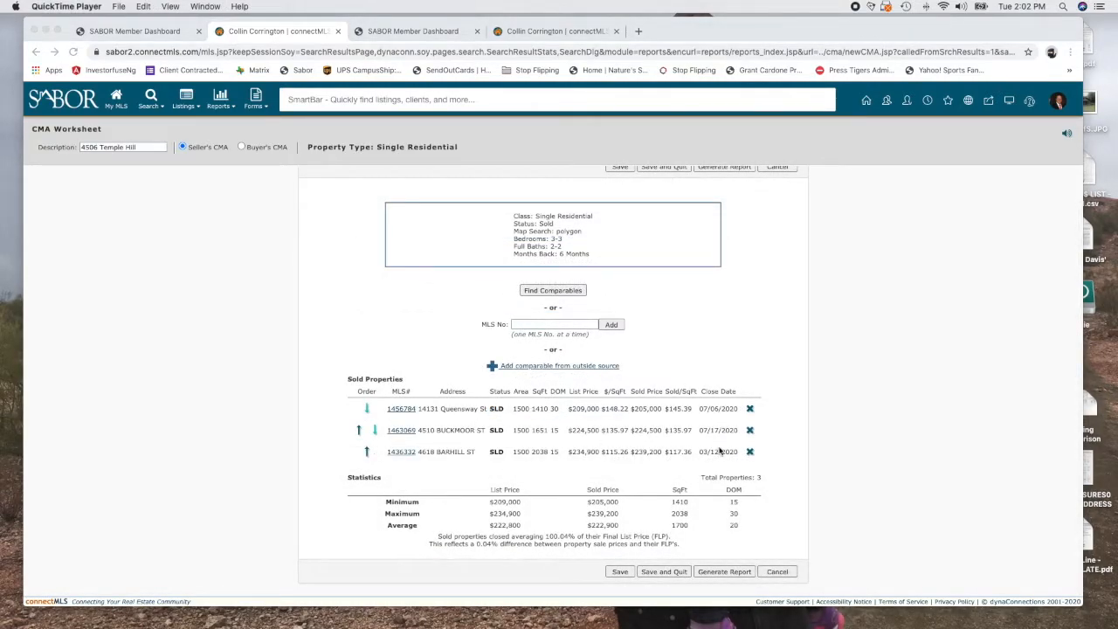
scroll(533, 402, "up", 1)
scroll(524, 404, "down", 1)
scroll(609, 367, "up", 1)
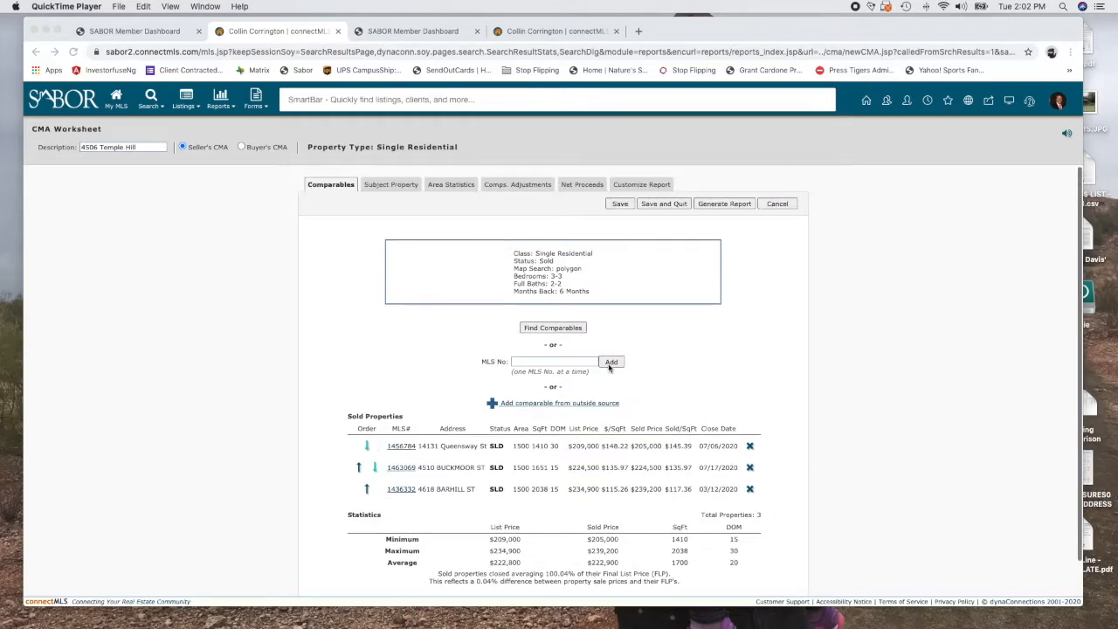
Enter the subject home's 3 full baths, 2 half baths and 1471 square feet
left_click(391, 186)
scroll(531, 474, "down", 5)
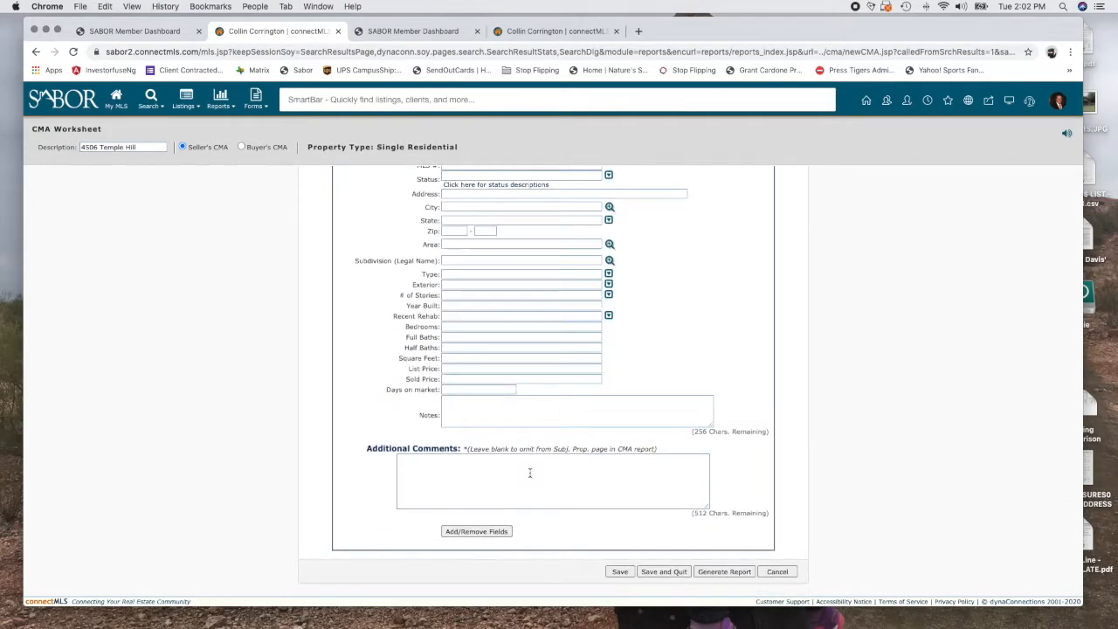
left_click(462, 337)
type("3")
key("Tab")
type("2")
key("Tab")
type("1471")
Save the subject property details and bring up the Area Statistics section
scroll(367, 352, "up", 8)
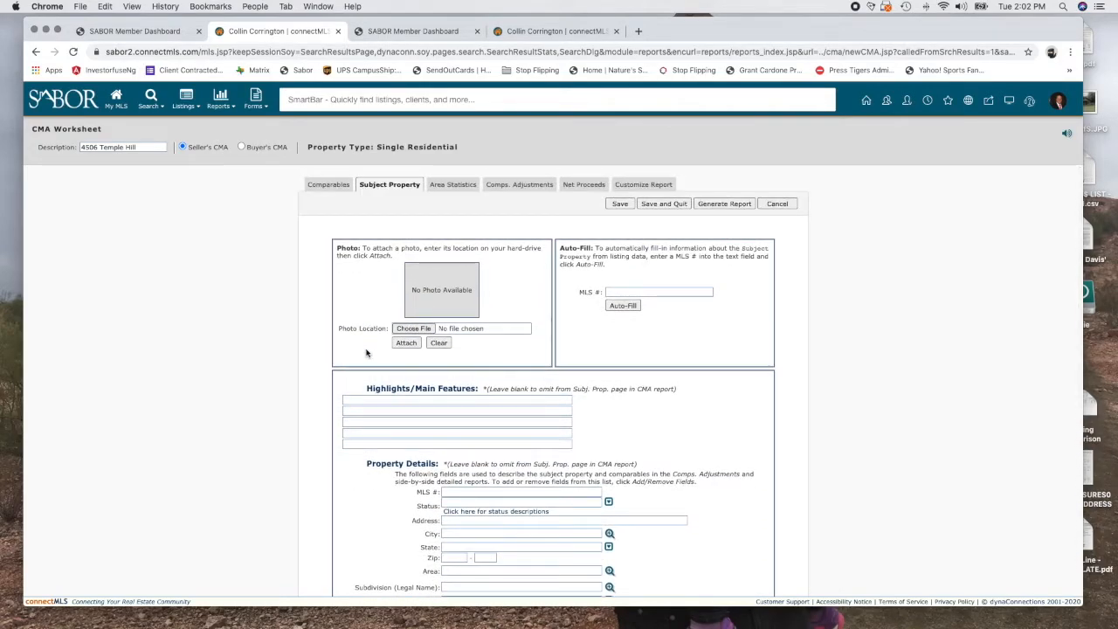
scroll(367, 352, "down", 8)
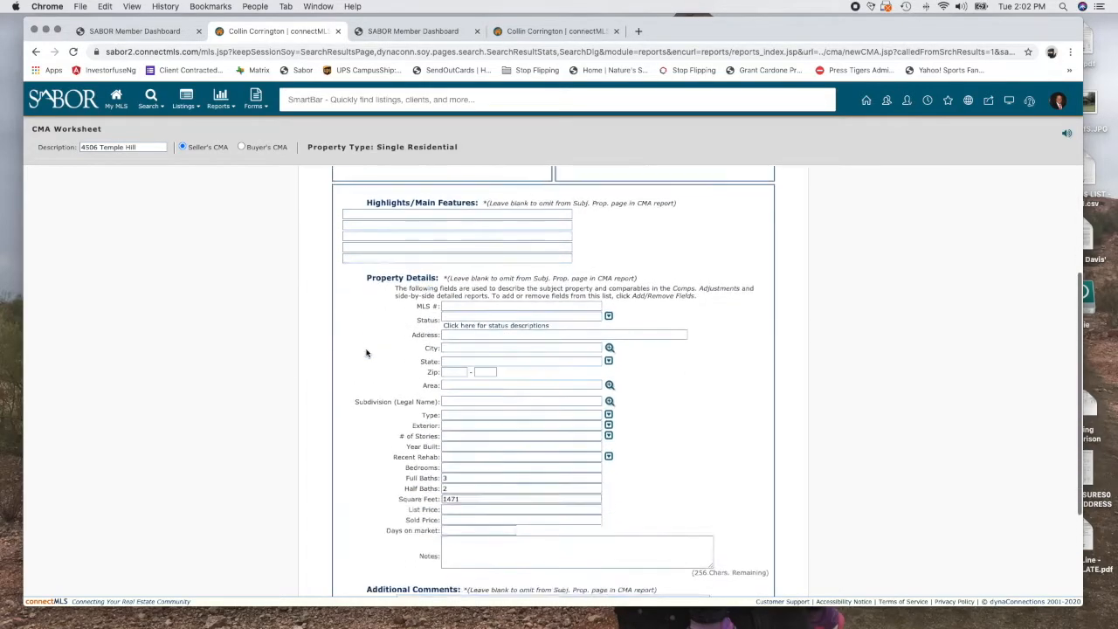
scroll(377, 435, "down", 1)
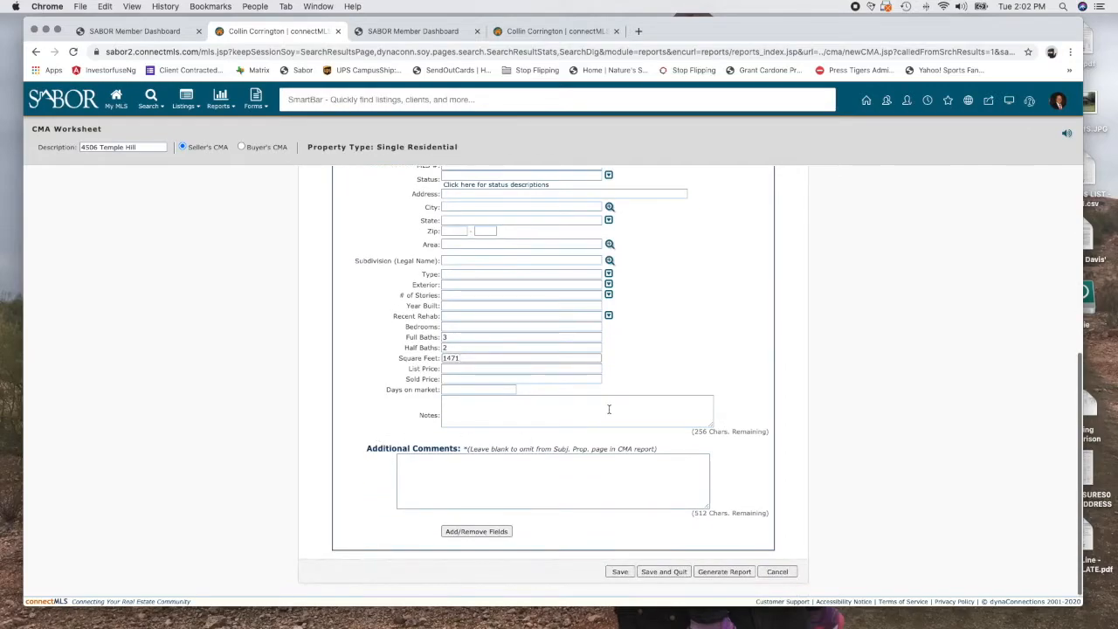
scroll(607, 407, "up", 8)
left_click(620, 204)
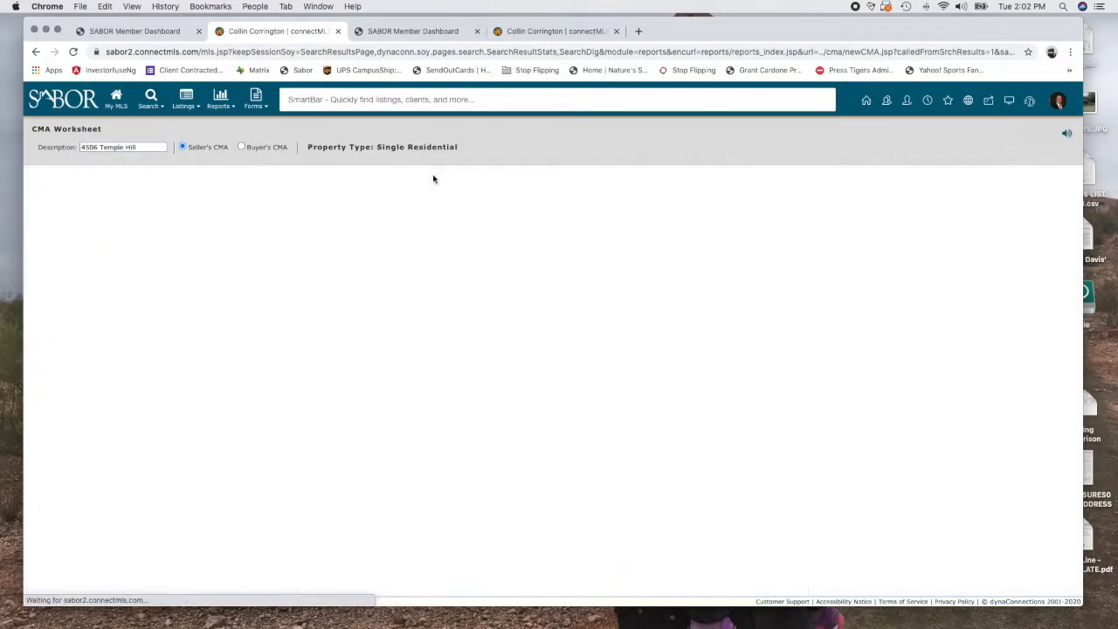
left_click(448, 185)
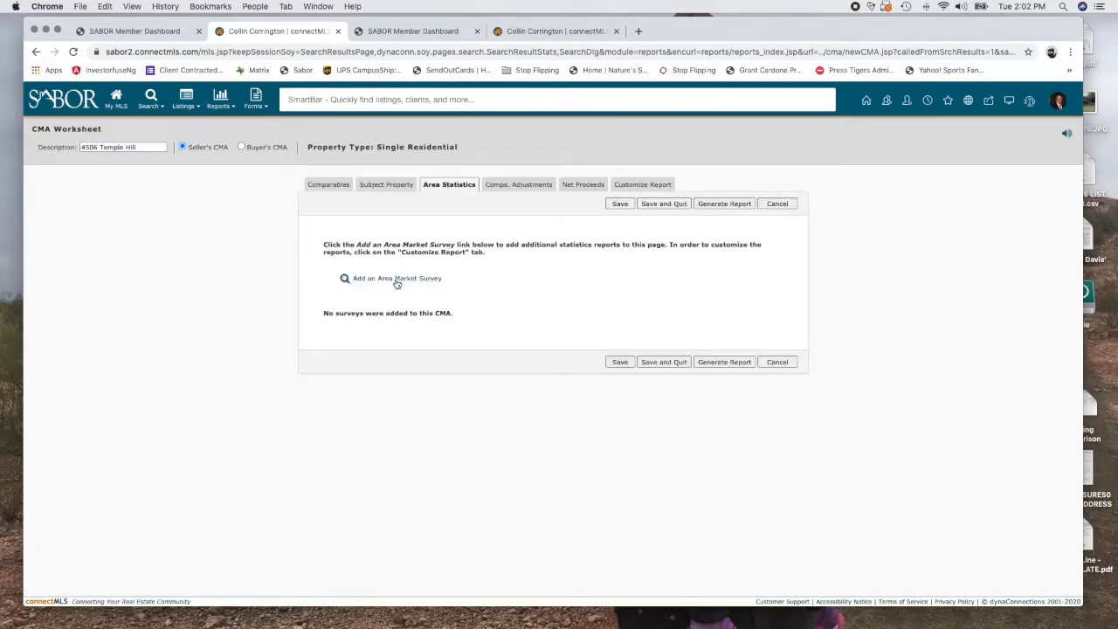
Show the side-by-side comps adjustments table for the three sold comps
left_click(516, 186)
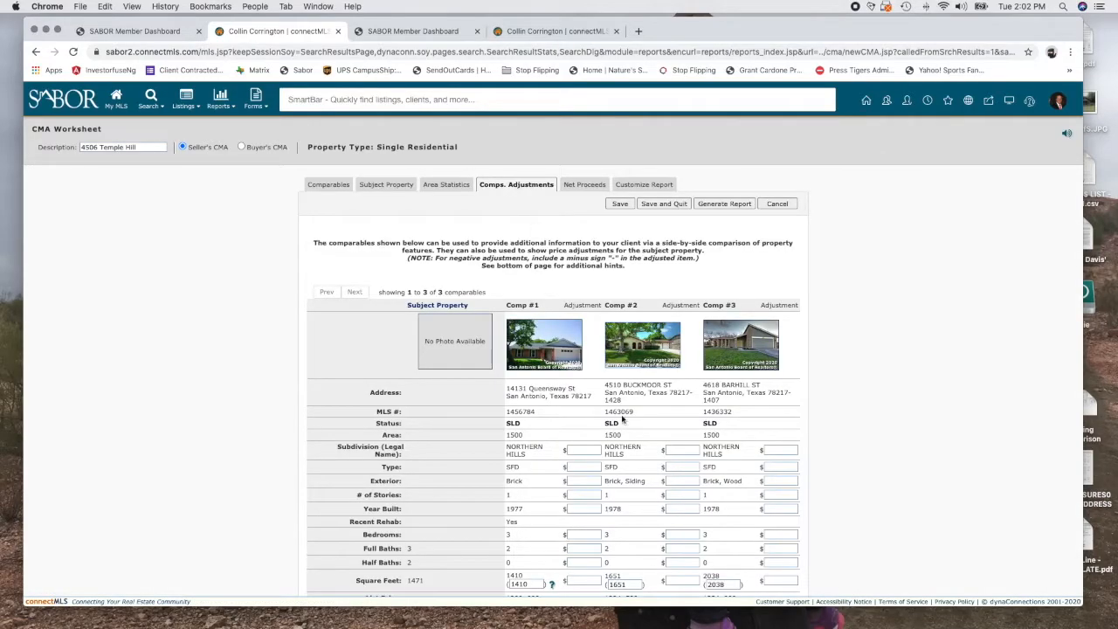
scroll(611, 253, "down", 1)
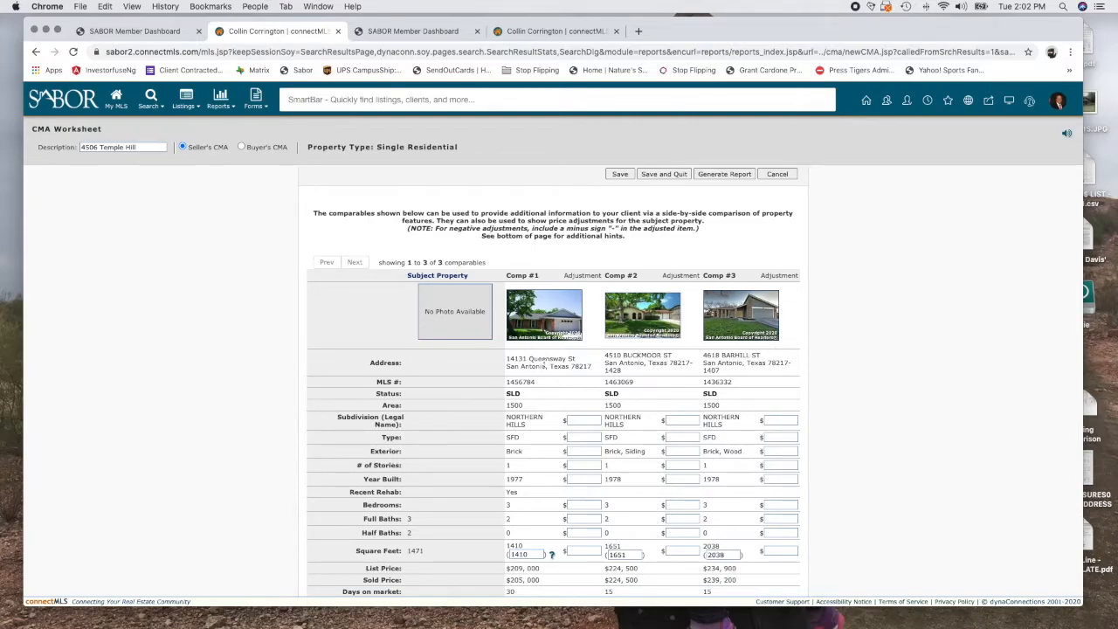
scroll(590, 475, "down", 1)
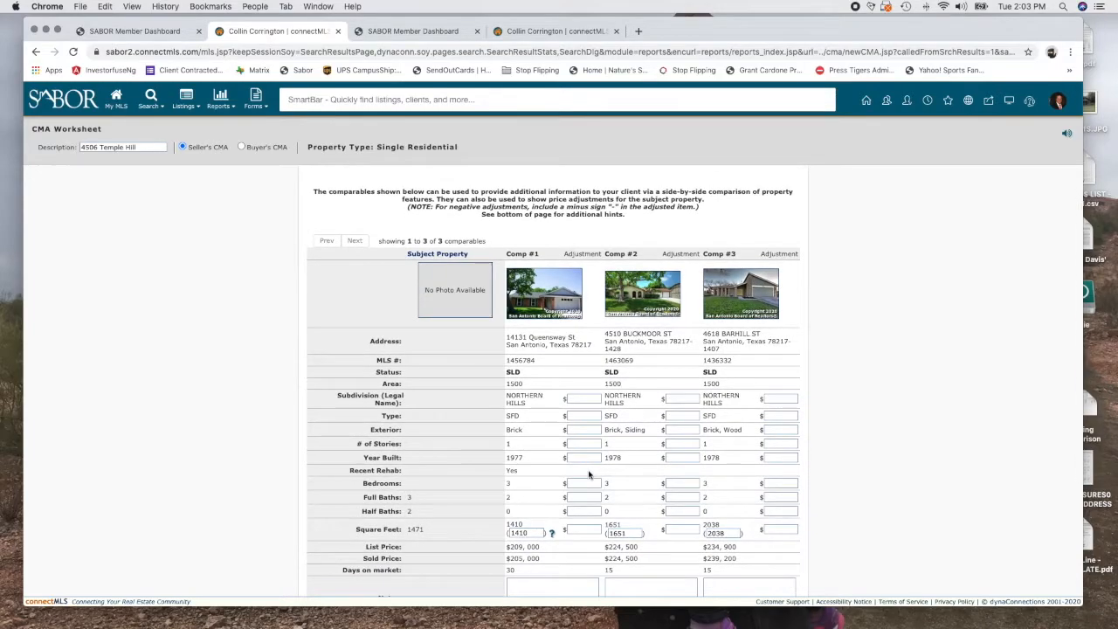
scroll(589, 474, "down", 2)
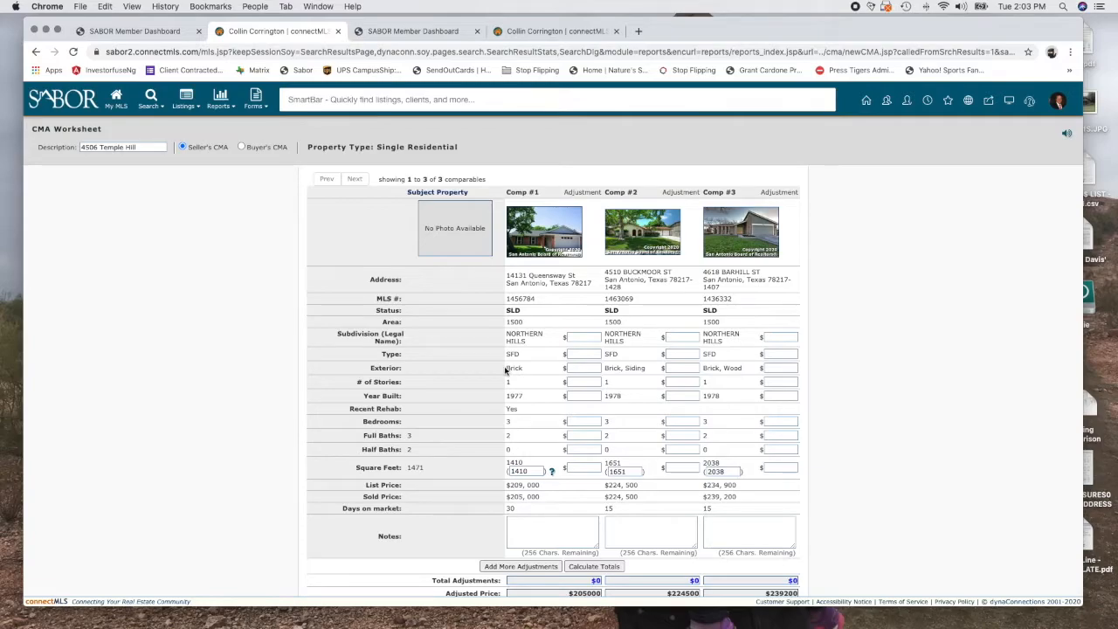
Try a -1000 exterior adjustment on the comps, then clear it again
left_click(673, 370)
type("-1000")
key("Tab")
key("Tab")
double_click(679, 367)
key("BackSpace")
key("Tab")
key("BackSpace")
key("Tab")
Enter a full-bath price adjustment for Comp #2 and review the adjusted prices
left_click(687, 434)
type("00-1")
scroll(619, 435, "down", 3)
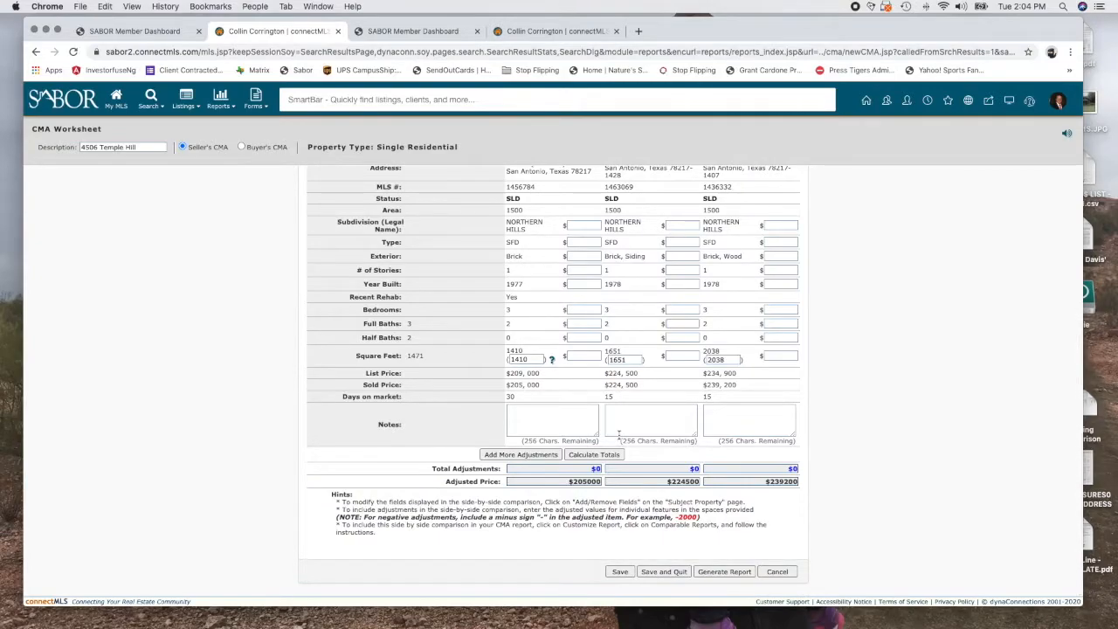
scroll(618, 434, "up", 3)
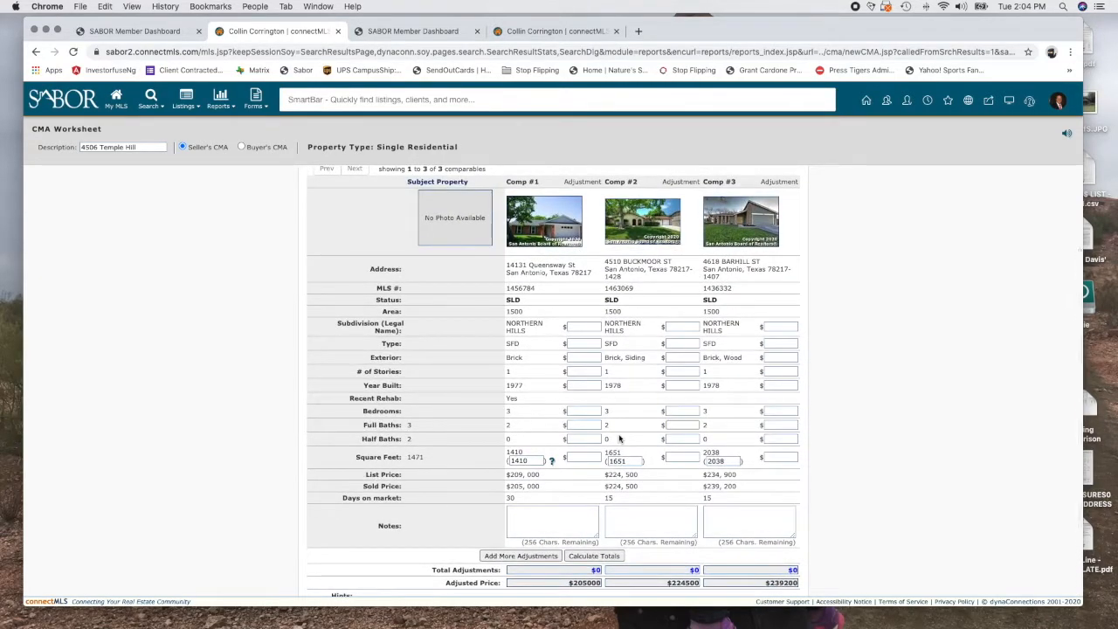
scroll(619, 438, "down", 3)
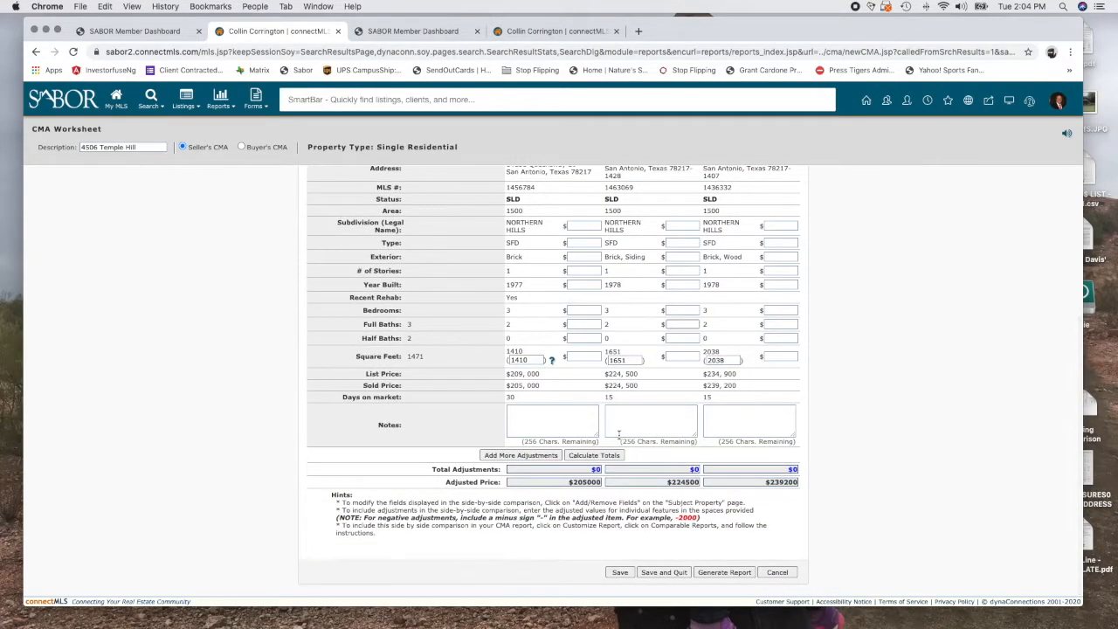
scroll(618, 438, "up", 4)
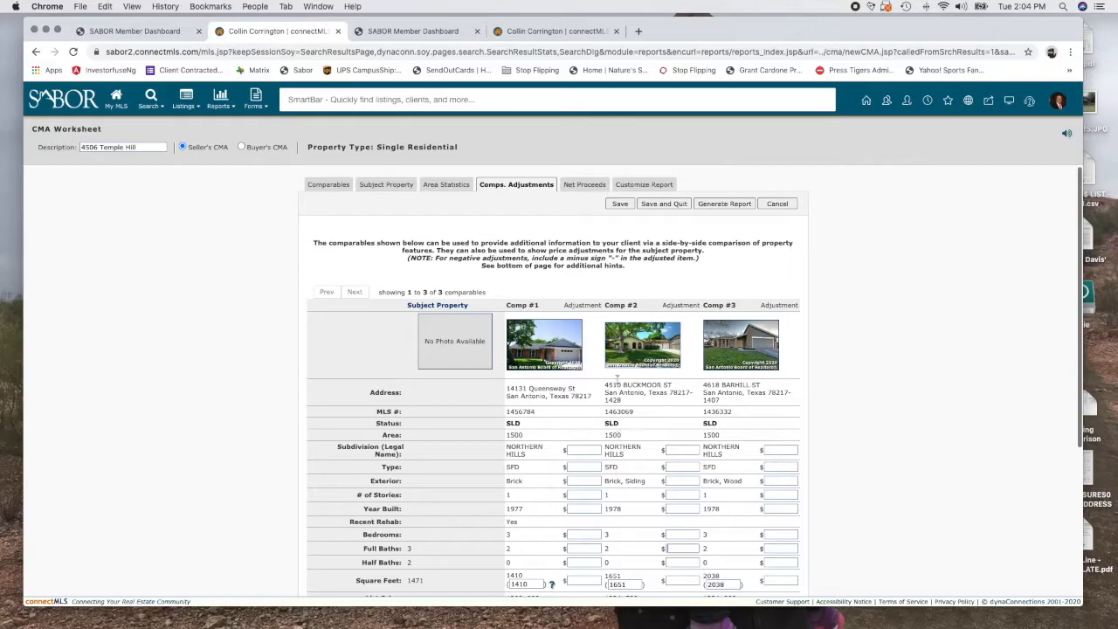
Review the Net Proceeds closing charges across the Conv., VA, FHA and Cash columns
left_click(581, 186)
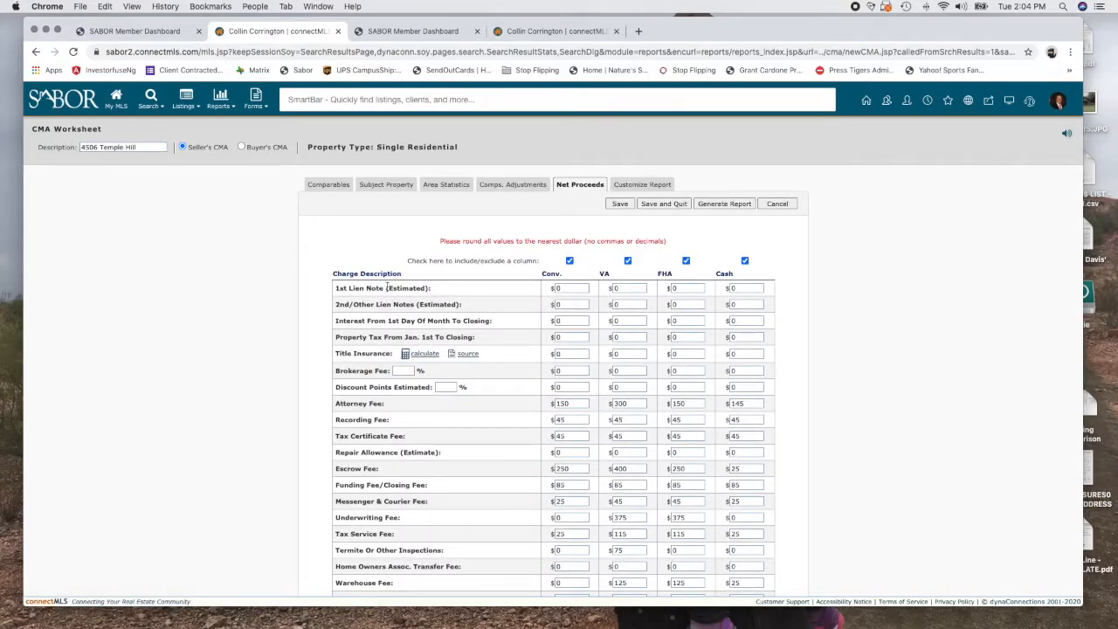
scroll(635, 448, "down", 7)
scroll(635, 448, "up", 5)
scroll(635, 448, "up", 2)
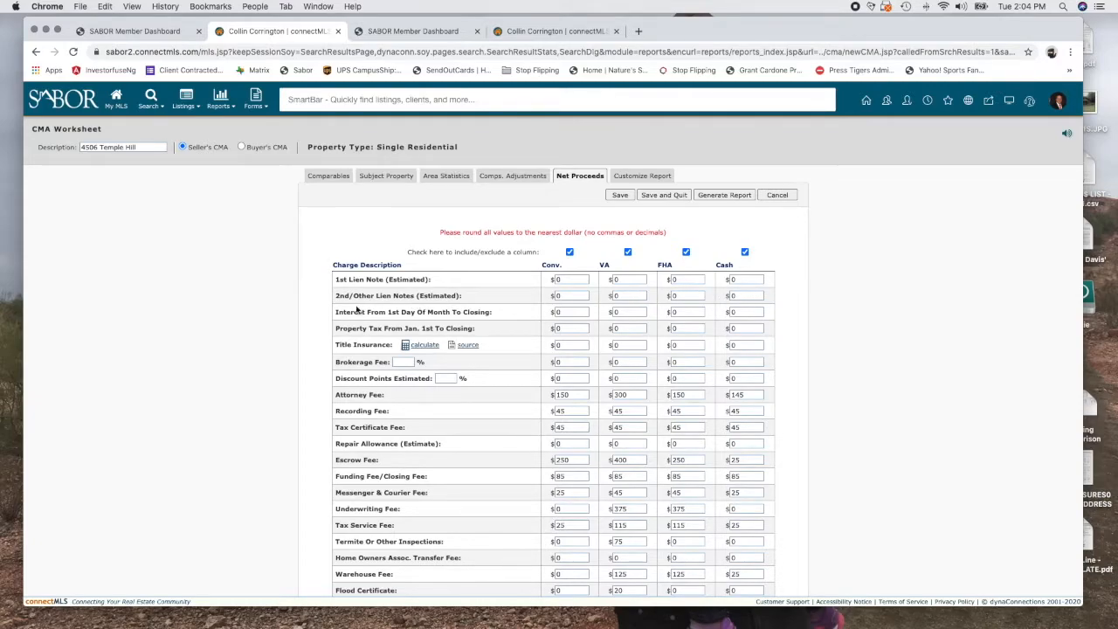
scroll(512, 476, "down", 5)
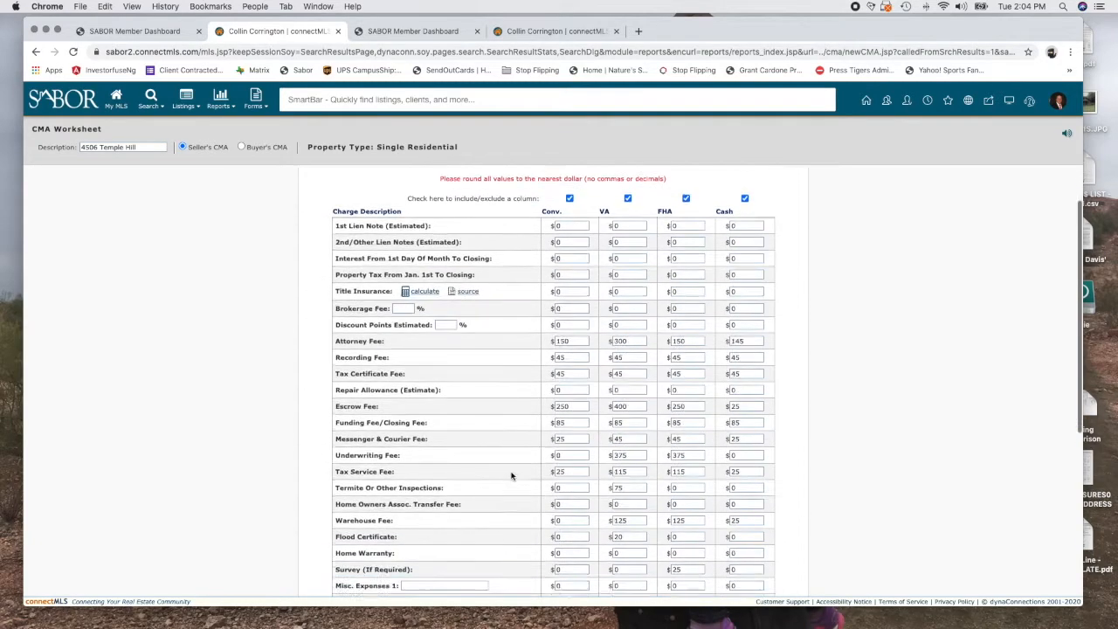
scroll(512, 476, "down", 4)
scroll(512, 476, "up", 9)
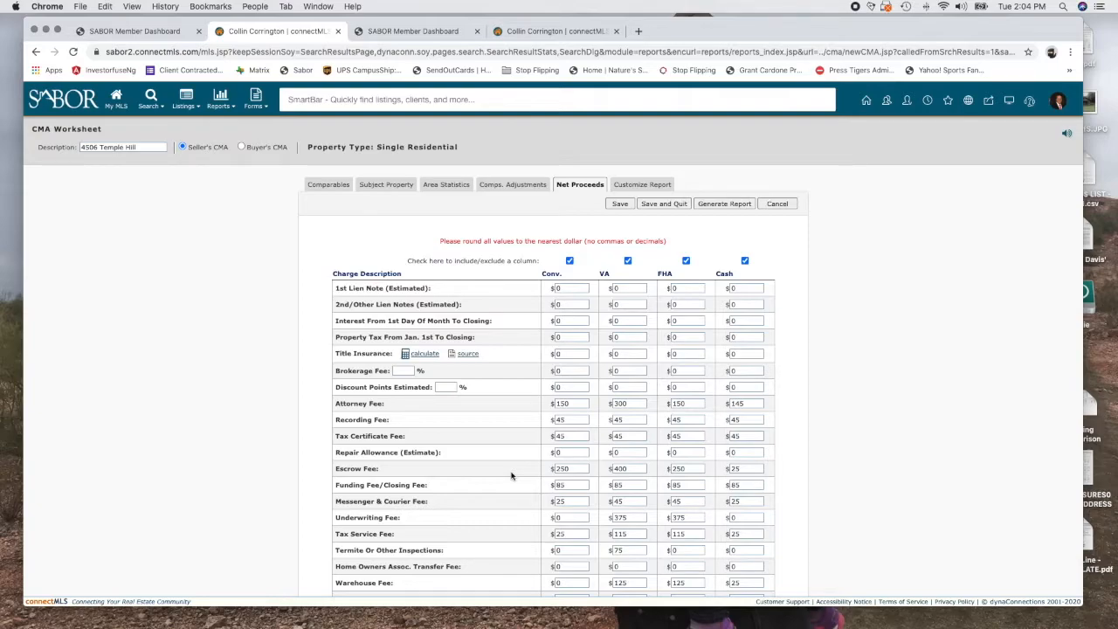
scroll(611, 469, "down", 2)
scroll(611, 424, "up", 2)
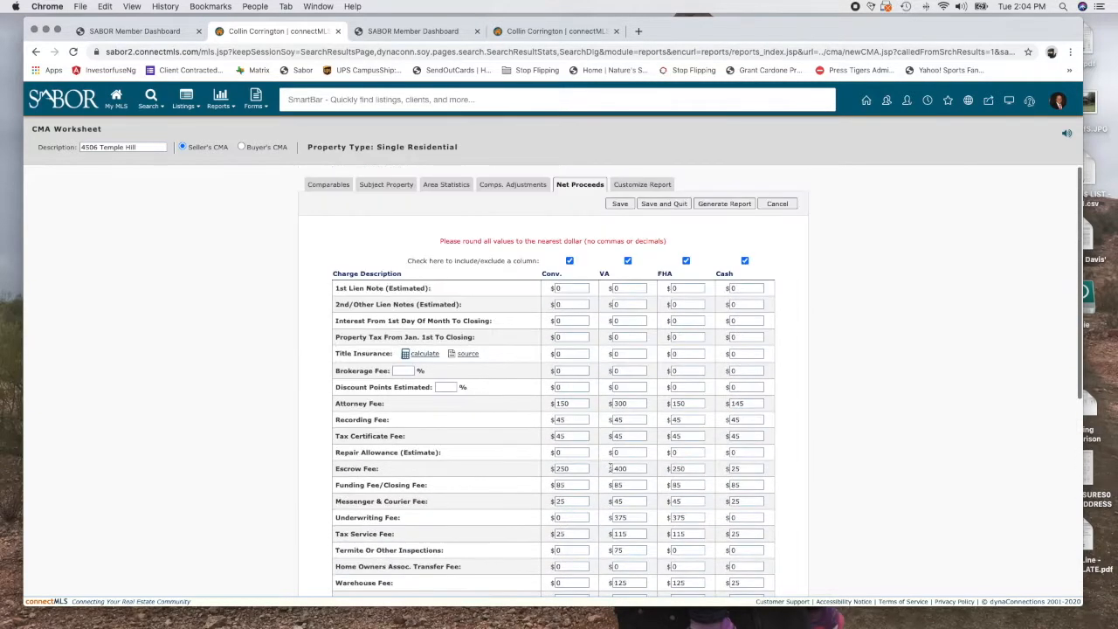
left_click(642, 184)
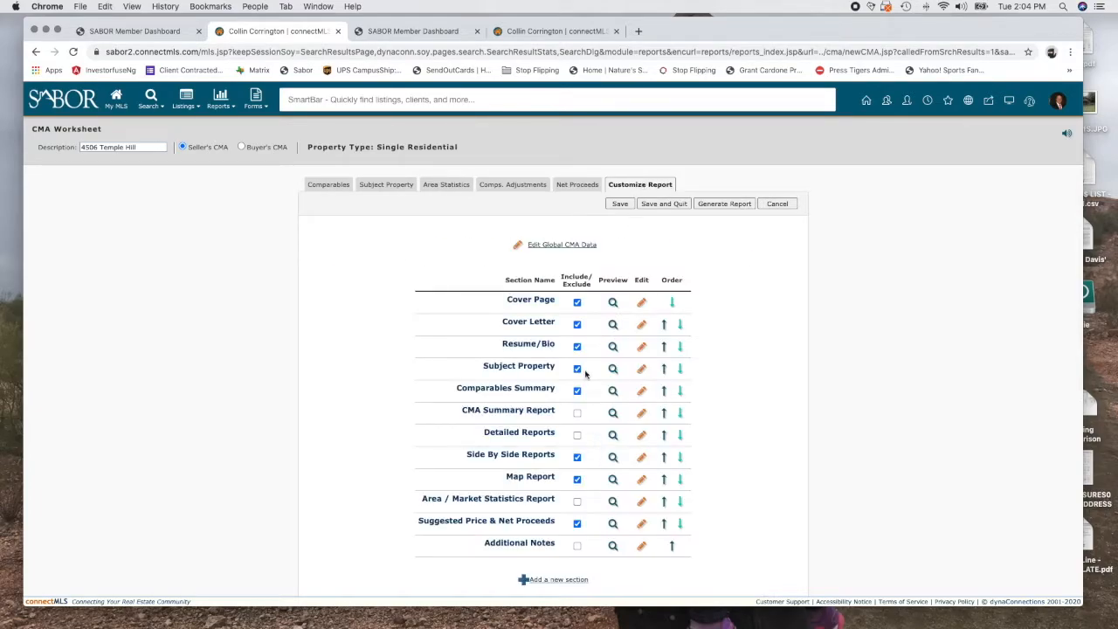
left_click(578, 414)
left_click(577, 435)
left_click(577, 501)
left_click(576, 545)
scroll(575, 545, "down", 2)
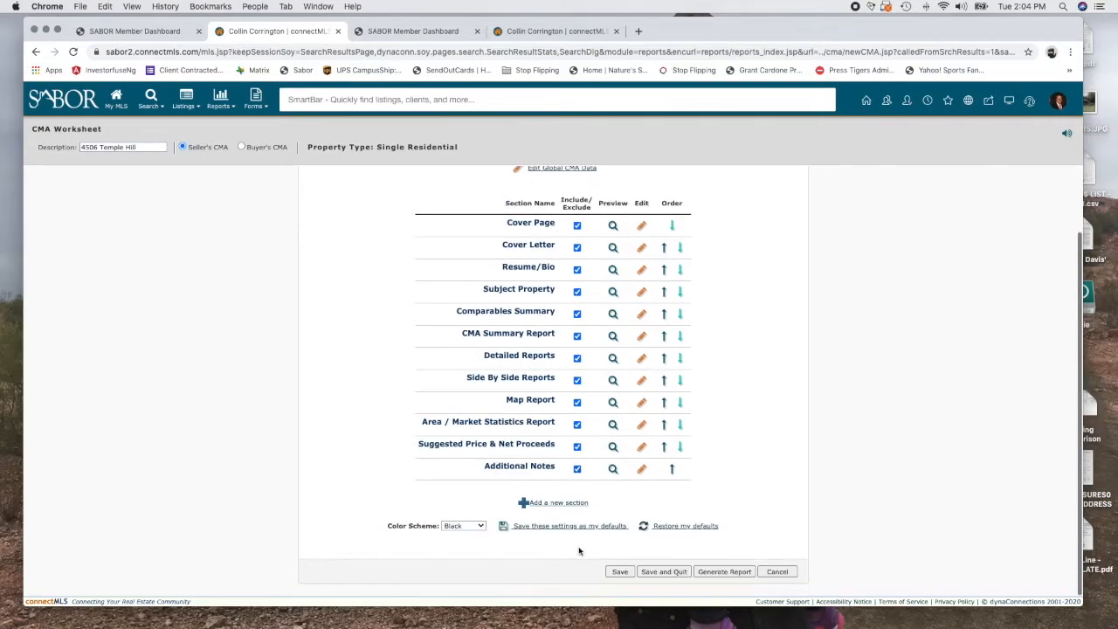
scroll(749, 425, "up", 3)
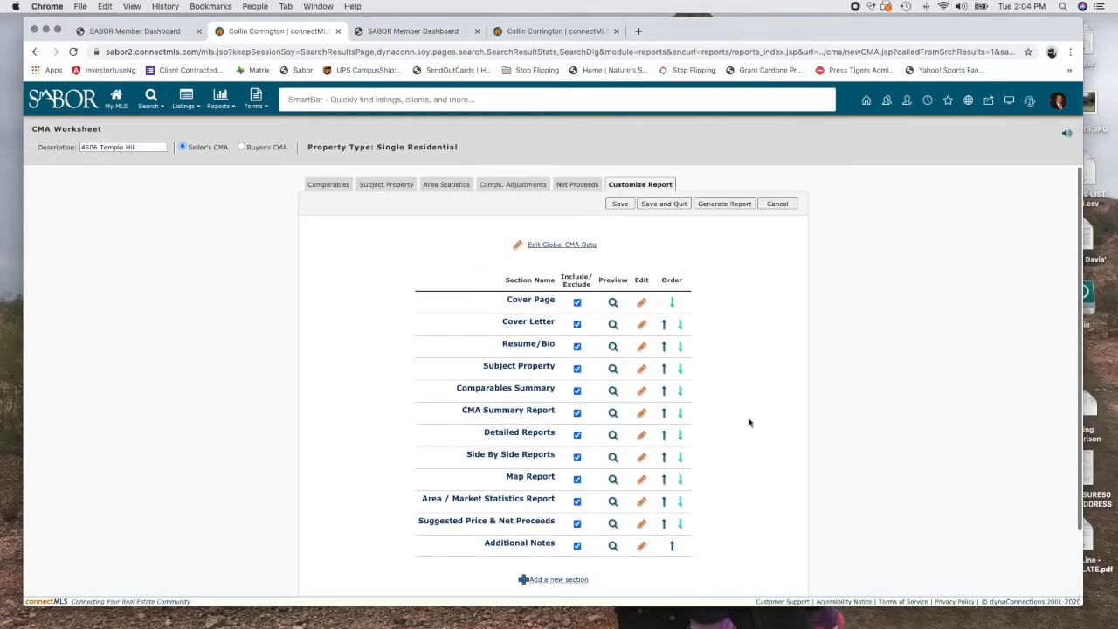
left_click(718, 204)
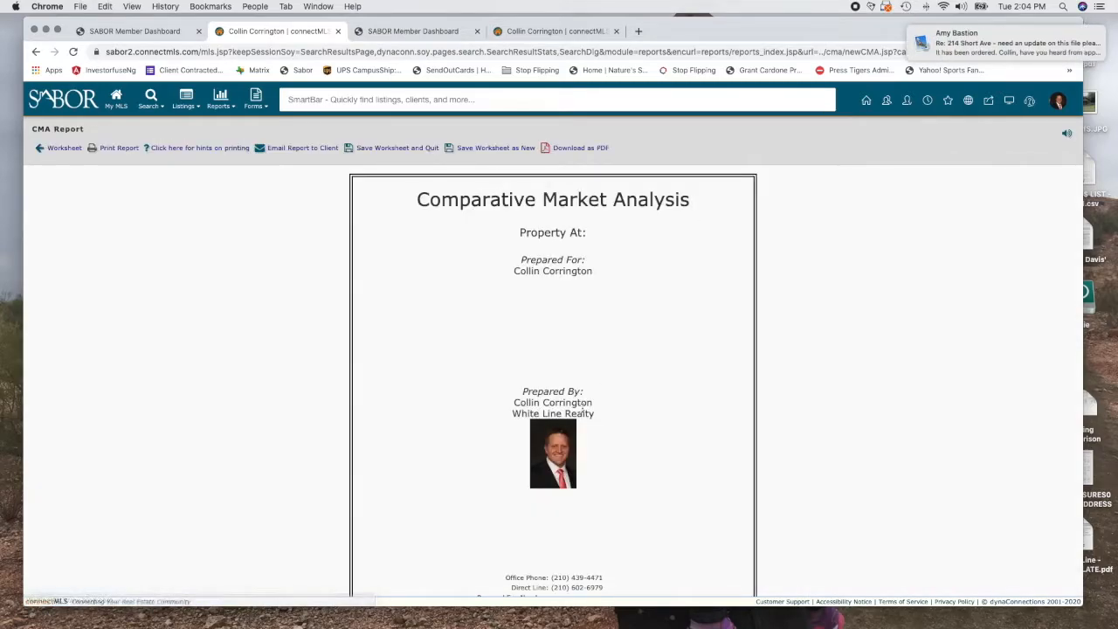
scroll(582, 410, "down", 3)
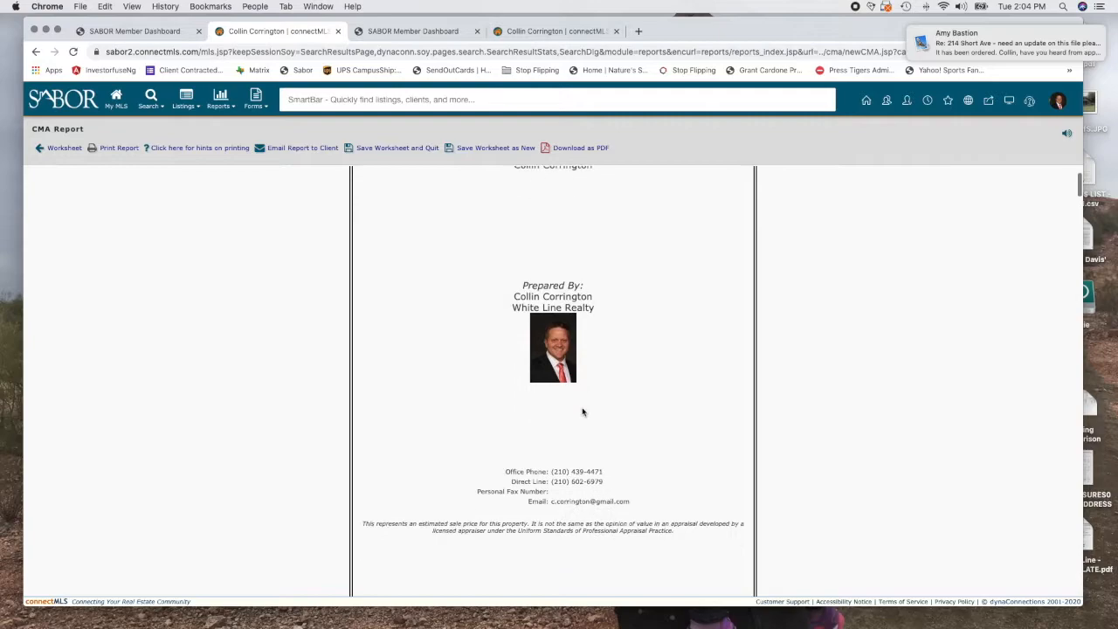
scroll(582, 410, "up", 3)
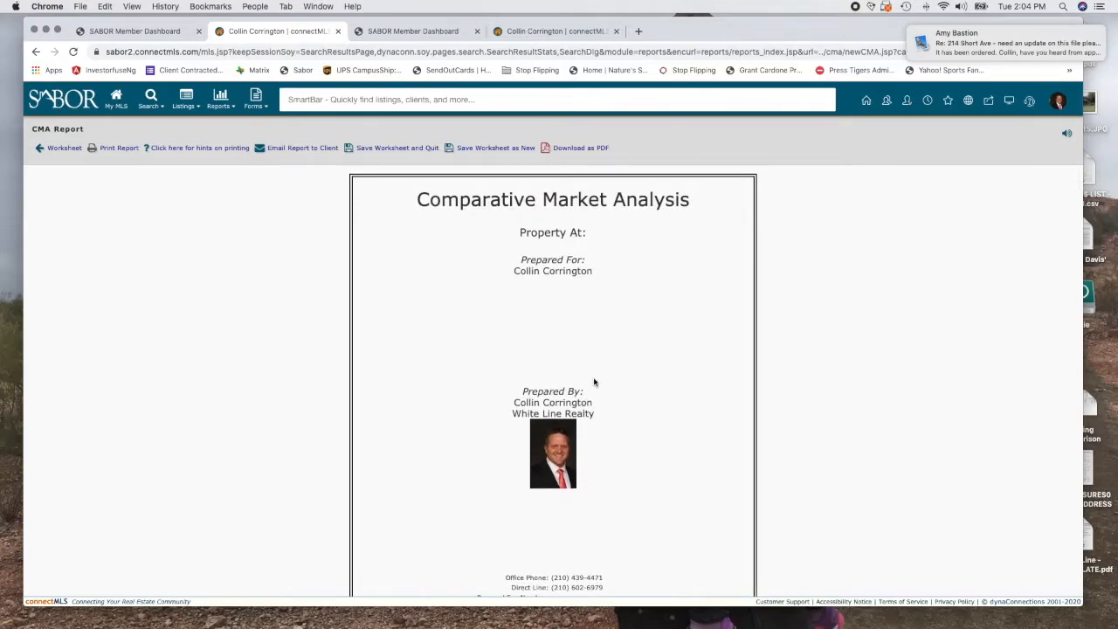
scroll(594, 381, "down", 3)
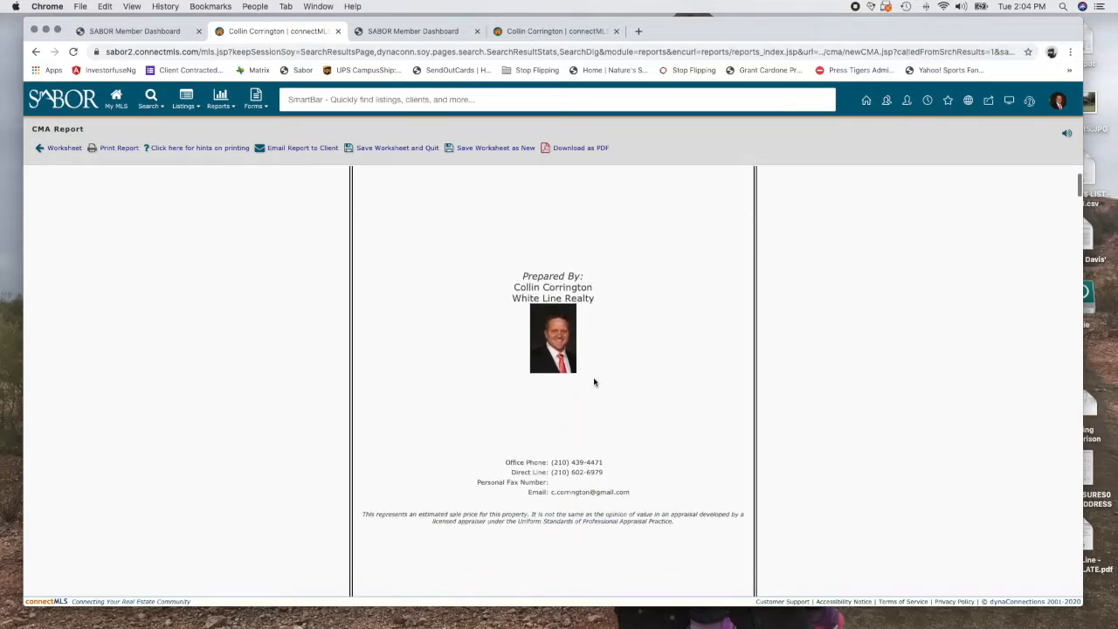
scroll(595, 382, "up", 2)
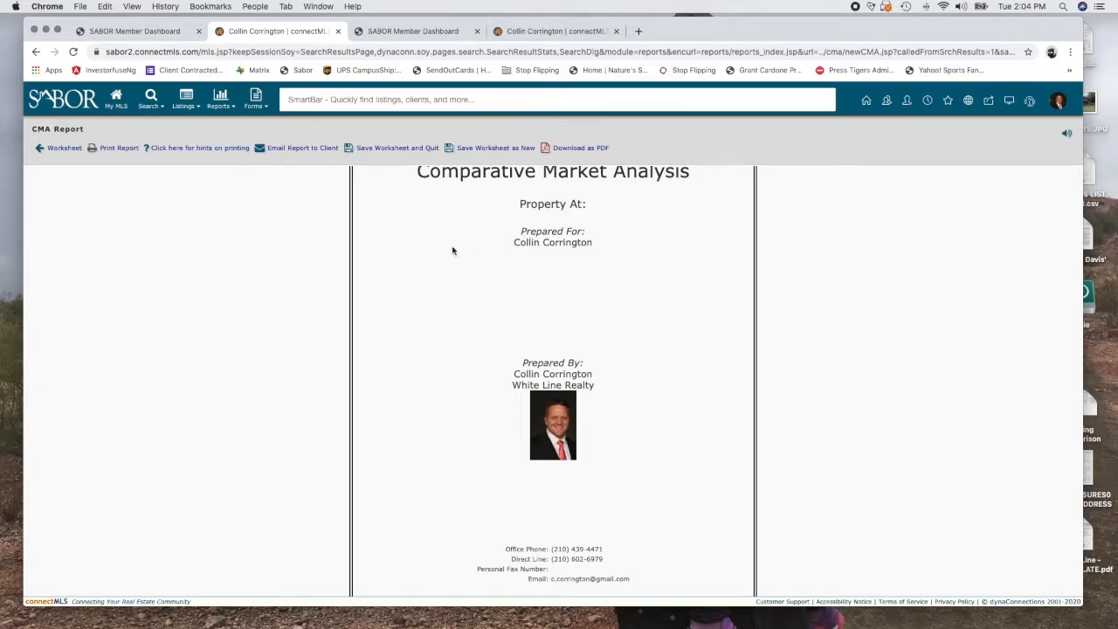
scroll(569, 481, "down", 5)
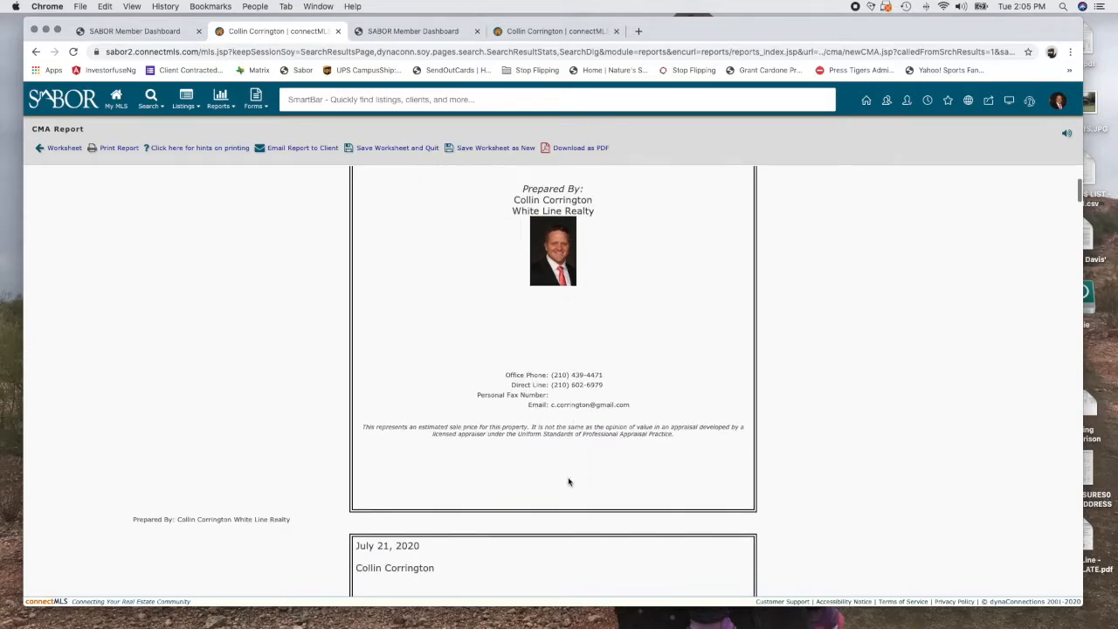
scroll(582, 548, "down", 10)
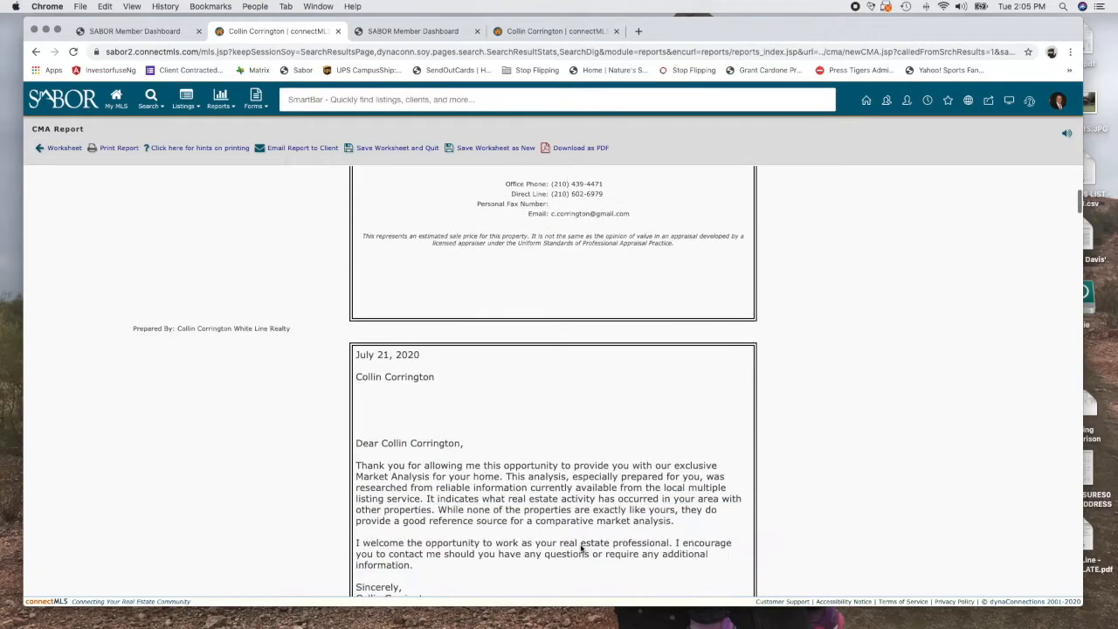
scroll(581, 548, "down", 15)
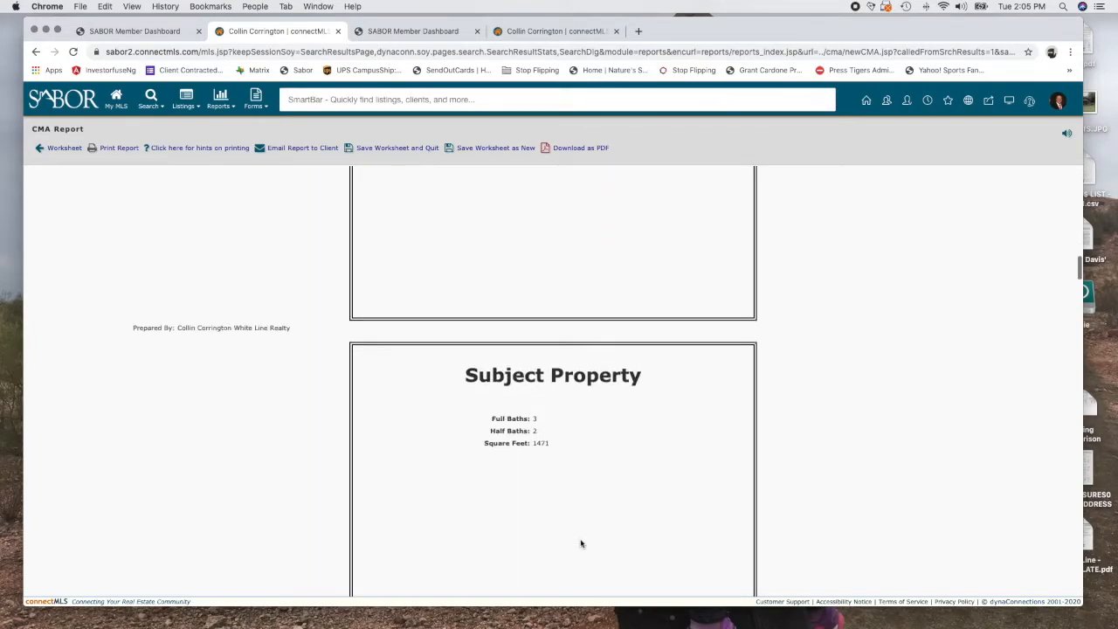
Highlight the subject's baths and square-feet lines on the Subject Property page
right_click(581, 543)
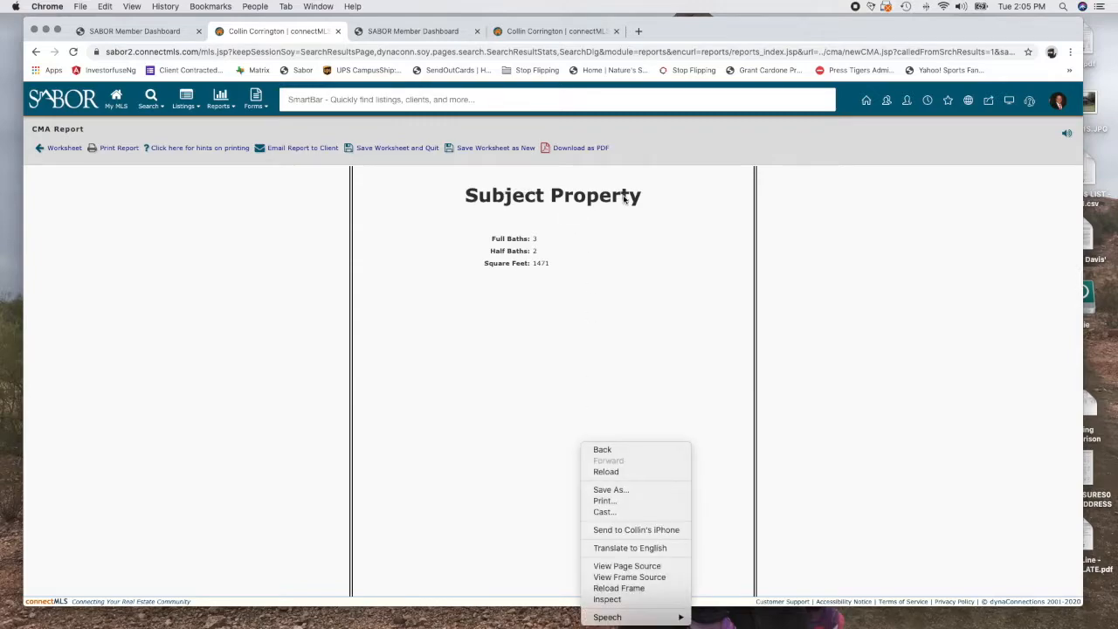
left_click(492, 242)
left_click_drag(554, 267, 468, 245)
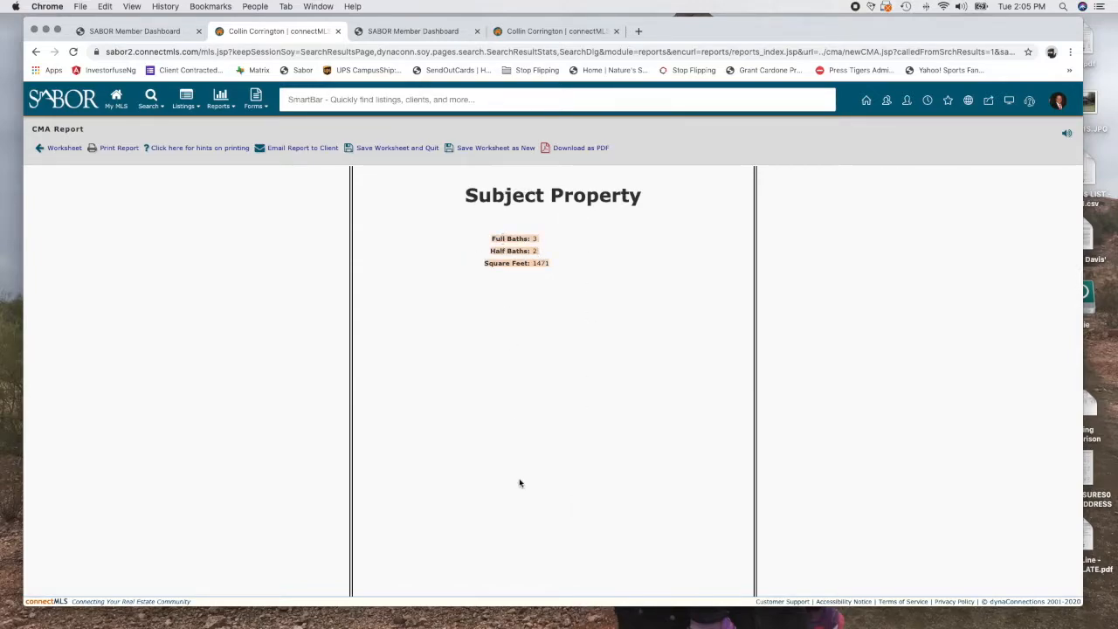
scroll(539, 589, "down", 1)
scroll(539, 589, "up", 1)
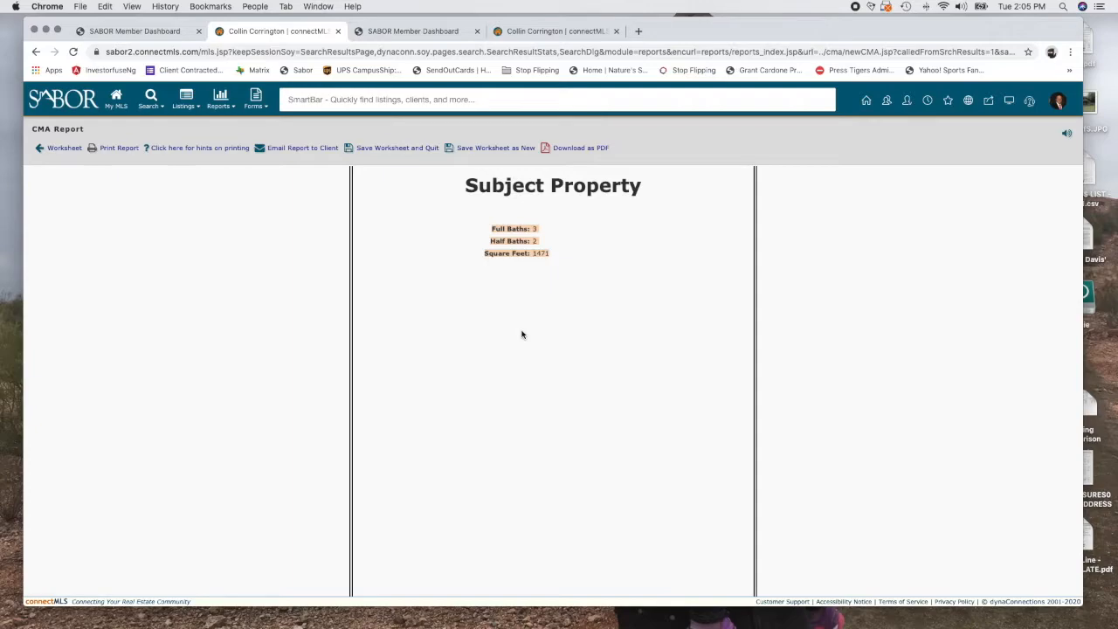
scroll(522, 334, "down", 10)
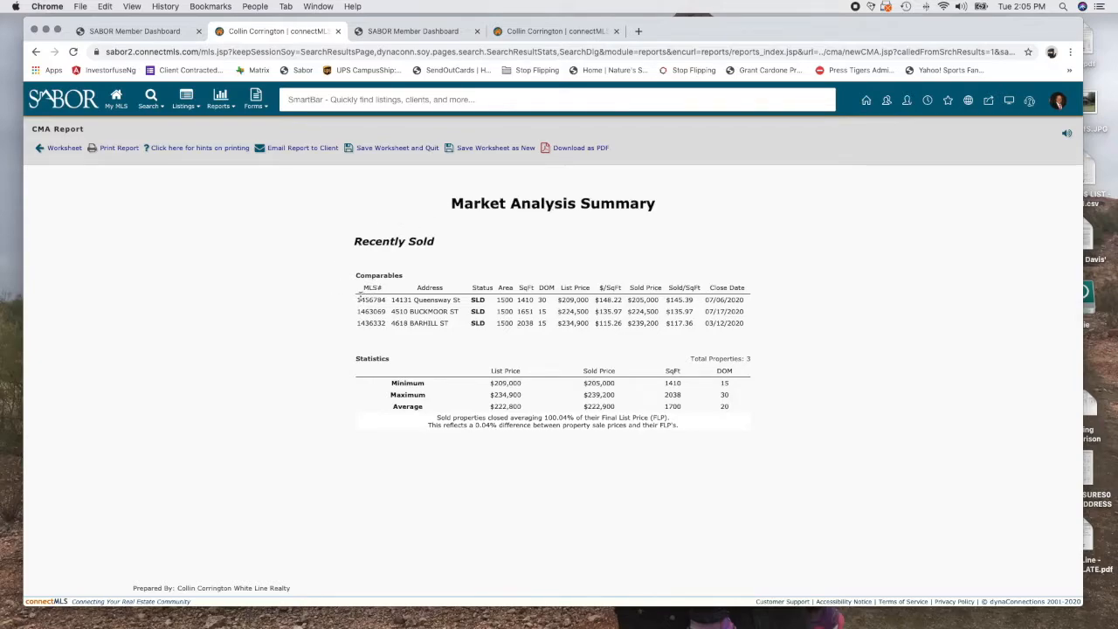
Highlight the three sold comparables and their minimum, maximum and average statistics rows
left_click_drag(359, 295, 747, 343)
left_click_drag(382, 382, 728, 401)
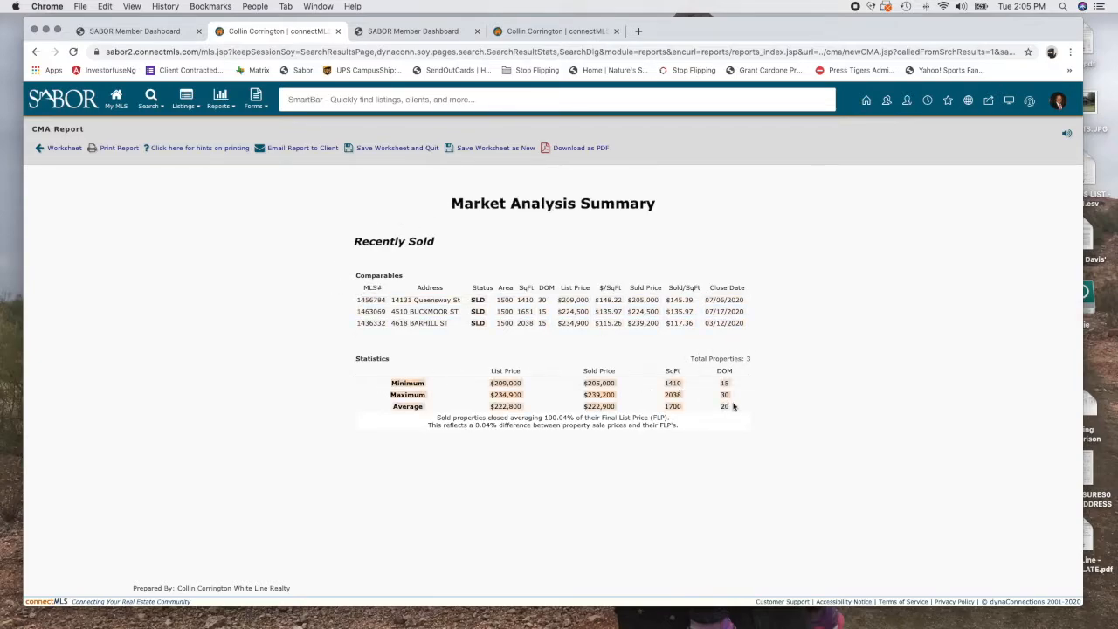
scroll(636, 525, "down", 10)
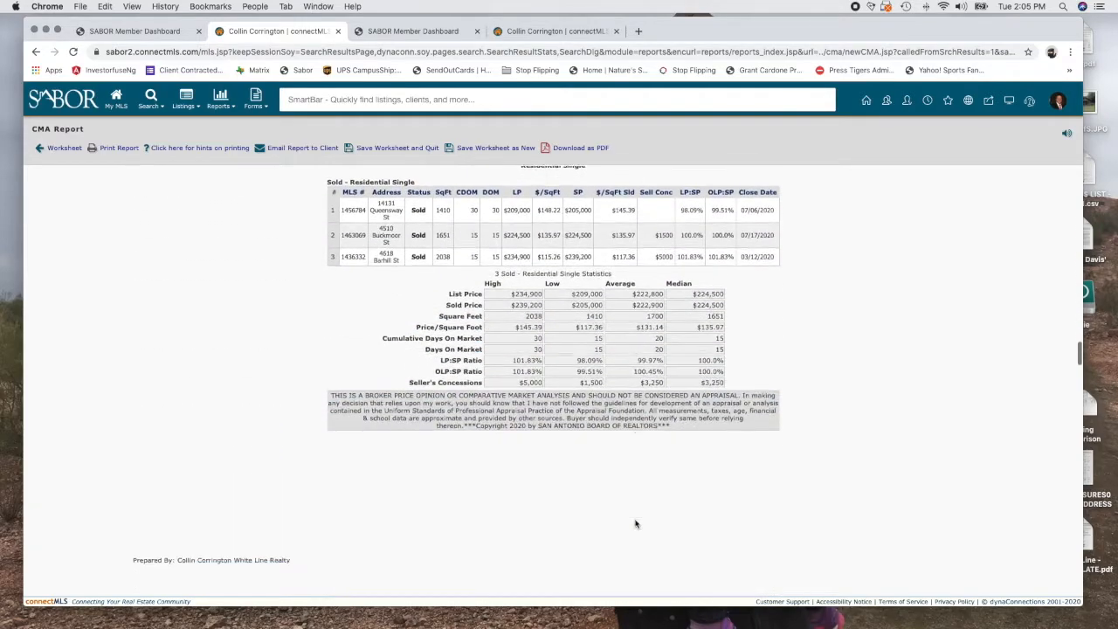
scroll(636, 524, "up", 2)
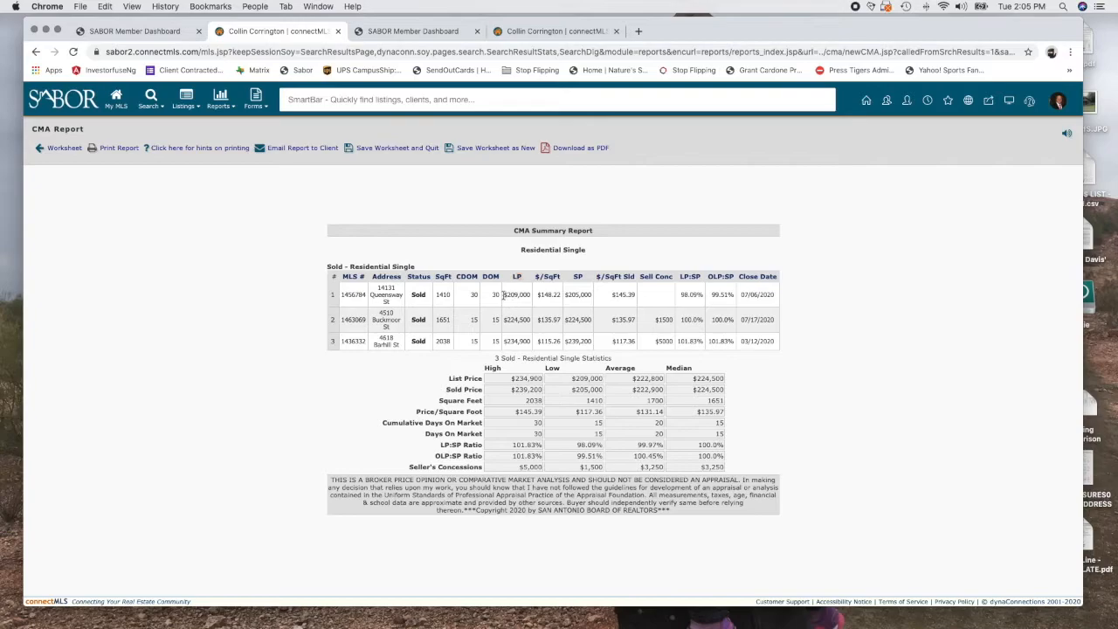
left_click_drag(504, 295, 636, 297)
left_click_drag(504, 320, 531, 320)
double_click(577, 320)
double_click(474, 320)
scroll(587, 320, "down", 1)
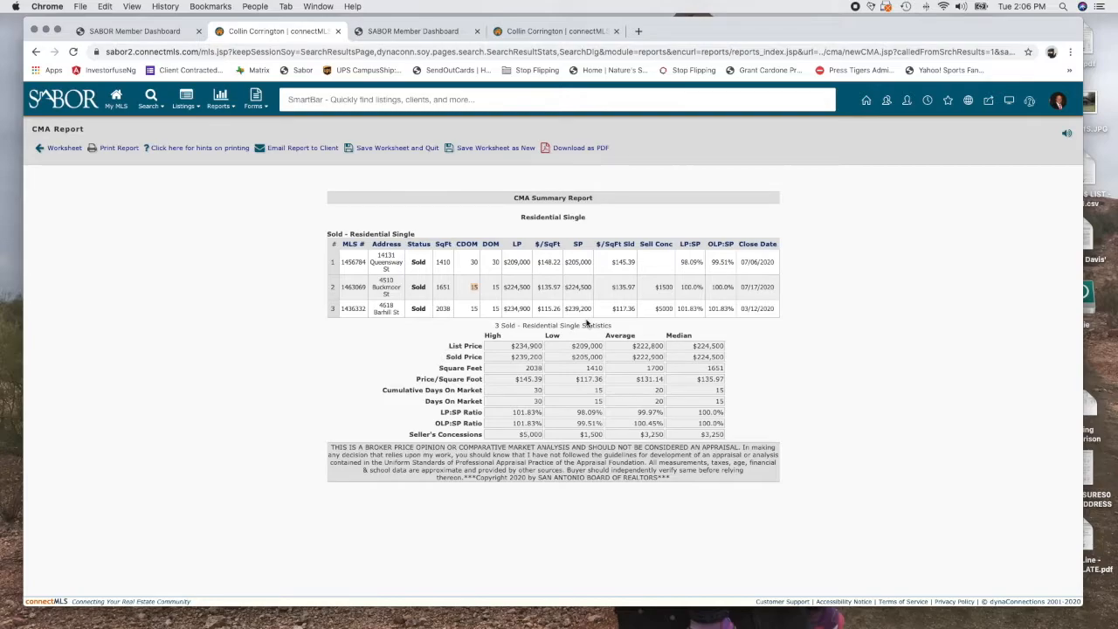
scroll(587, 323, "down", 1)
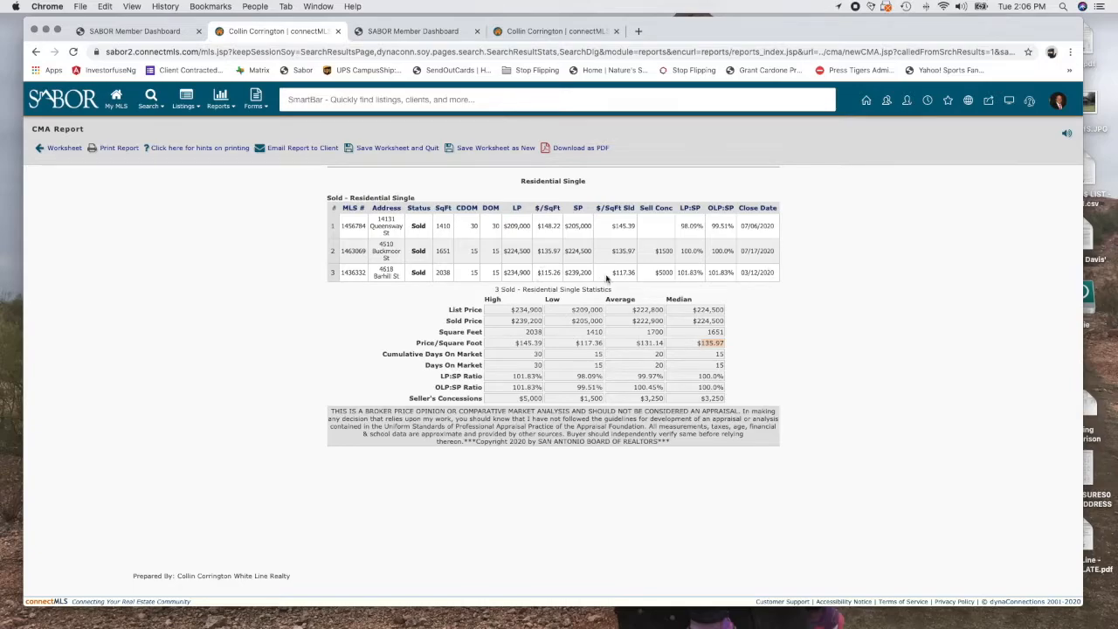
left_click(620, 272)
left_click(472, 273)
Point out comp 3's $117.36 per square foot and review the comp detail pages
left_click(623, 274)
scroll(620, 400, "down", 8)
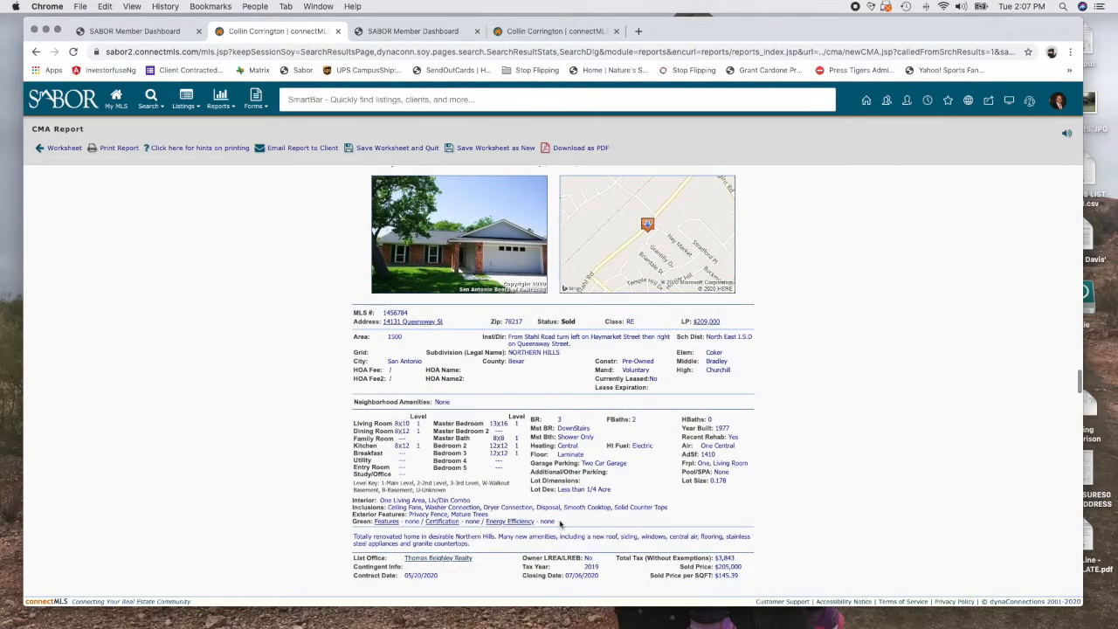
scroll(495, 297, "down", 10)
scroll(496, 297, "down", 10)
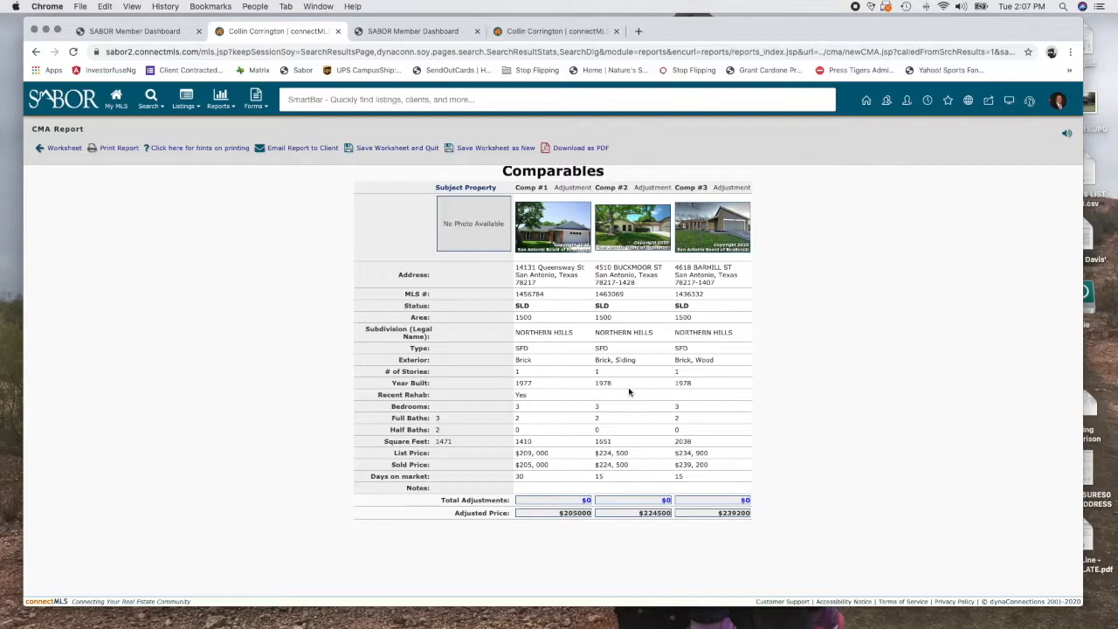
scroll(629, 393, "down", 3)
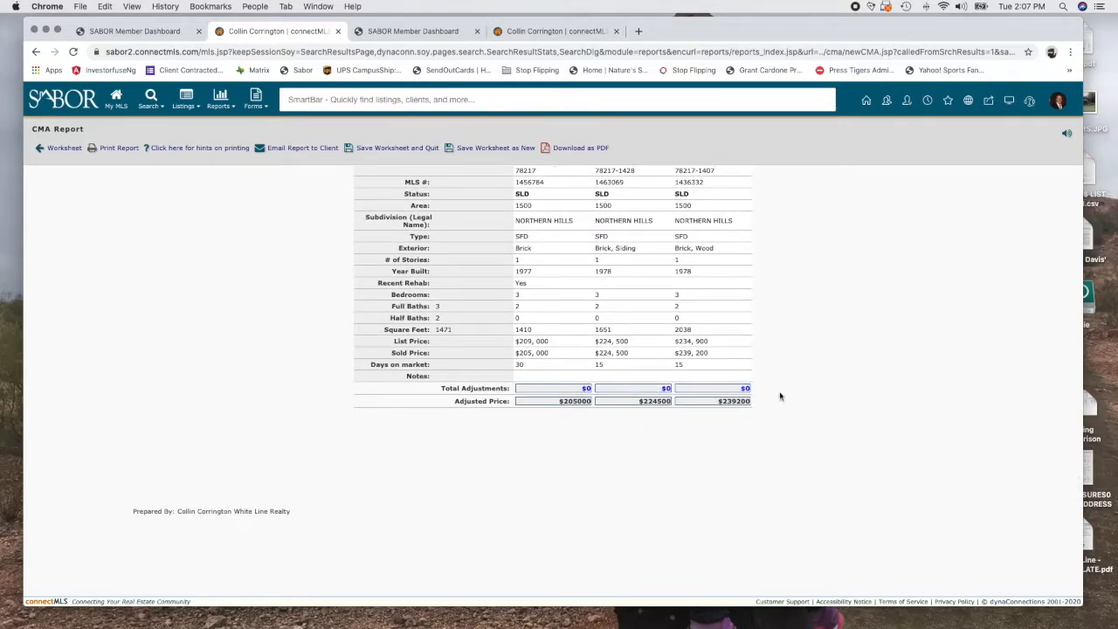
scroll(577, 452, "down", 6)
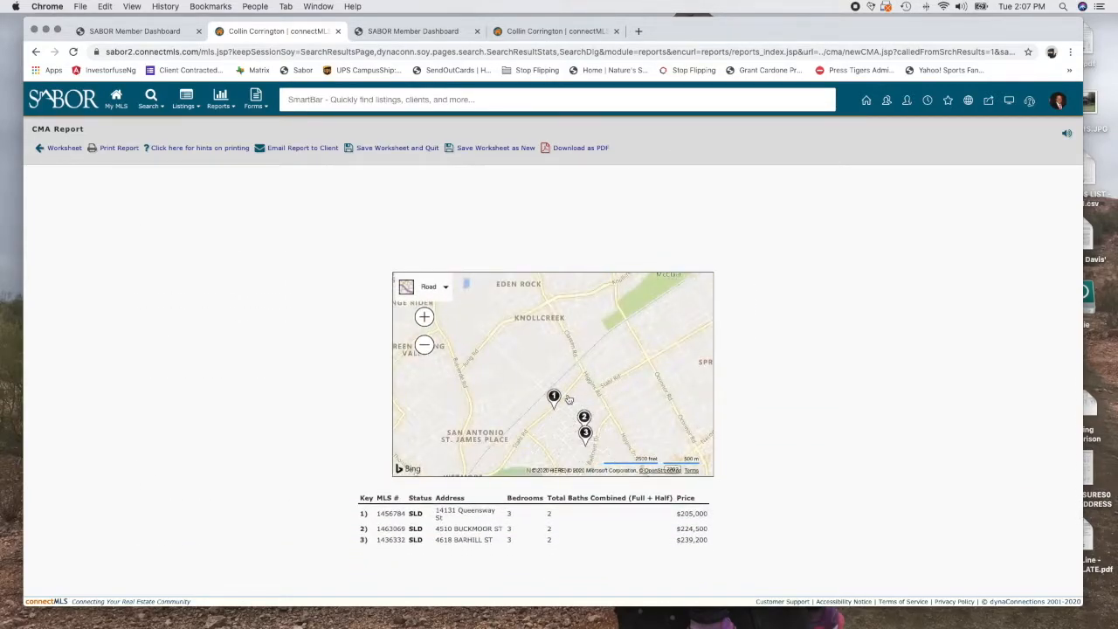
scroll(327, 407, "down", 1)
scroll(512, 327, "up", 2)
scroll(512, 328, "down", 3)
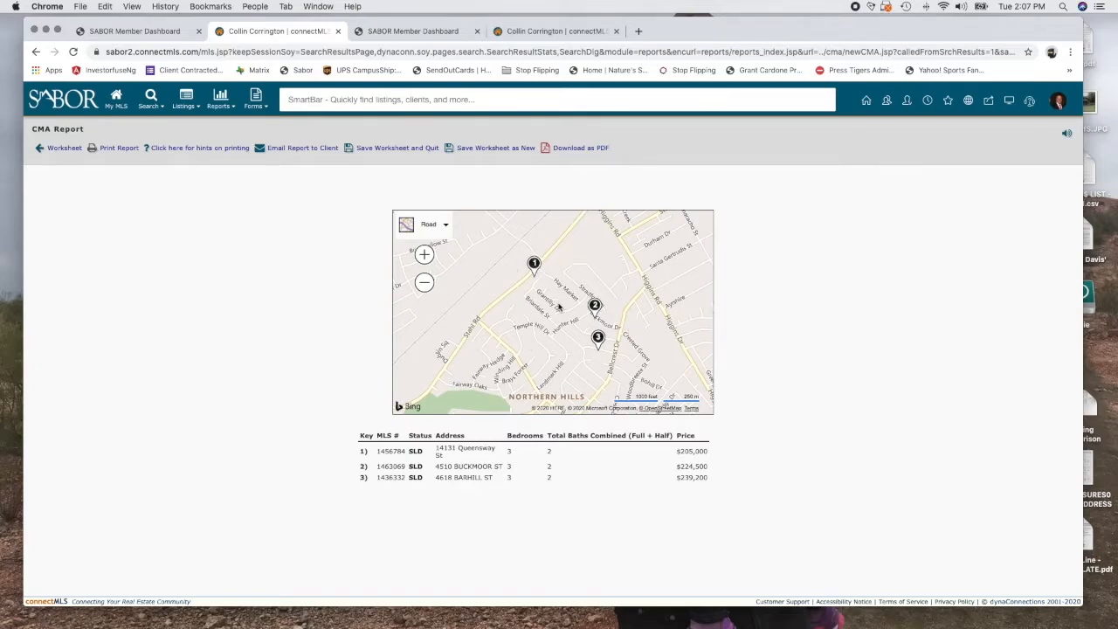
Review the Comparables grid, comps map and Seller's Statement, highlighting one line
scroll(320, 436, "down", 6)
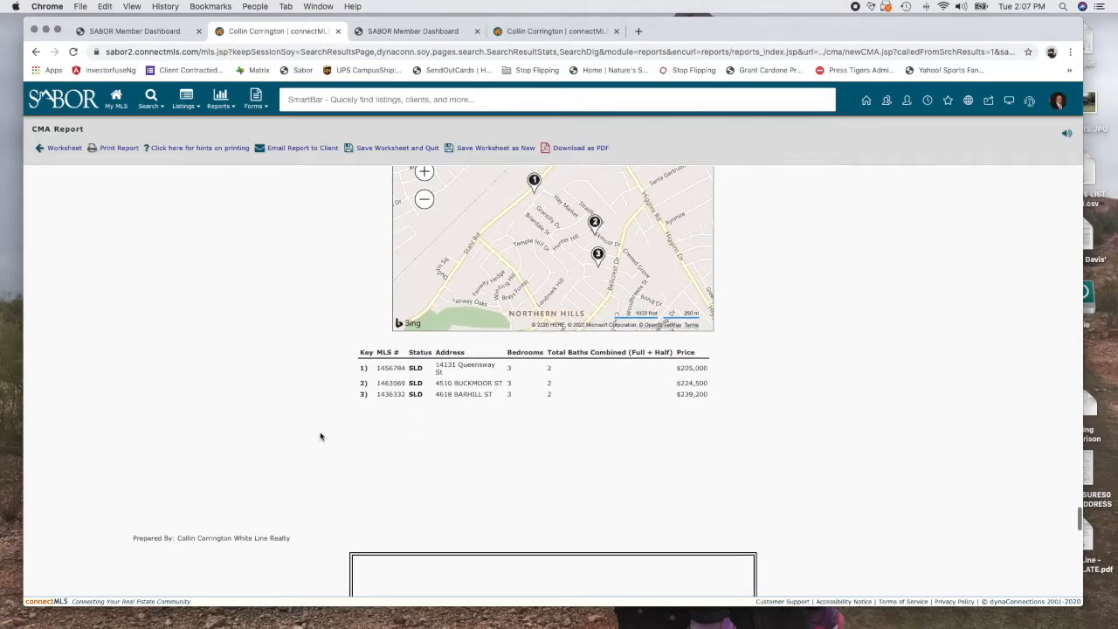
scroll(320, 436, "down", 4)
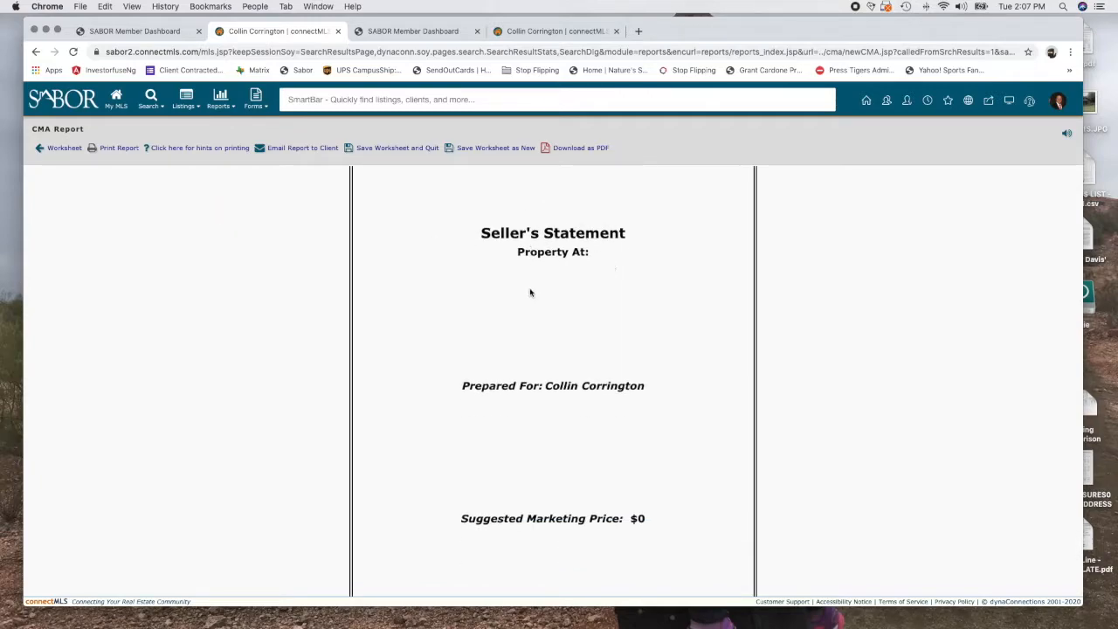
scroll(560, 473, "down", 4)
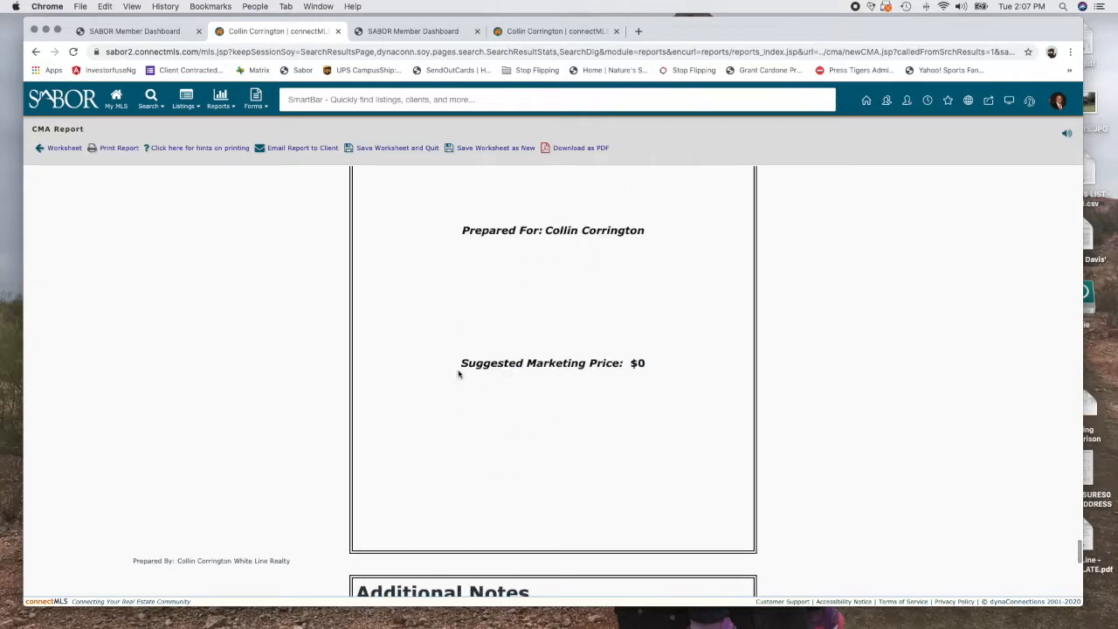
left_click_drag(456, 374, 670, 367)
scroll(581, 458, "down", 5)
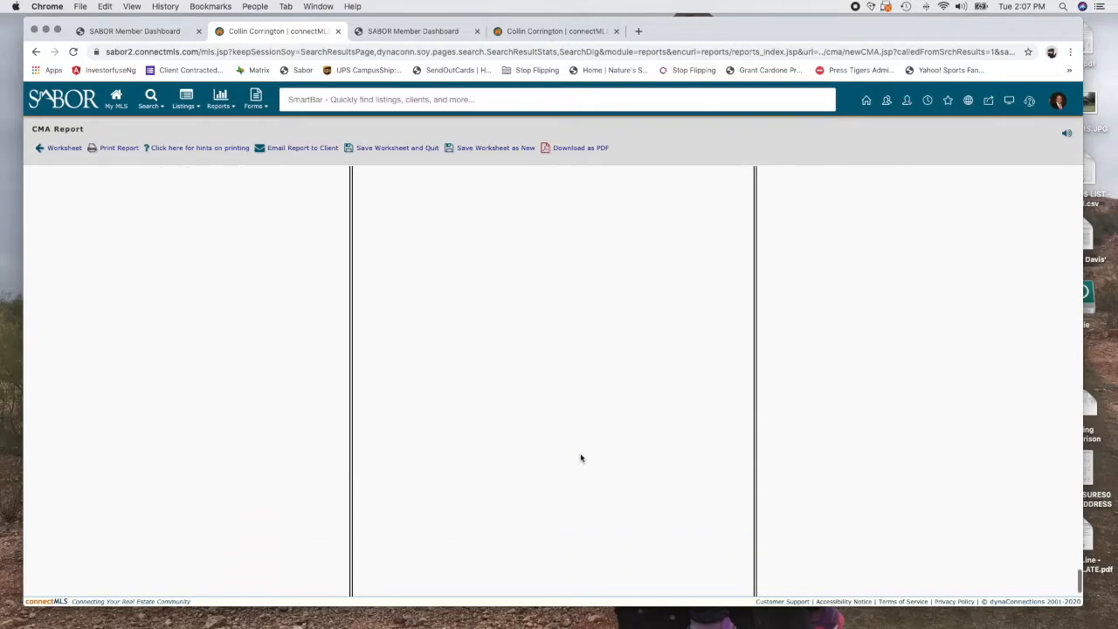
scroll(581, 458, "up", 10)
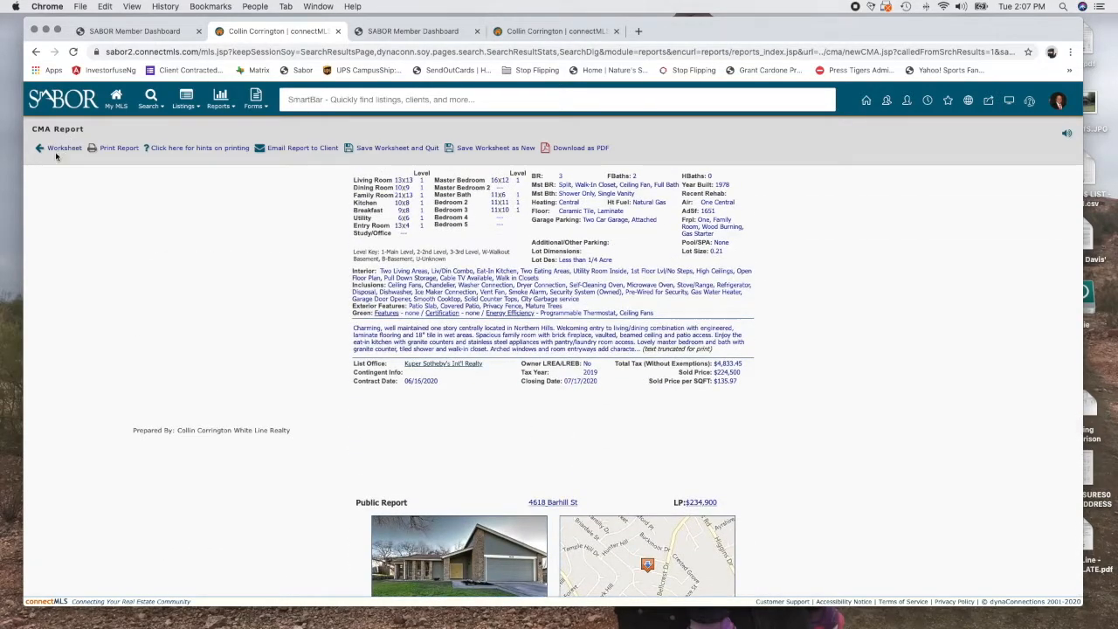